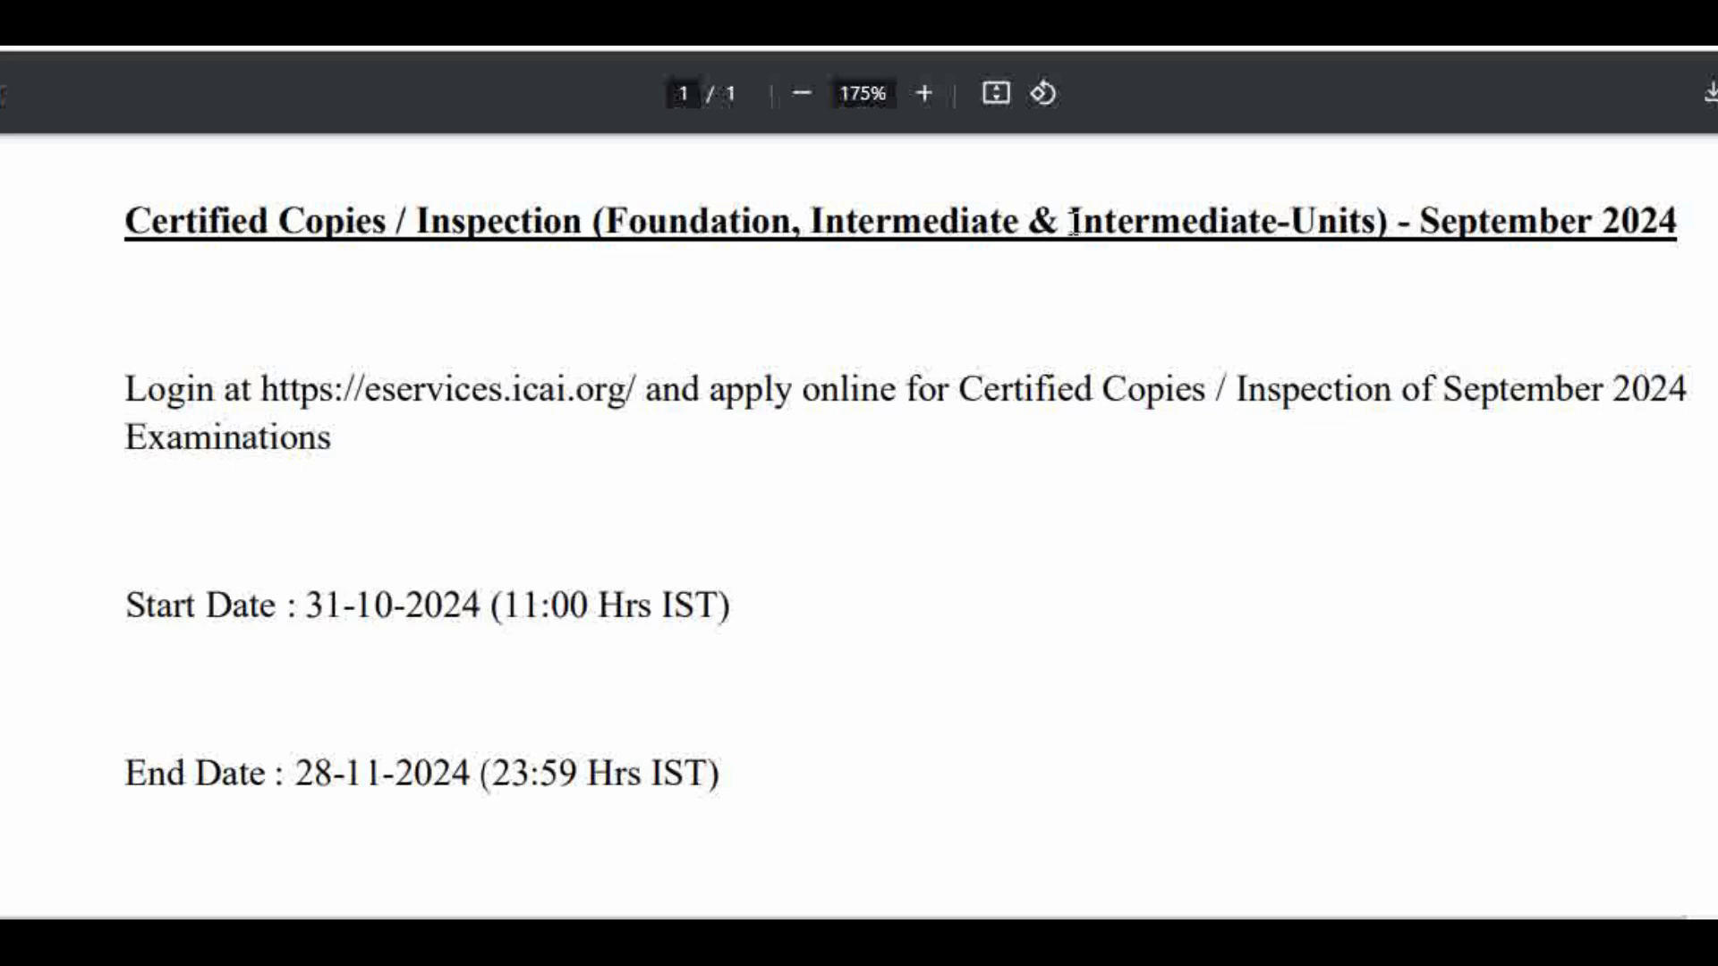
Open the RTI Online portal from the search results and start submitting a request
{"action": "key", "text": "ctrl+Tab"}
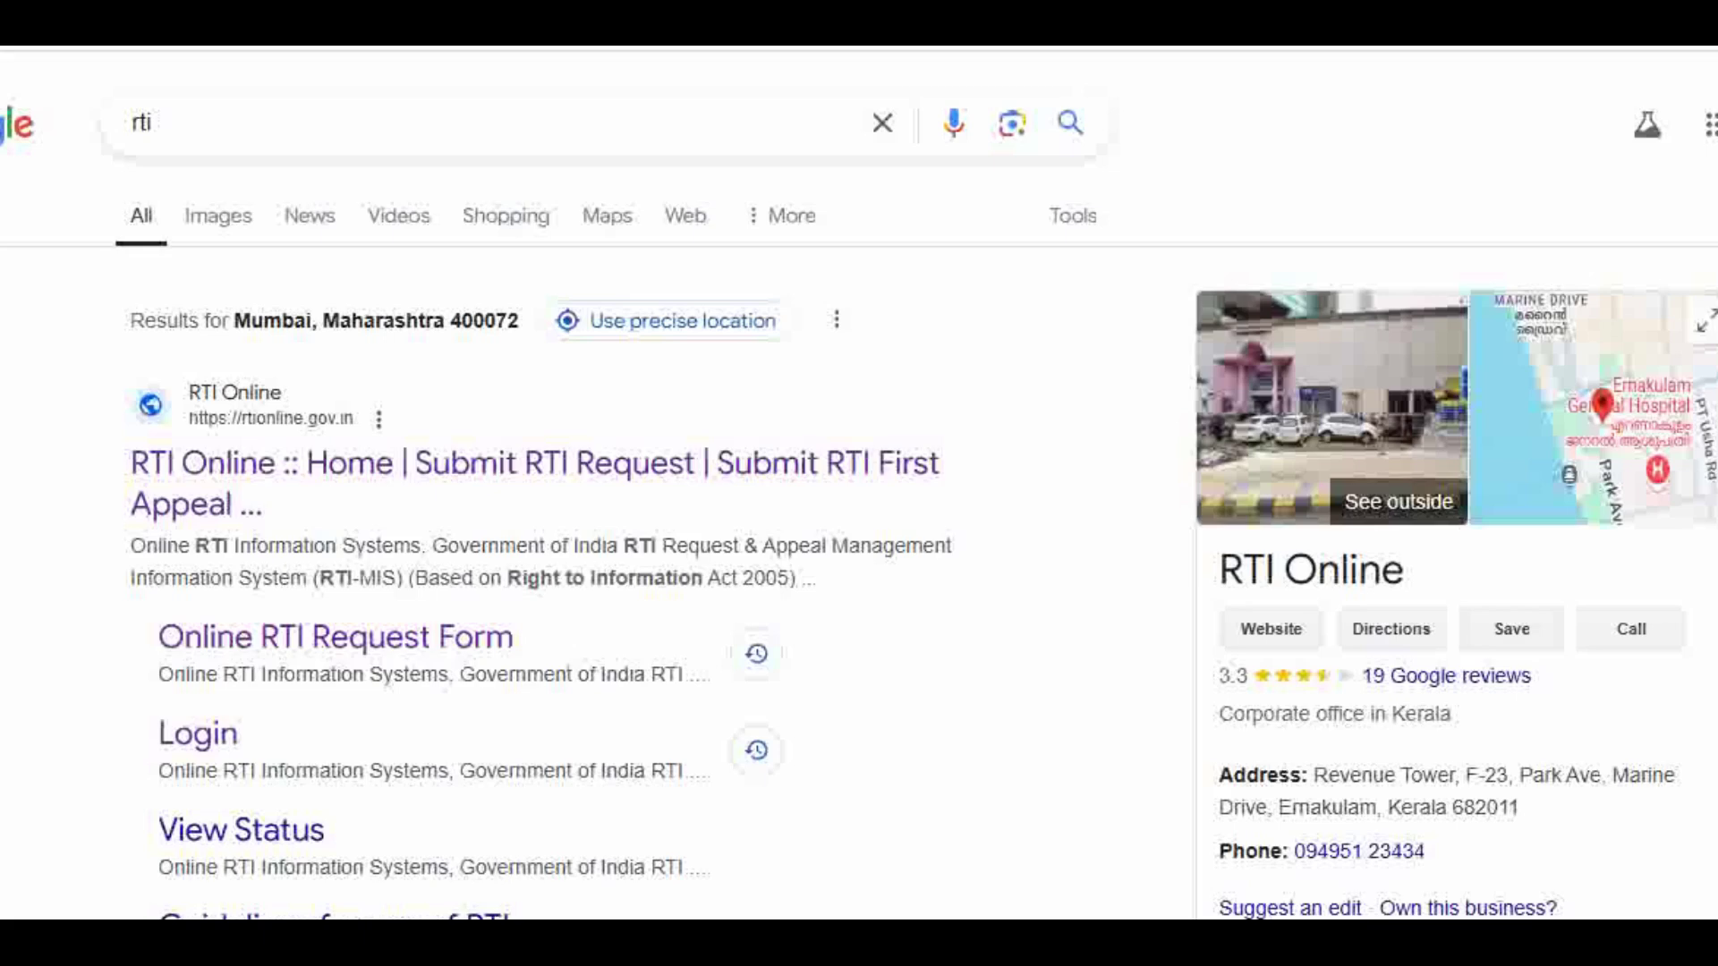
{"action": "left_click", "coordinate": [215, 490]}
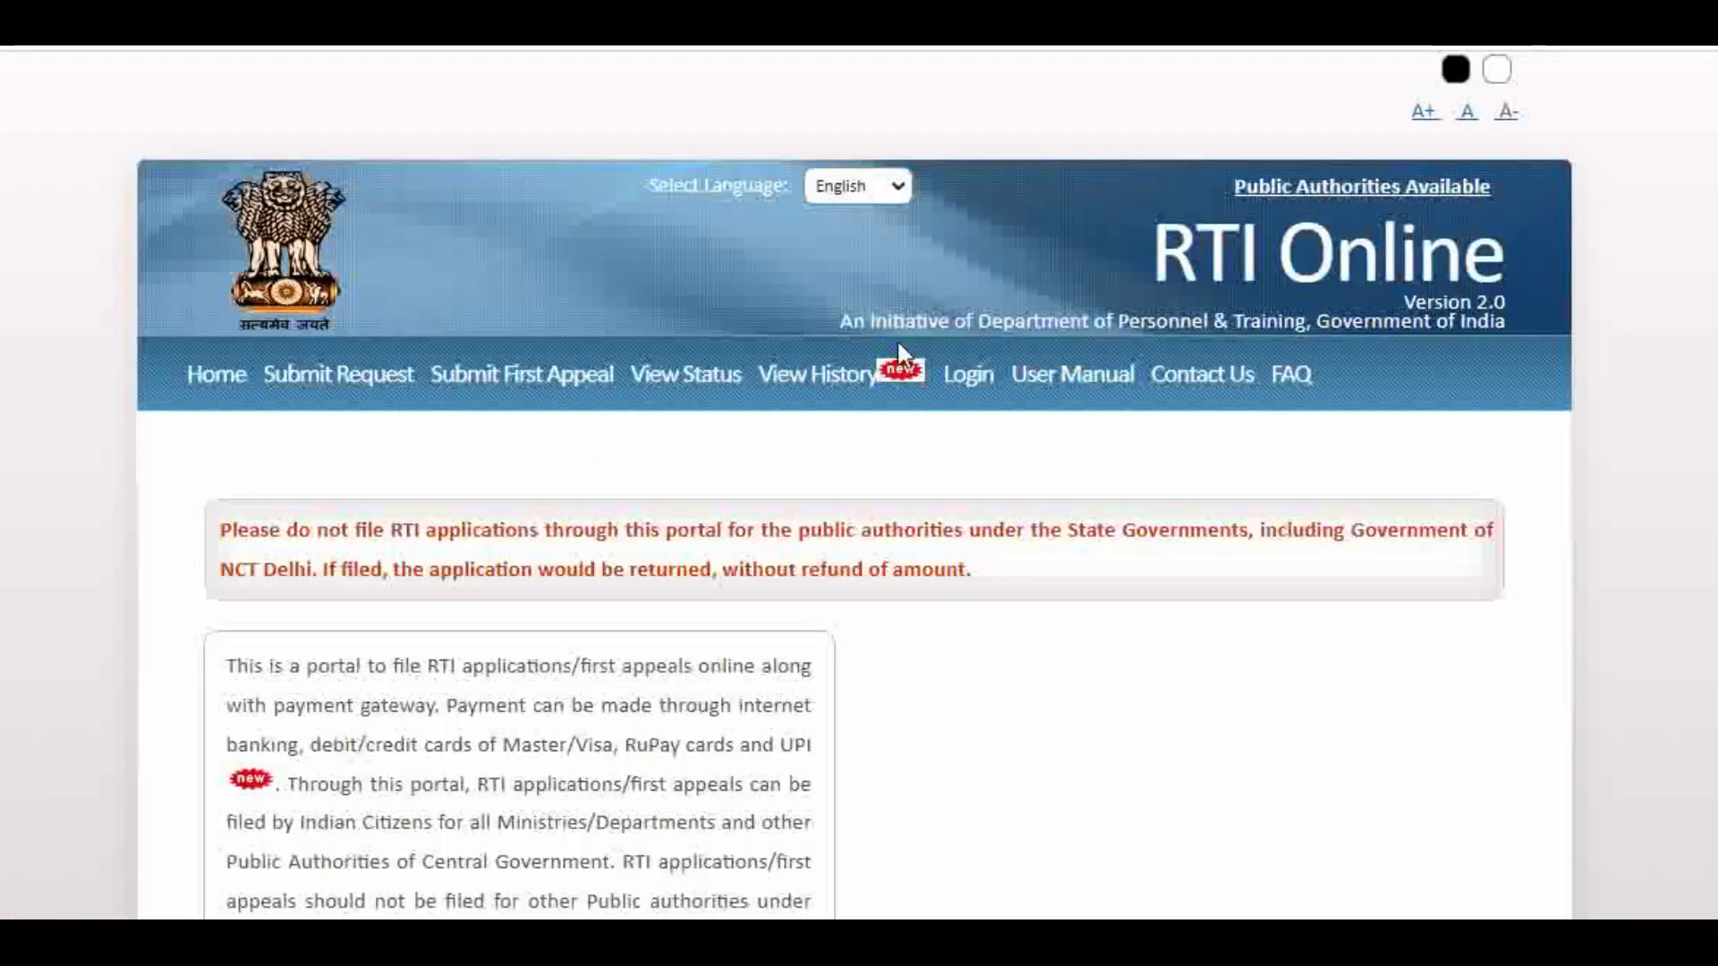
{"action": "left_click", "coordinate": [318, 381]}
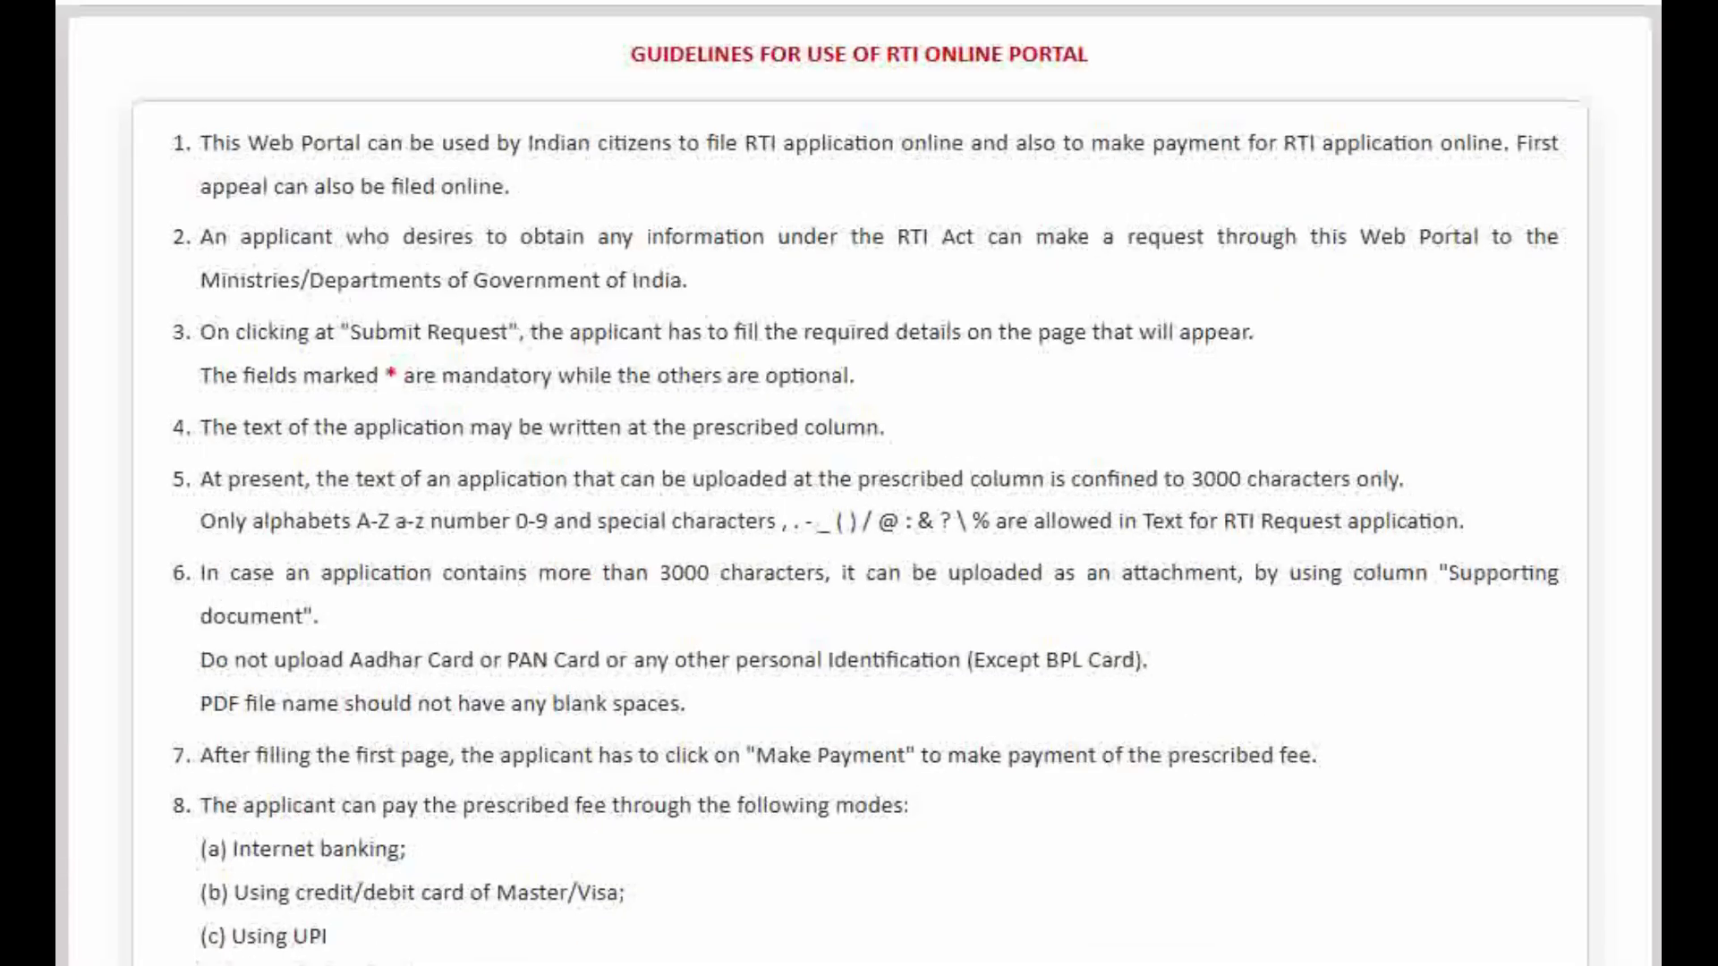
Accept the portal guidelines as read and understood, and submit them to reach the Online RTI Request Form
{"action": "scroll", "coordinate": [859, 483], "scroll_direction": "down", "scroll_amount": 8}
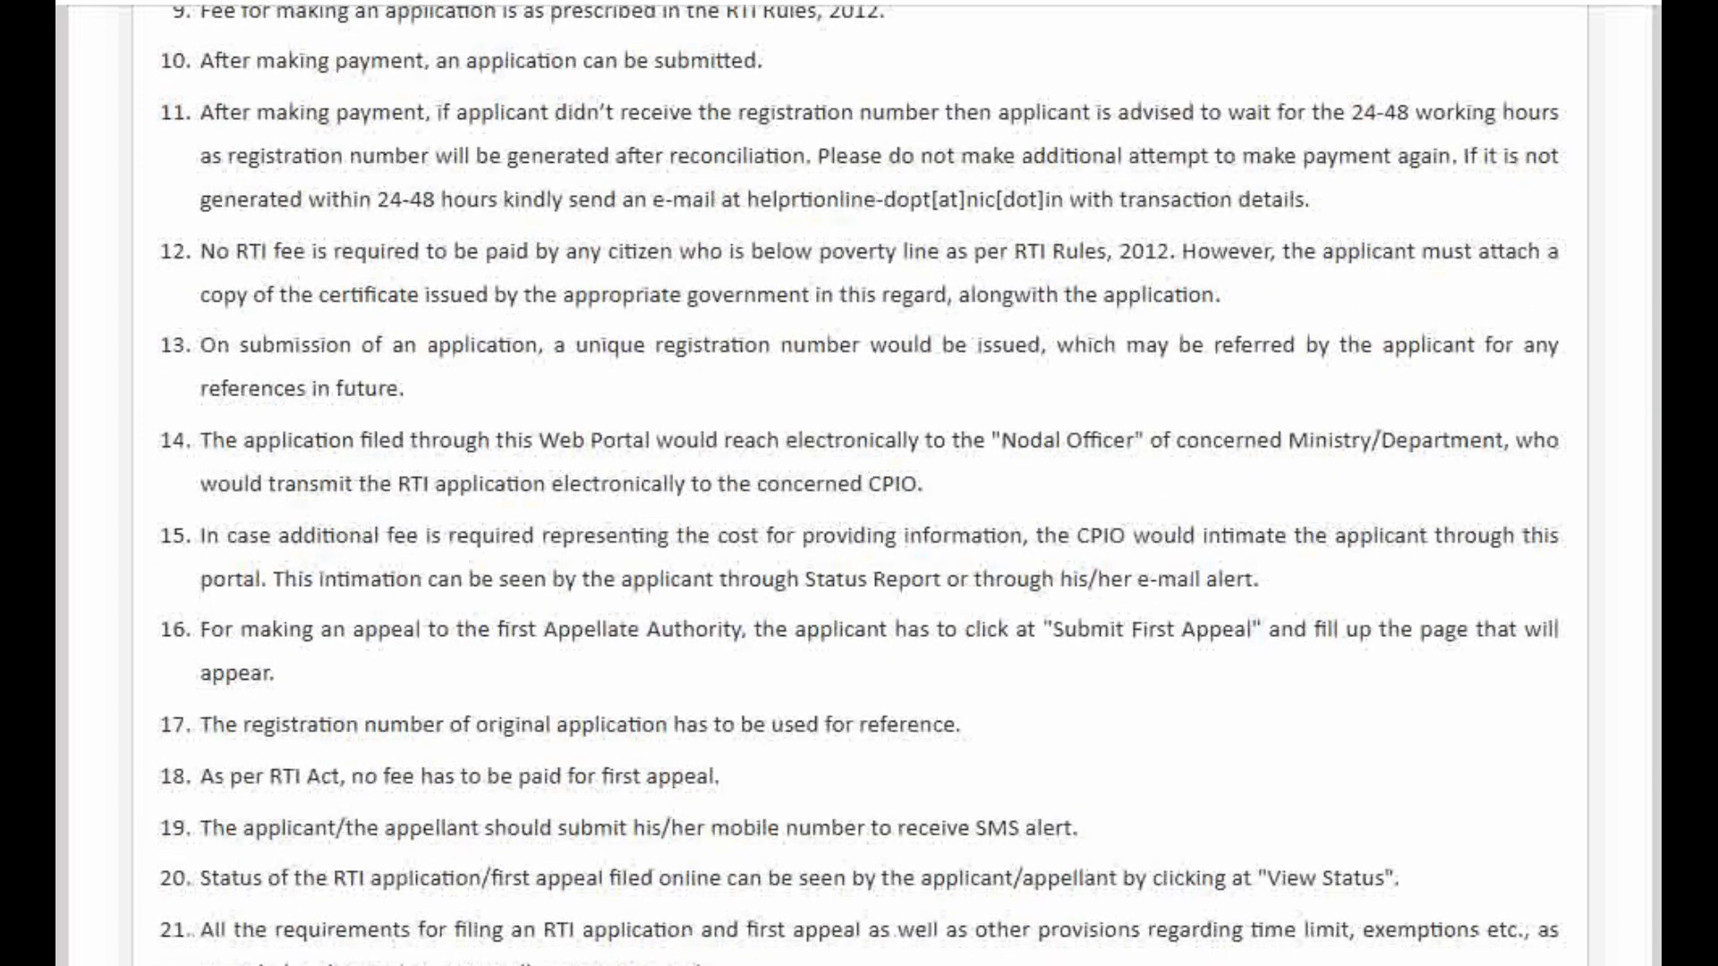
{"action": "scroll", "coordinate": [922, 850], "scroll_direction": "down", "scroll_amount": 3}
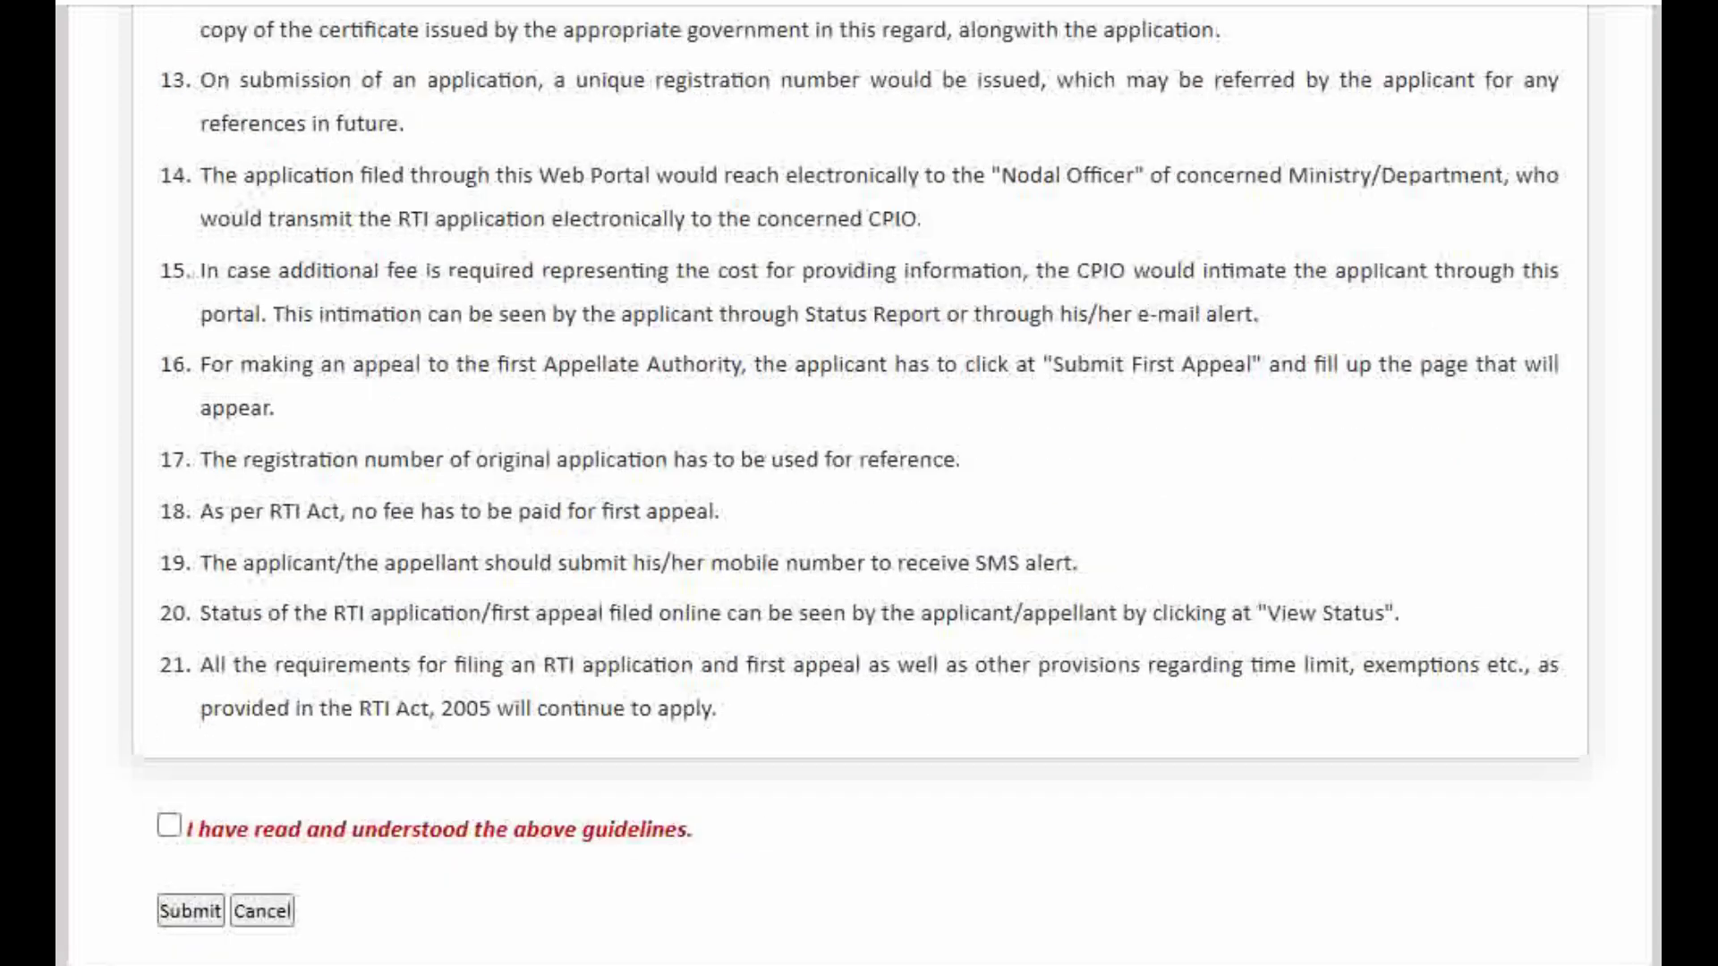
{"action": "left_click", "coordinate": [170, 831]}
{"action": "left_click", "coordinate": [213, 922]}
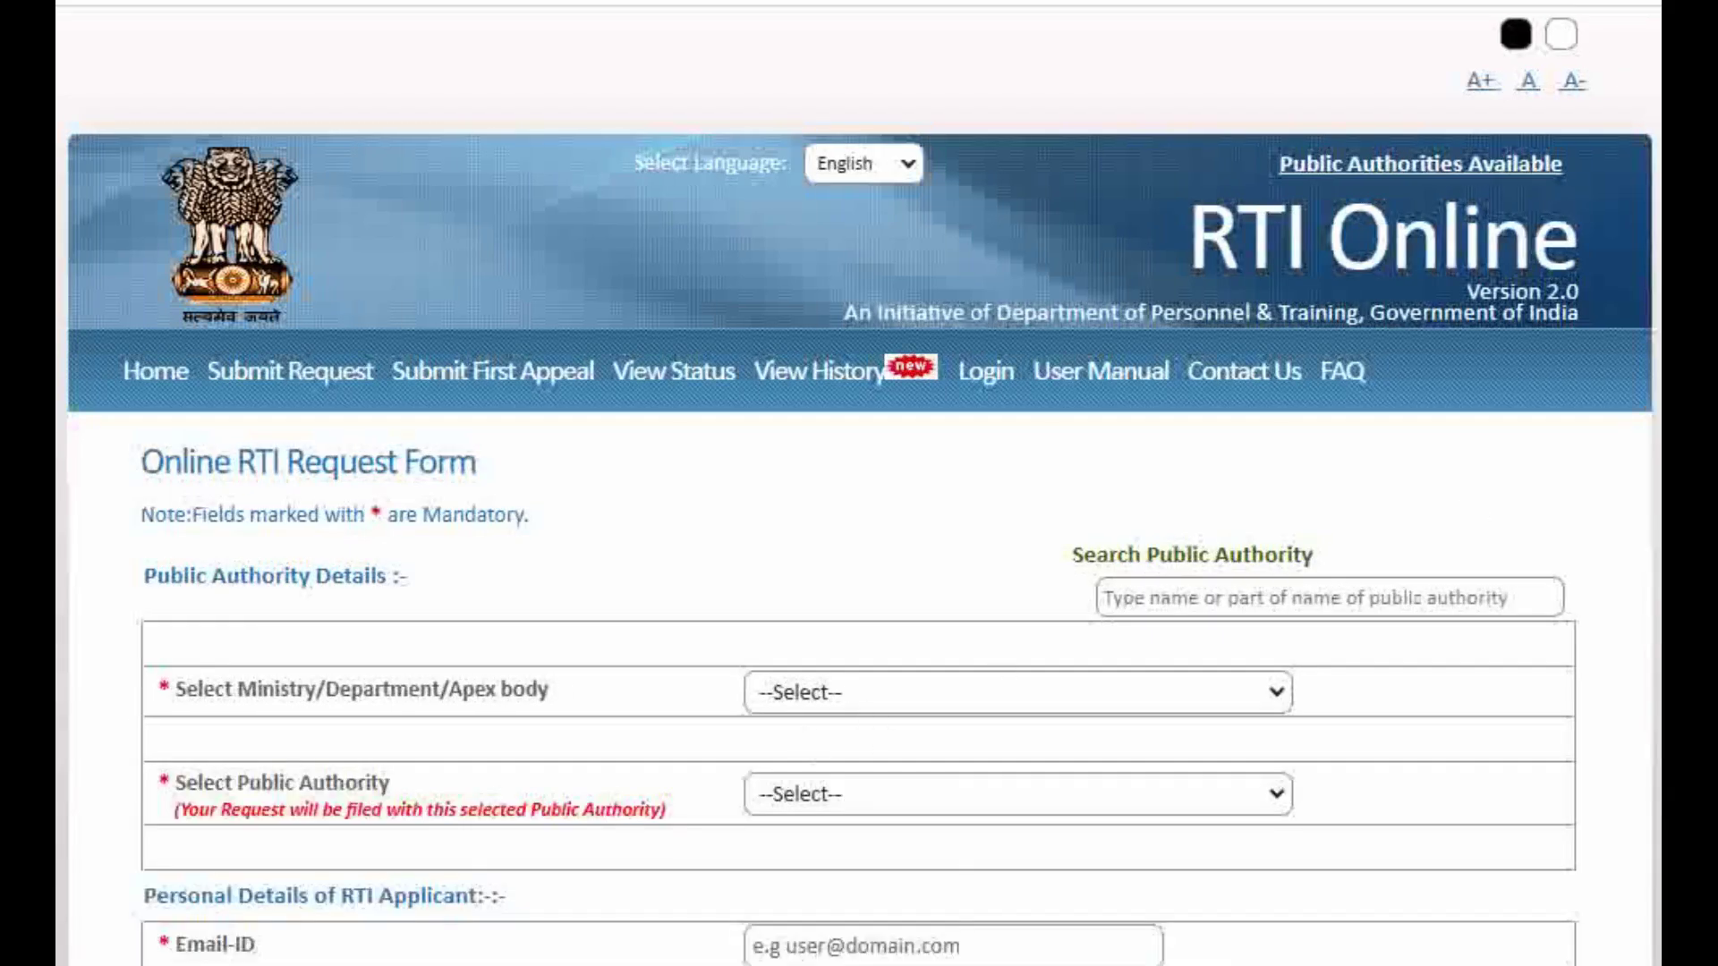
Choose Ministry of Corporate Affairs as the ministry, department or apex body for the request
{"action": "scroll", "coordinate": [1527, 323], "scroll_direction": "down", "scroll_amount": 3}
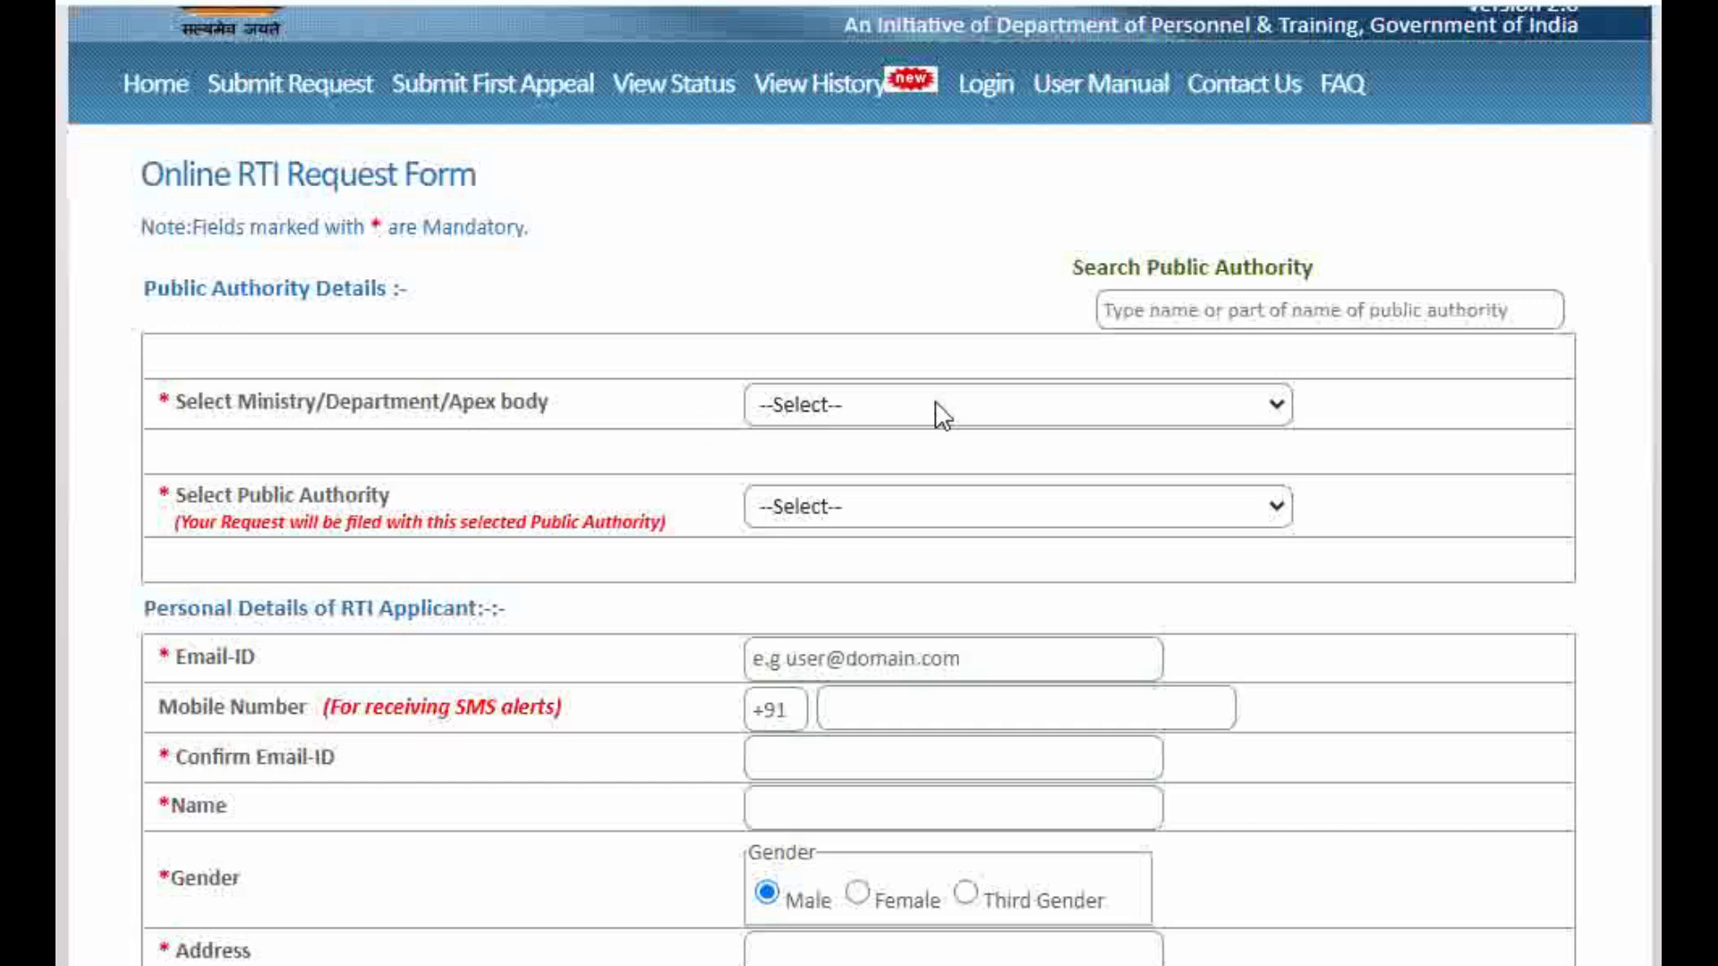
{"action": "left_click", "coordinate": [983, 415]}
{"action": "key", "text": "Down"}
{"action": "key", "text": "Down"}
{"action": "key", "text": "Down"}
{"action": "key", "text": "Down"}
{"action": "key", "text": "Down"}
{"action": "key", "text": "Down"}
{"action": "key", "text": "Down"}
{"action": "key", "text": "Down"}
{"action": "key", "text": "Down"}
{"action": "key", "text": "Down"}
{"action": "key", "text": "Down"}
{"action": "key", "text": "Down"}
{"action": "key", "text": "Down"}
{"action": "key", "text": "Down"}
{"action": "key", "text": "Down"}
{"action": "key", "text": "Down"}
{"action": "key", "text": "Down"}
{"action": "key", "text": "Down"}
{"action": "key", "text": "Down"}
{"action": "key", "text": "Down"}
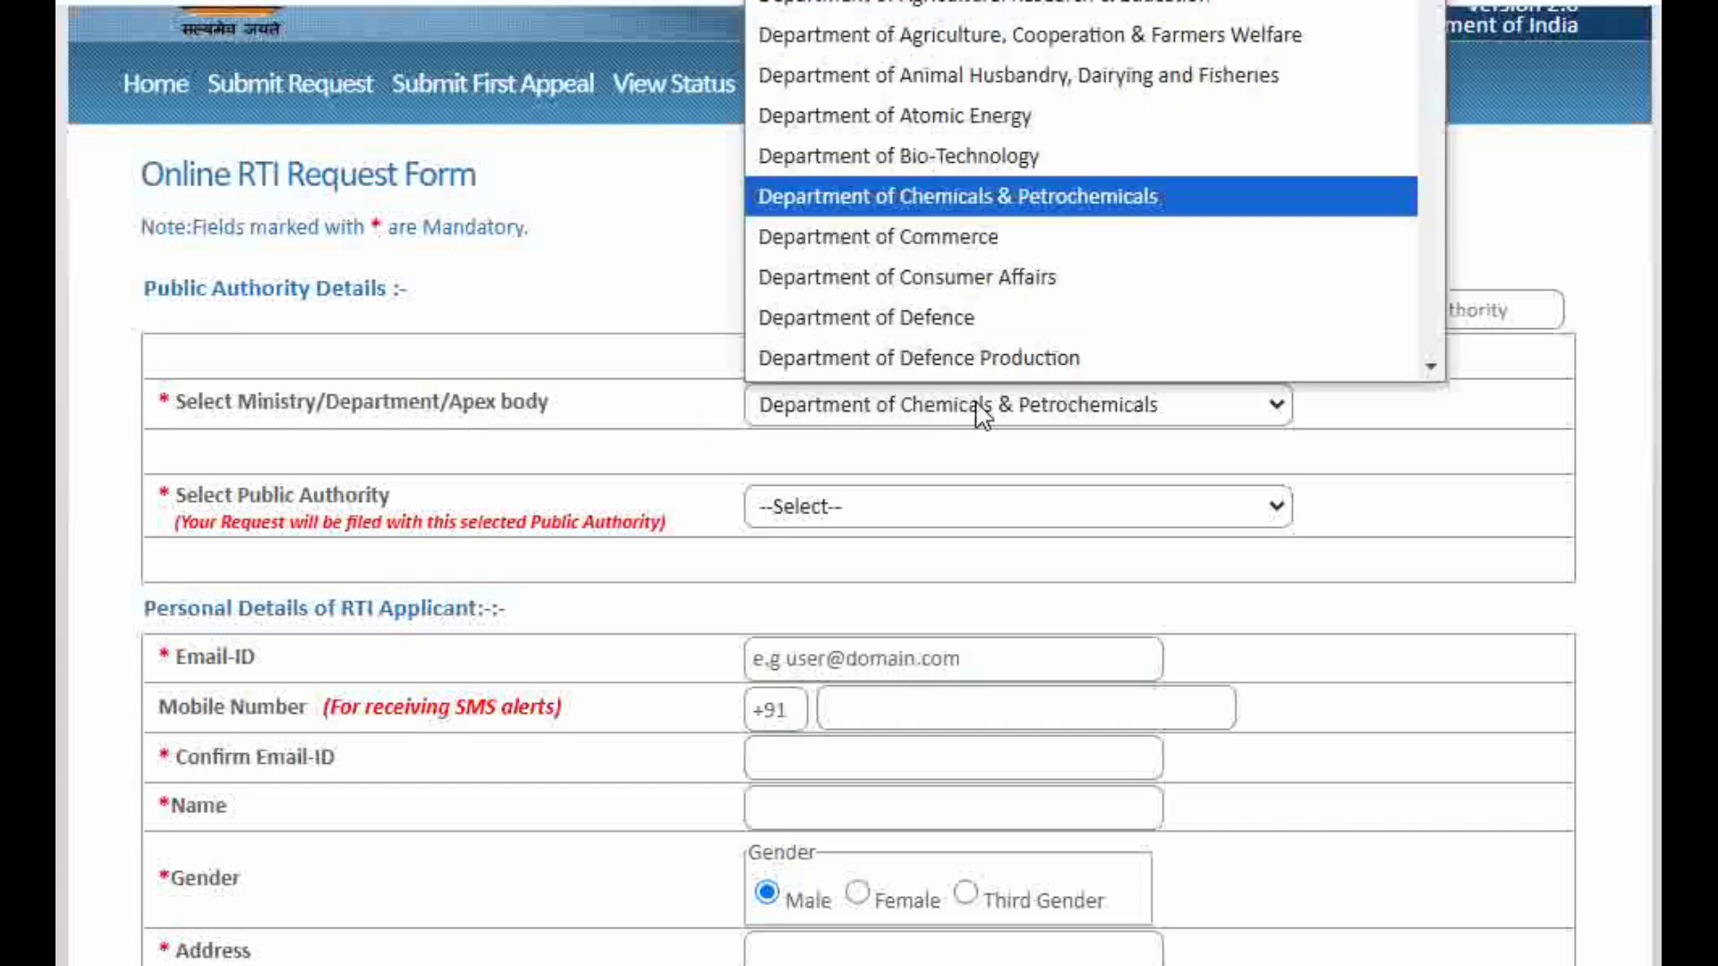
{"action": "key", "text": "Down"}
{"action": "key", "text": "Down"}
{"action": "key", "text": "Down"}
{"action": "key", "text": "Down"}
{"action": "key", "text": "Down"}
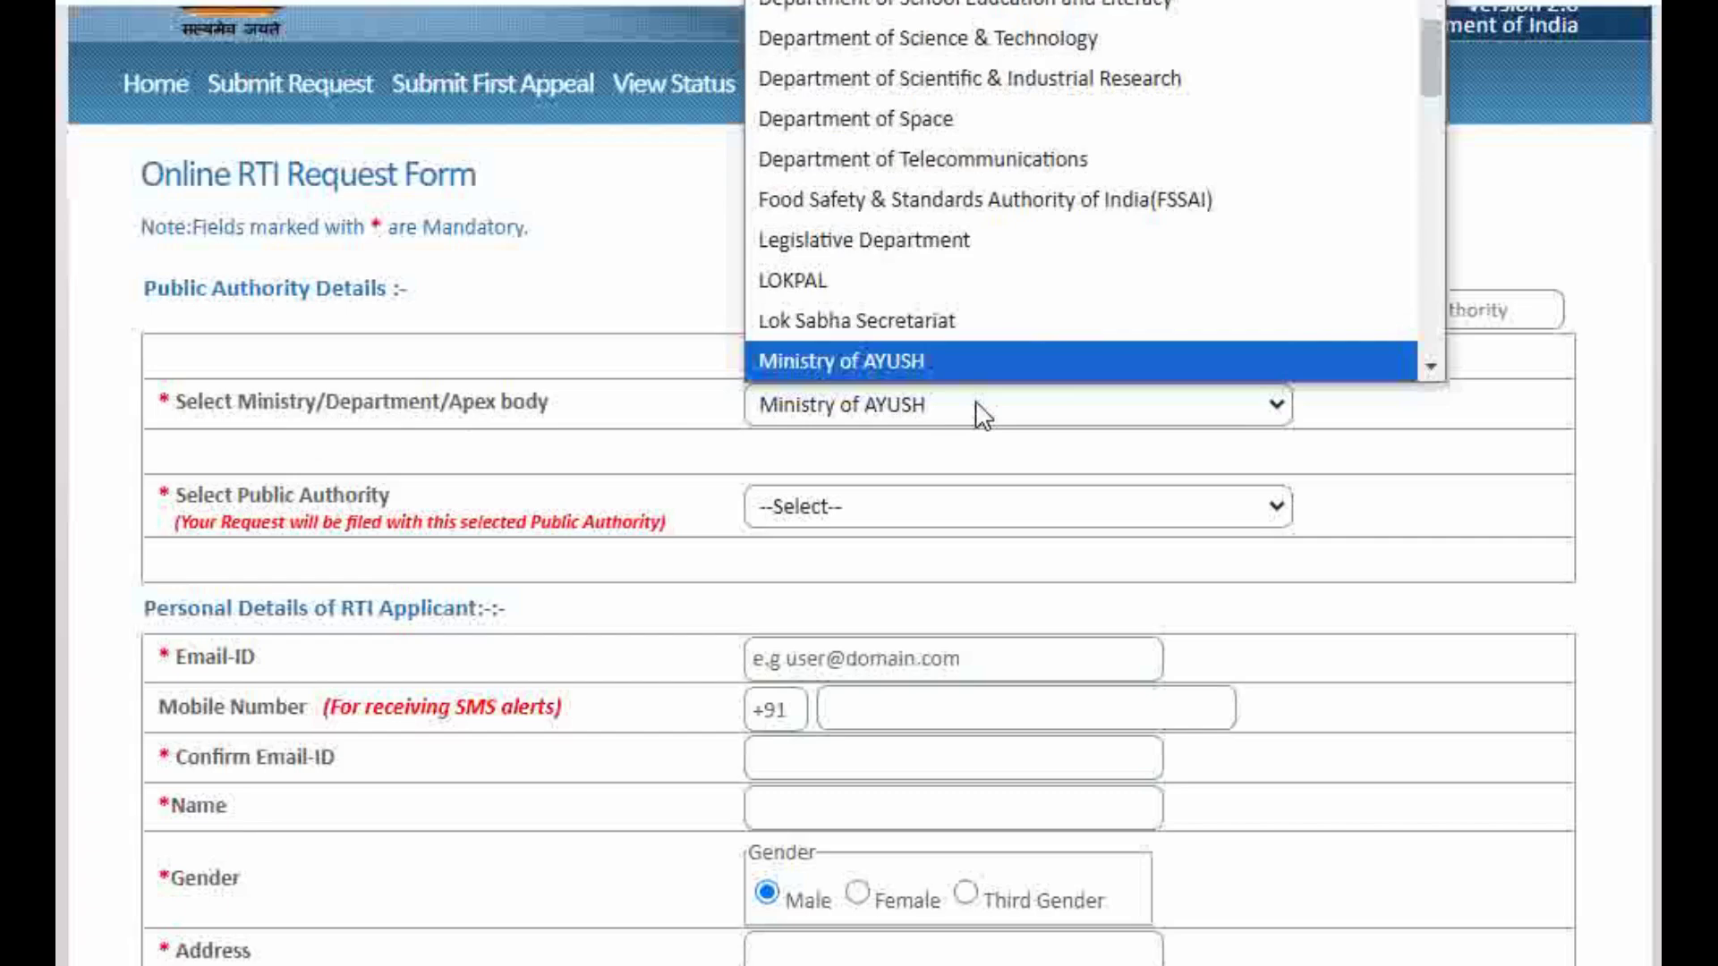
{"action": "key", "text": "Down"}
{"action": "key", "text": "Down"}
{"action": "key", "text": "Down"}
{"action": "key", "text": "Down"}
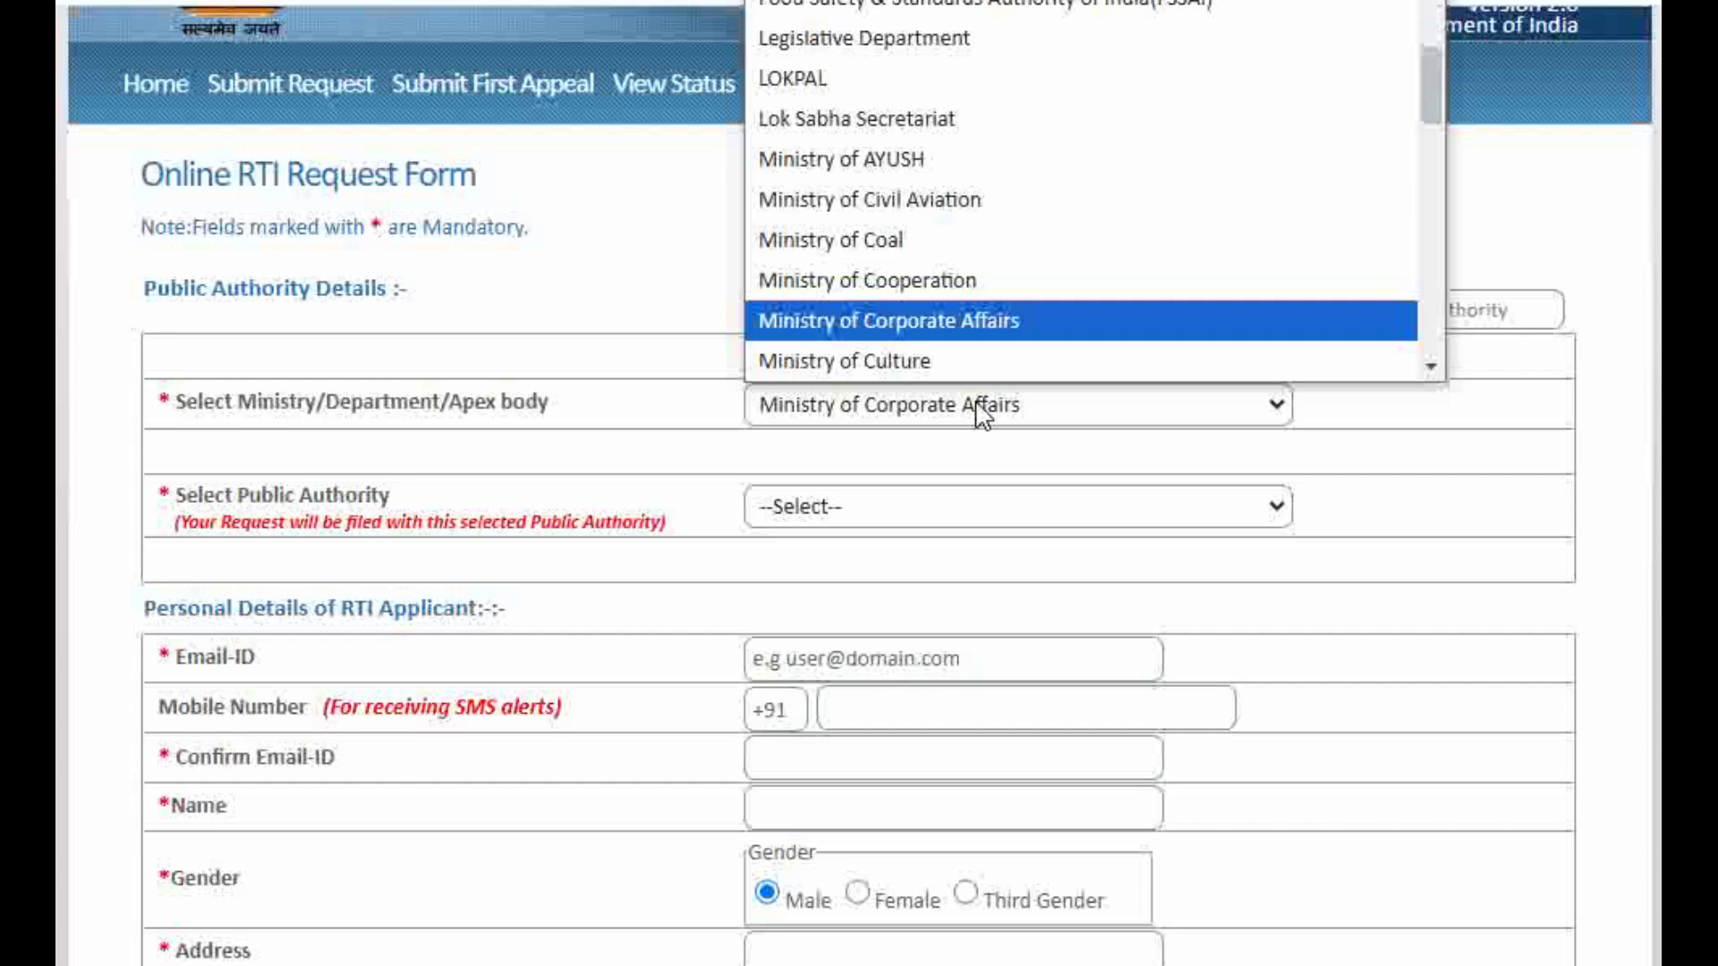
{"action": "left_click", "coordinate": [954, 346]}
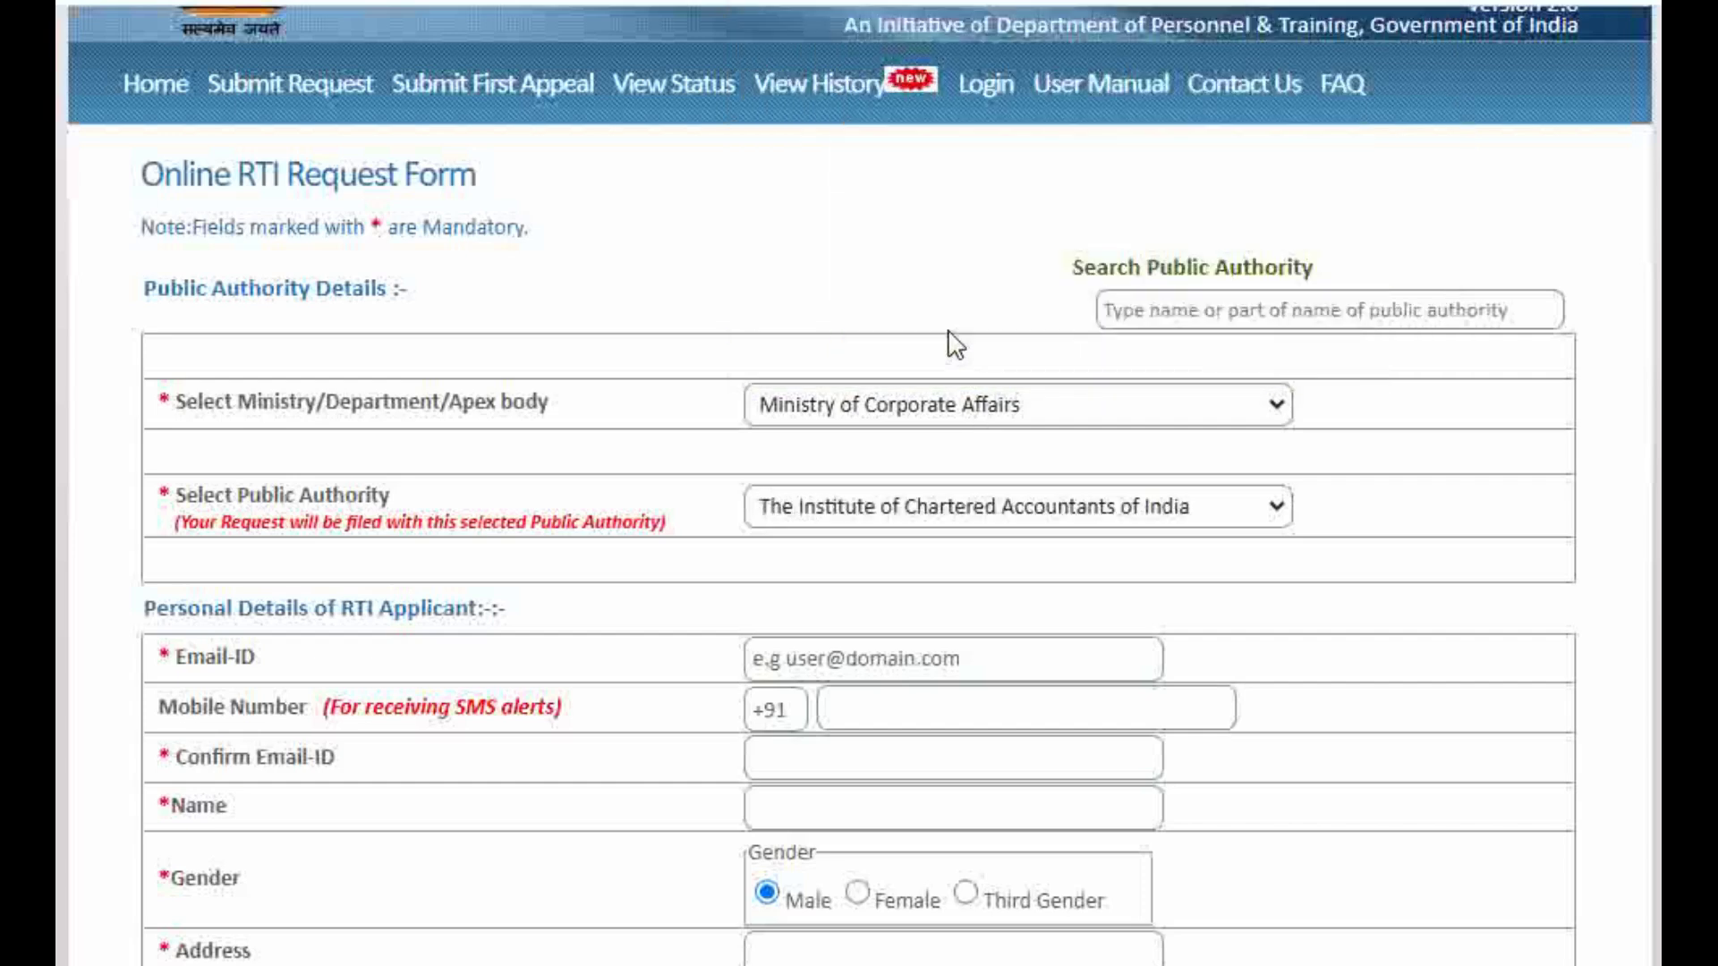
Select The Institute of Chartered Accountants of India as the public authority receiving the request
{"action": "left_click", "coordinate": [900, 516]}
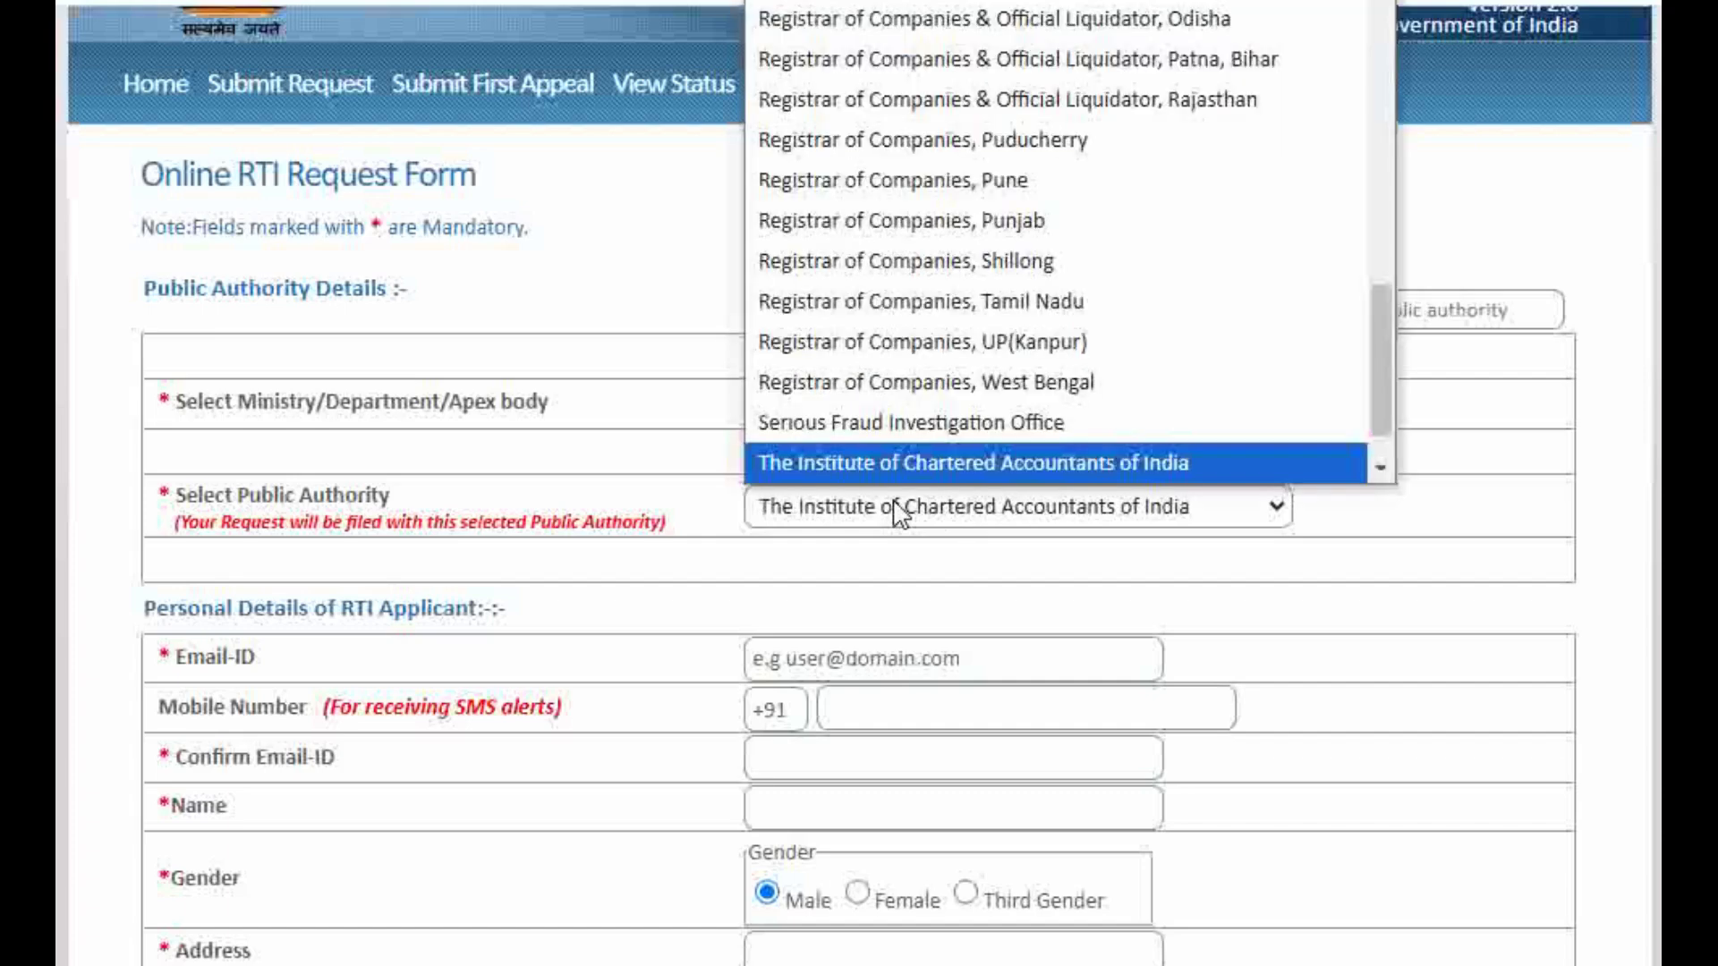
{"action": "key", "text": "Up"}
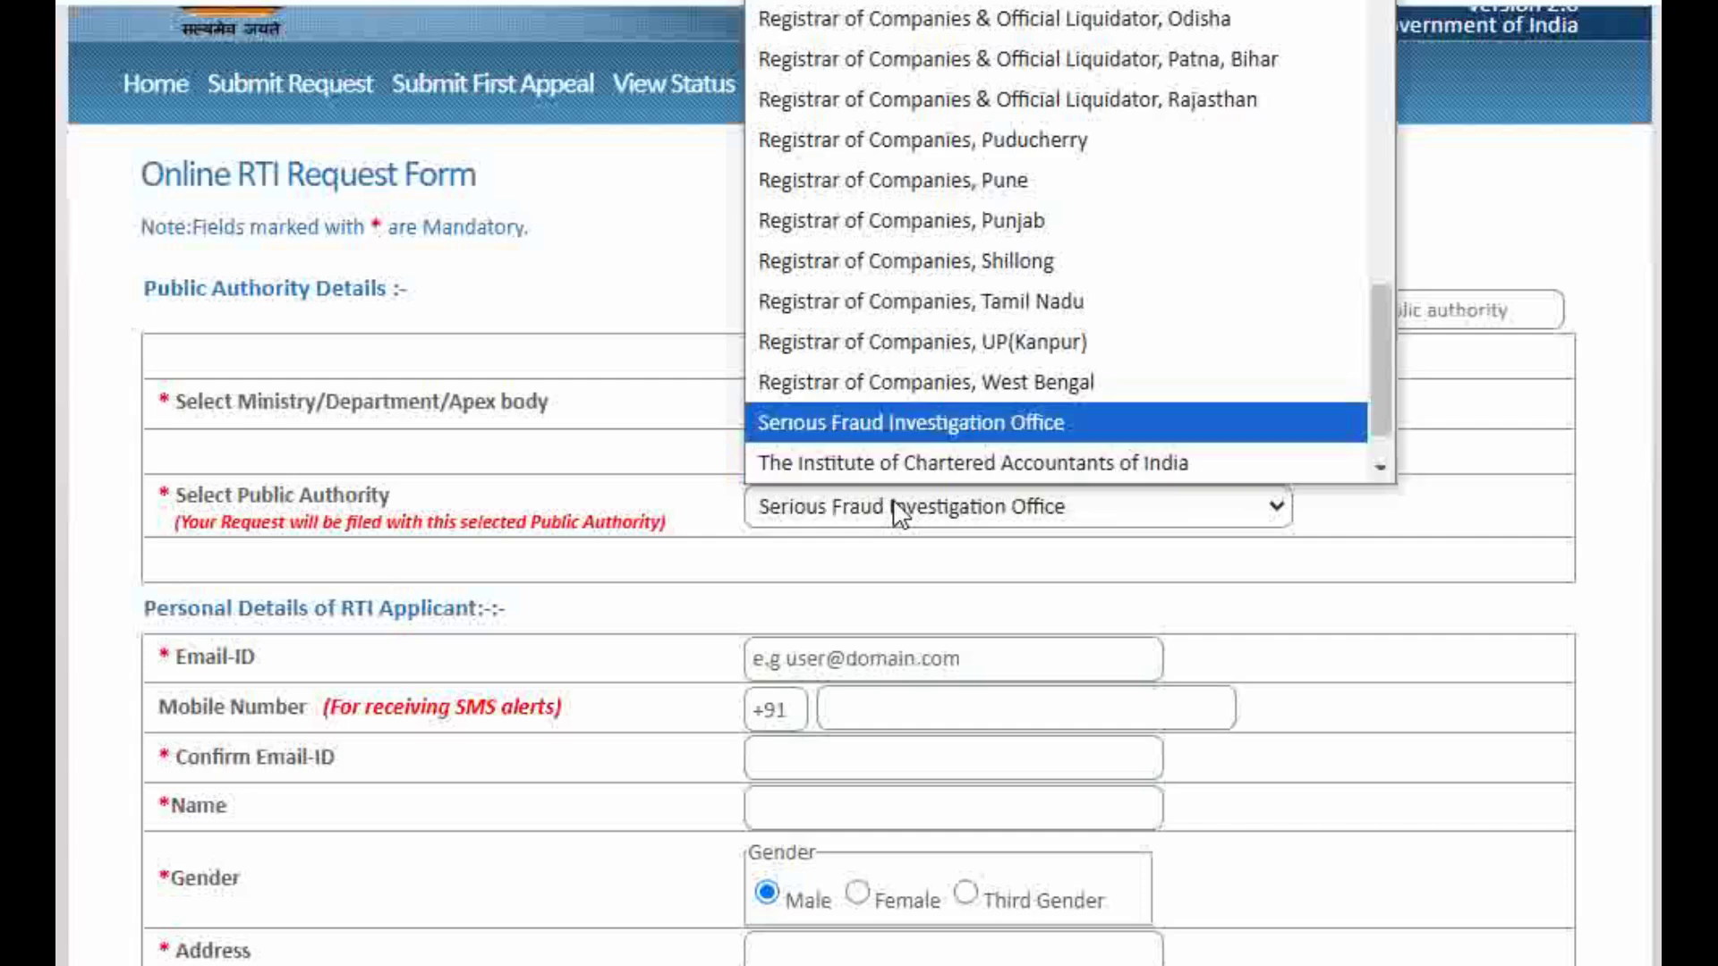
{"action": "key", "text": "Up"}
{"action": "key", "text": "Up"}
{"action": "key", "text": "Up"}
{"action": "key", "text": "Up"}
{"action": "key", "text": "Up"}
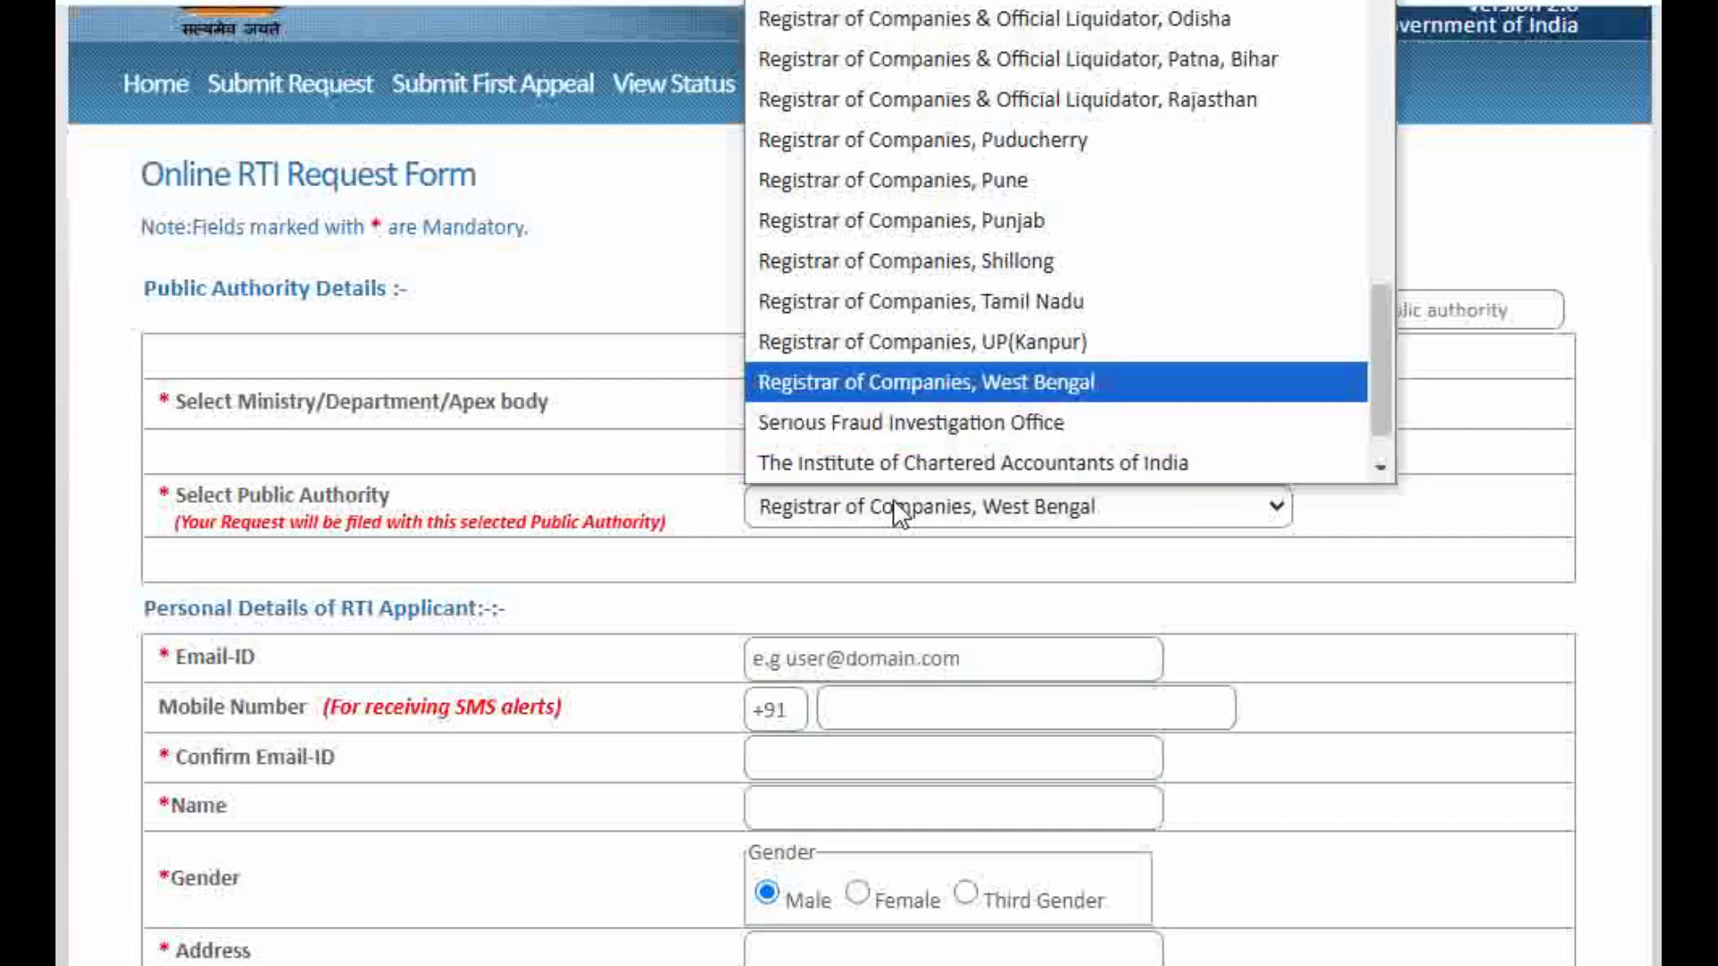
{"action": "key", "text": "Down"}
{"action": "key", "text": "Down"}
{"action": "key", "text": "Down"}
{"action": "key", "text": "Down"}
{"action": "key", "text": "Down"}
{"action": "key", "text": "Down"}
{"action": "key", "text": "Down"}
{"action": "key", "text": "Down"}
{"action": "key", "text": "Up"}
{"action": "key", "text": "Up"}
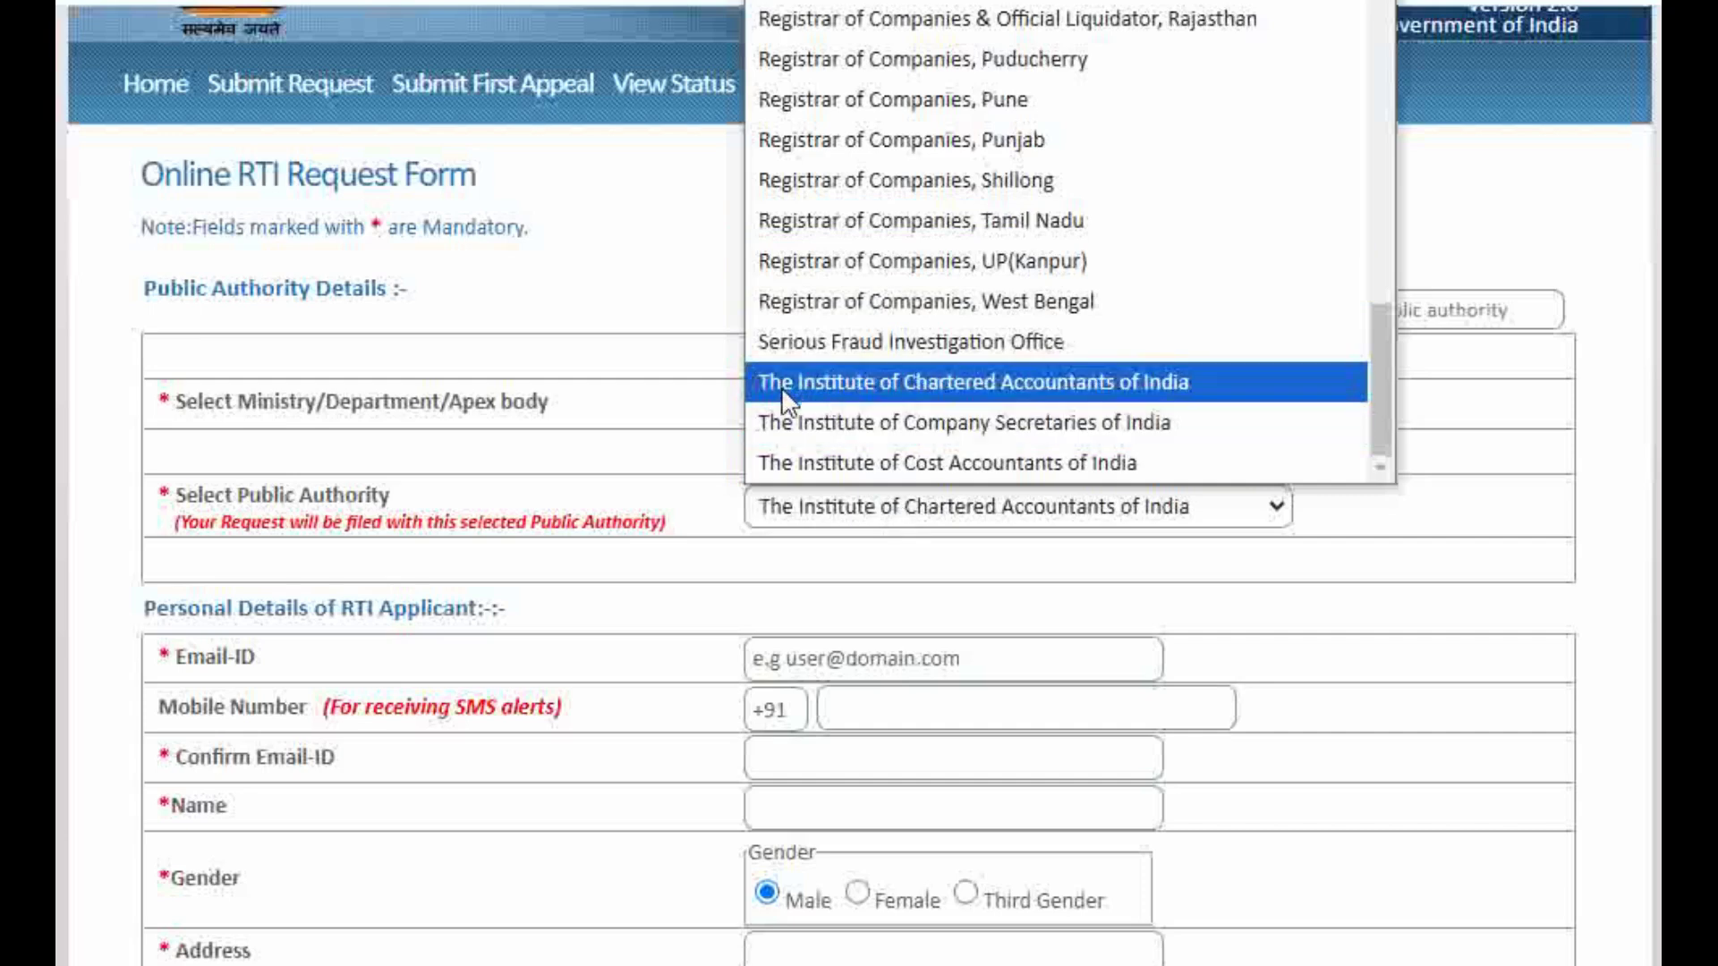
{"action": "left_click", "coordinate": [925, 392]}
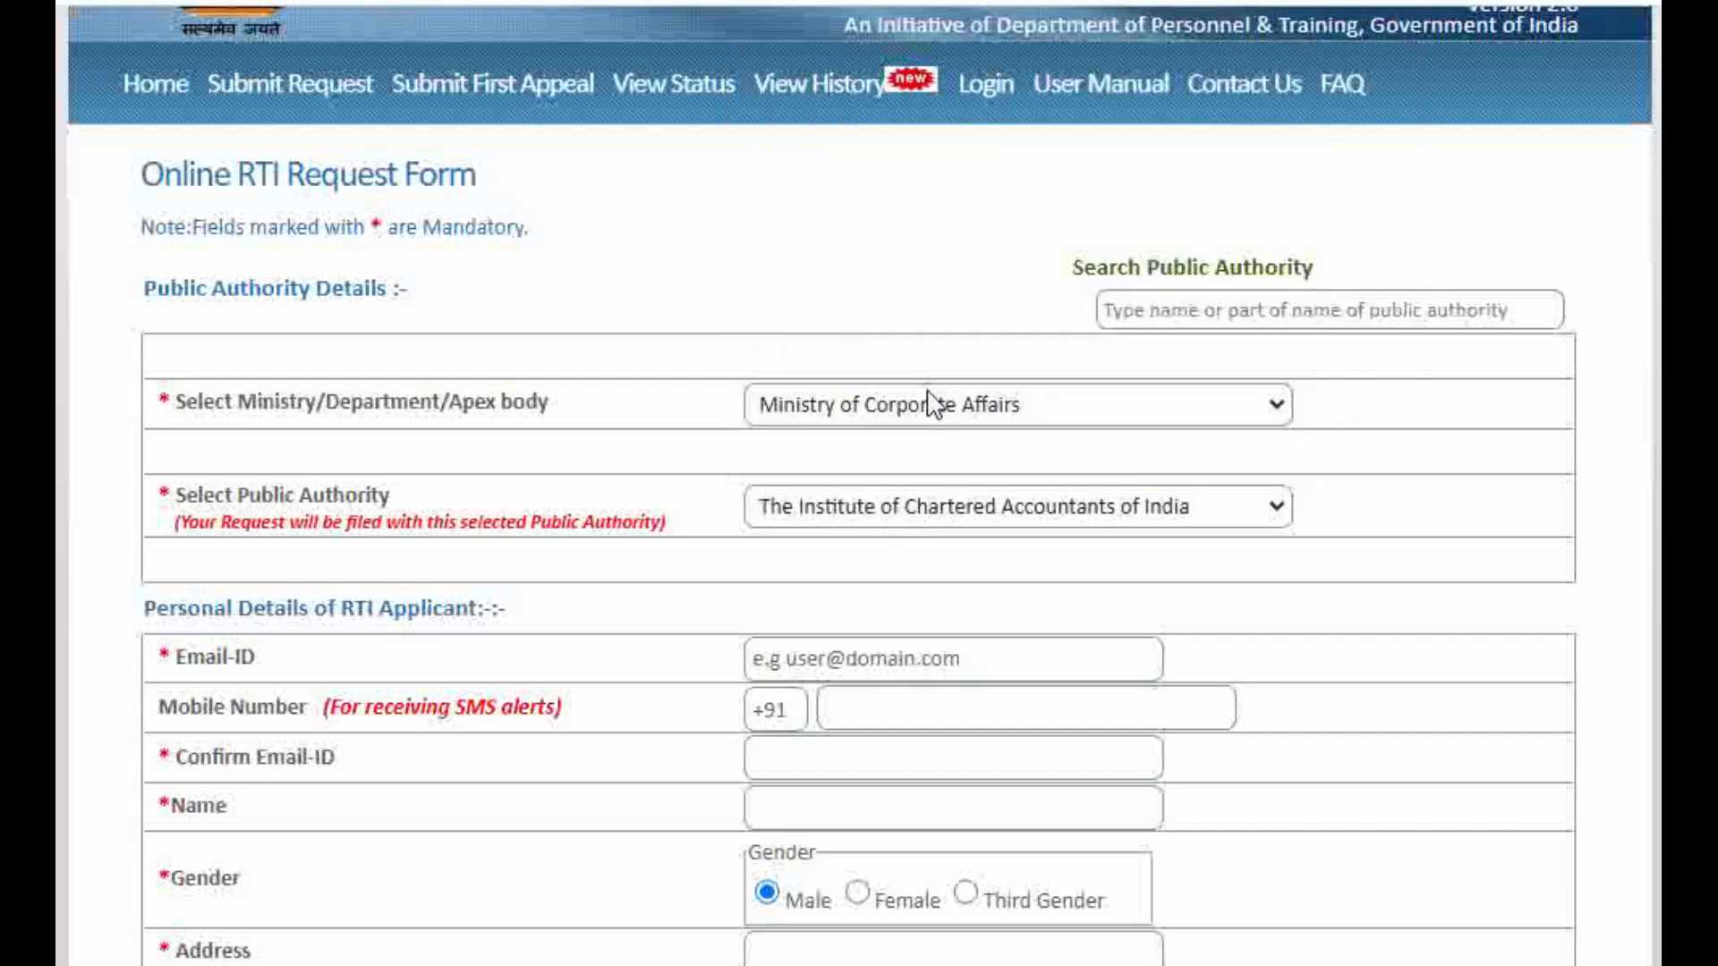
Examine the email, mobile number, email confirmation and name fields in the applicant's personal details
{"action": "scroll", "coordinate": [1351, 511], "scroll_direction": "down", "scroll_amount": 3}
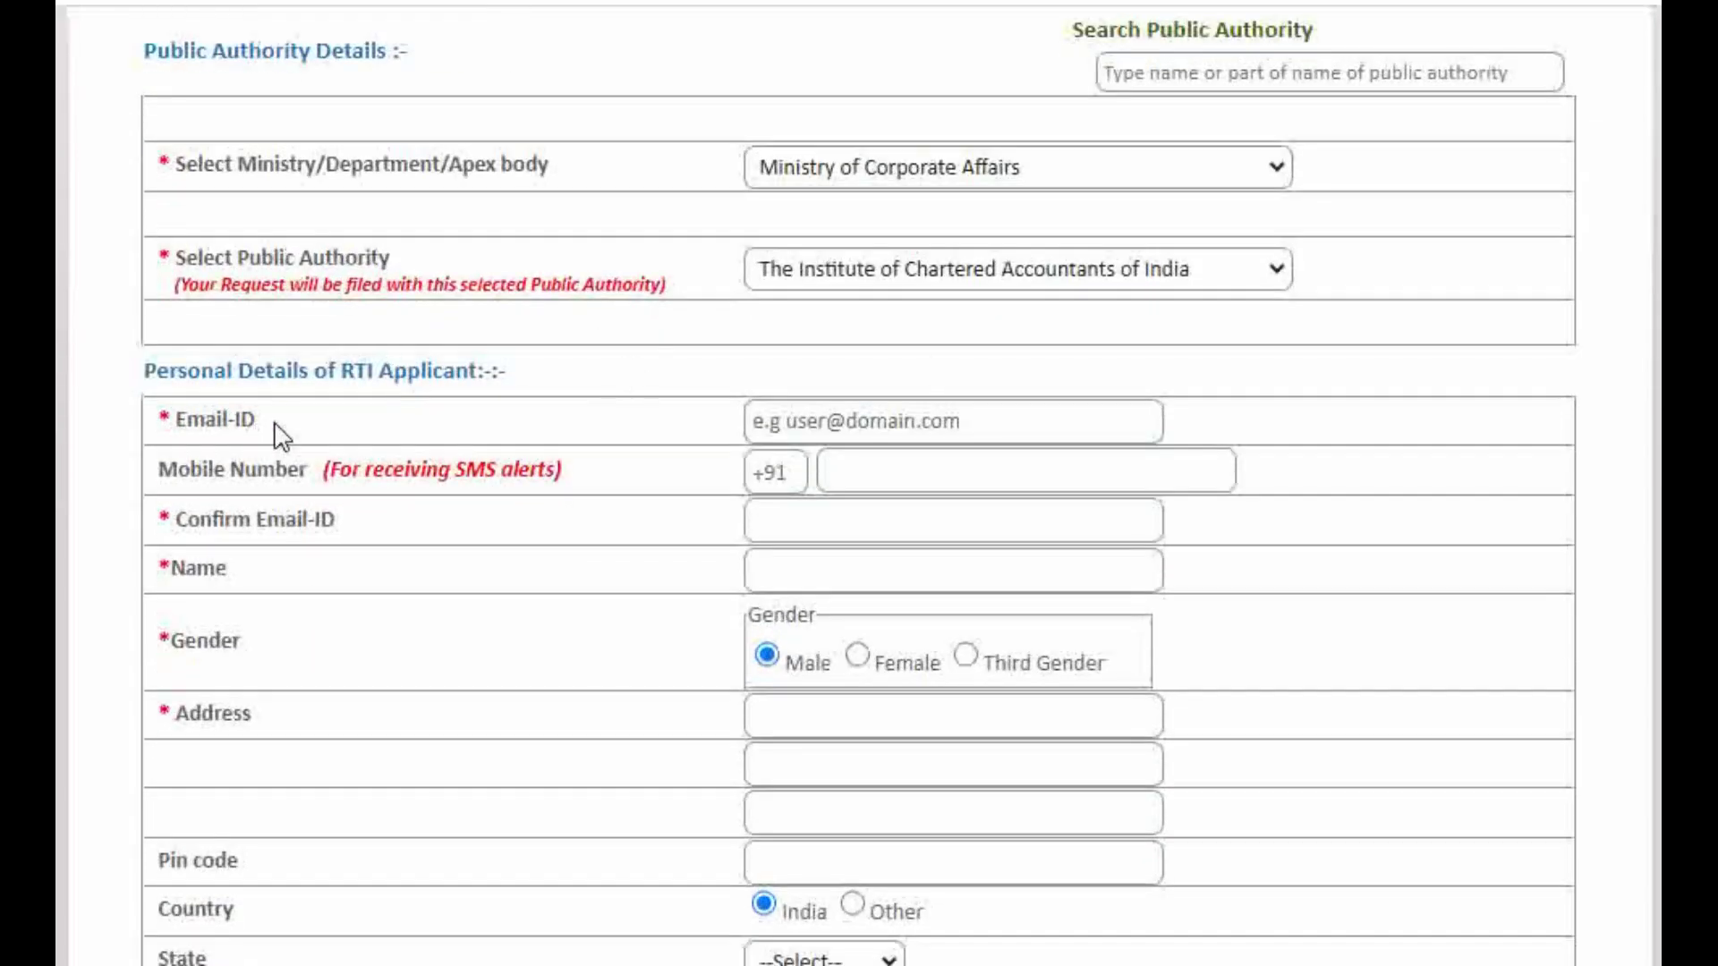
{"action": "left_click_drag", "start_coordinate": [277, 434], "coordinate": [169, 422]}
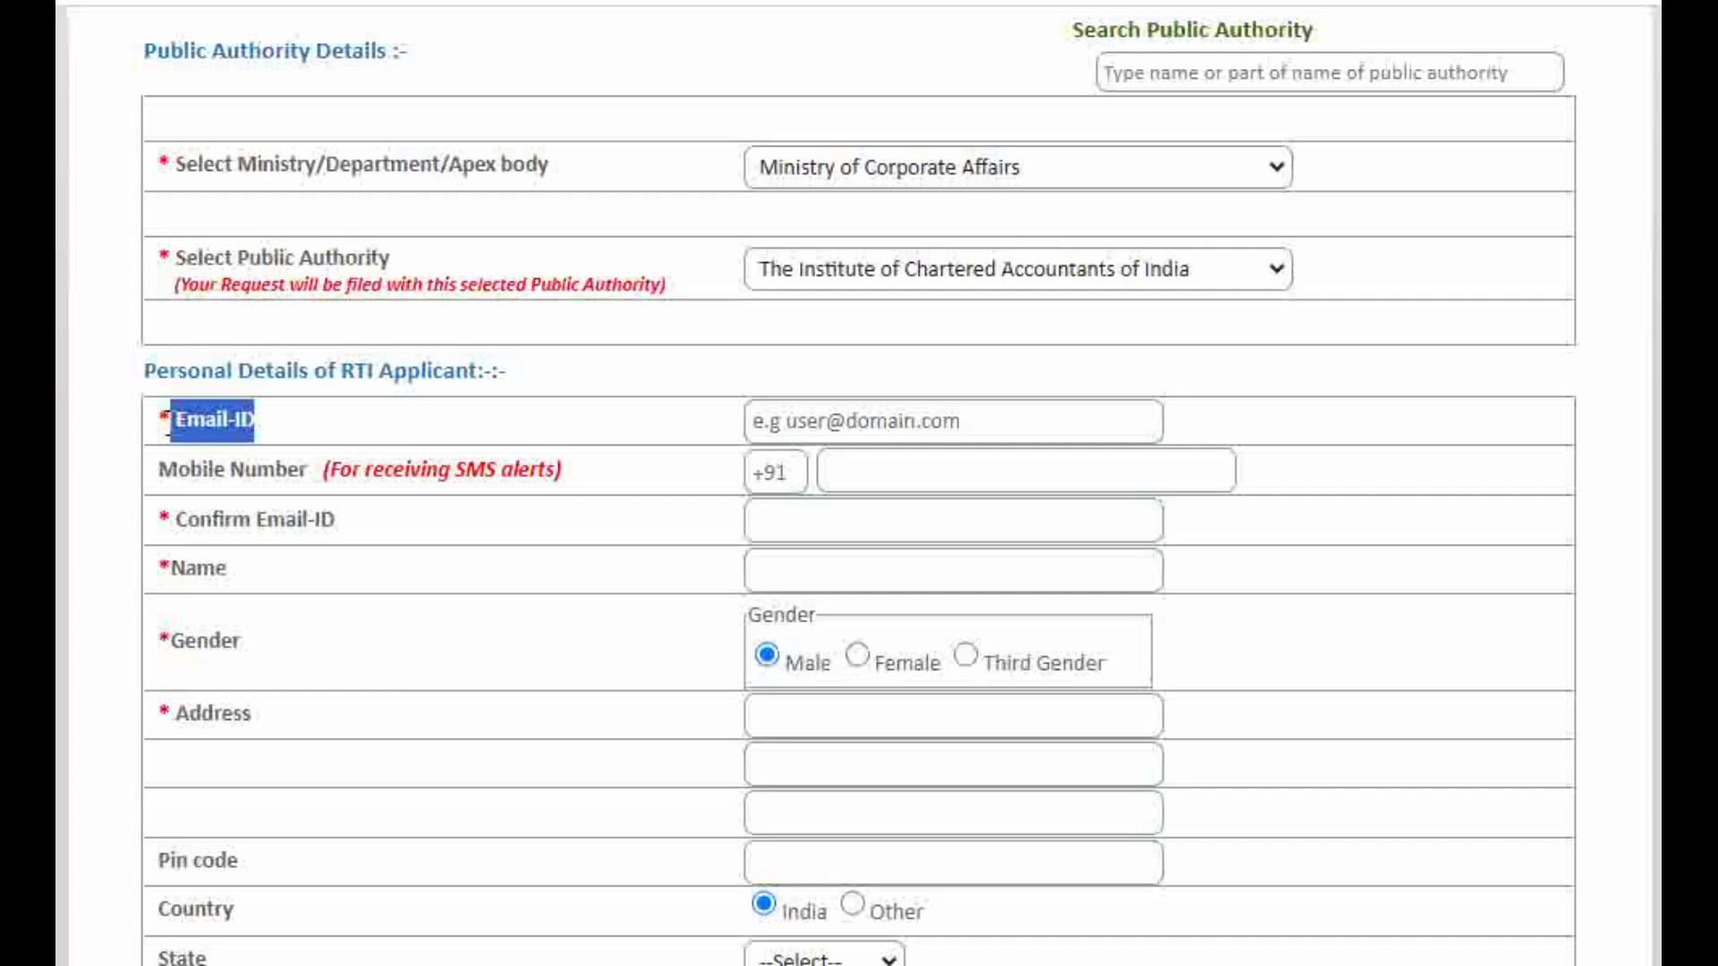
{"action": "left_click", "coordinate": [478, 441]}
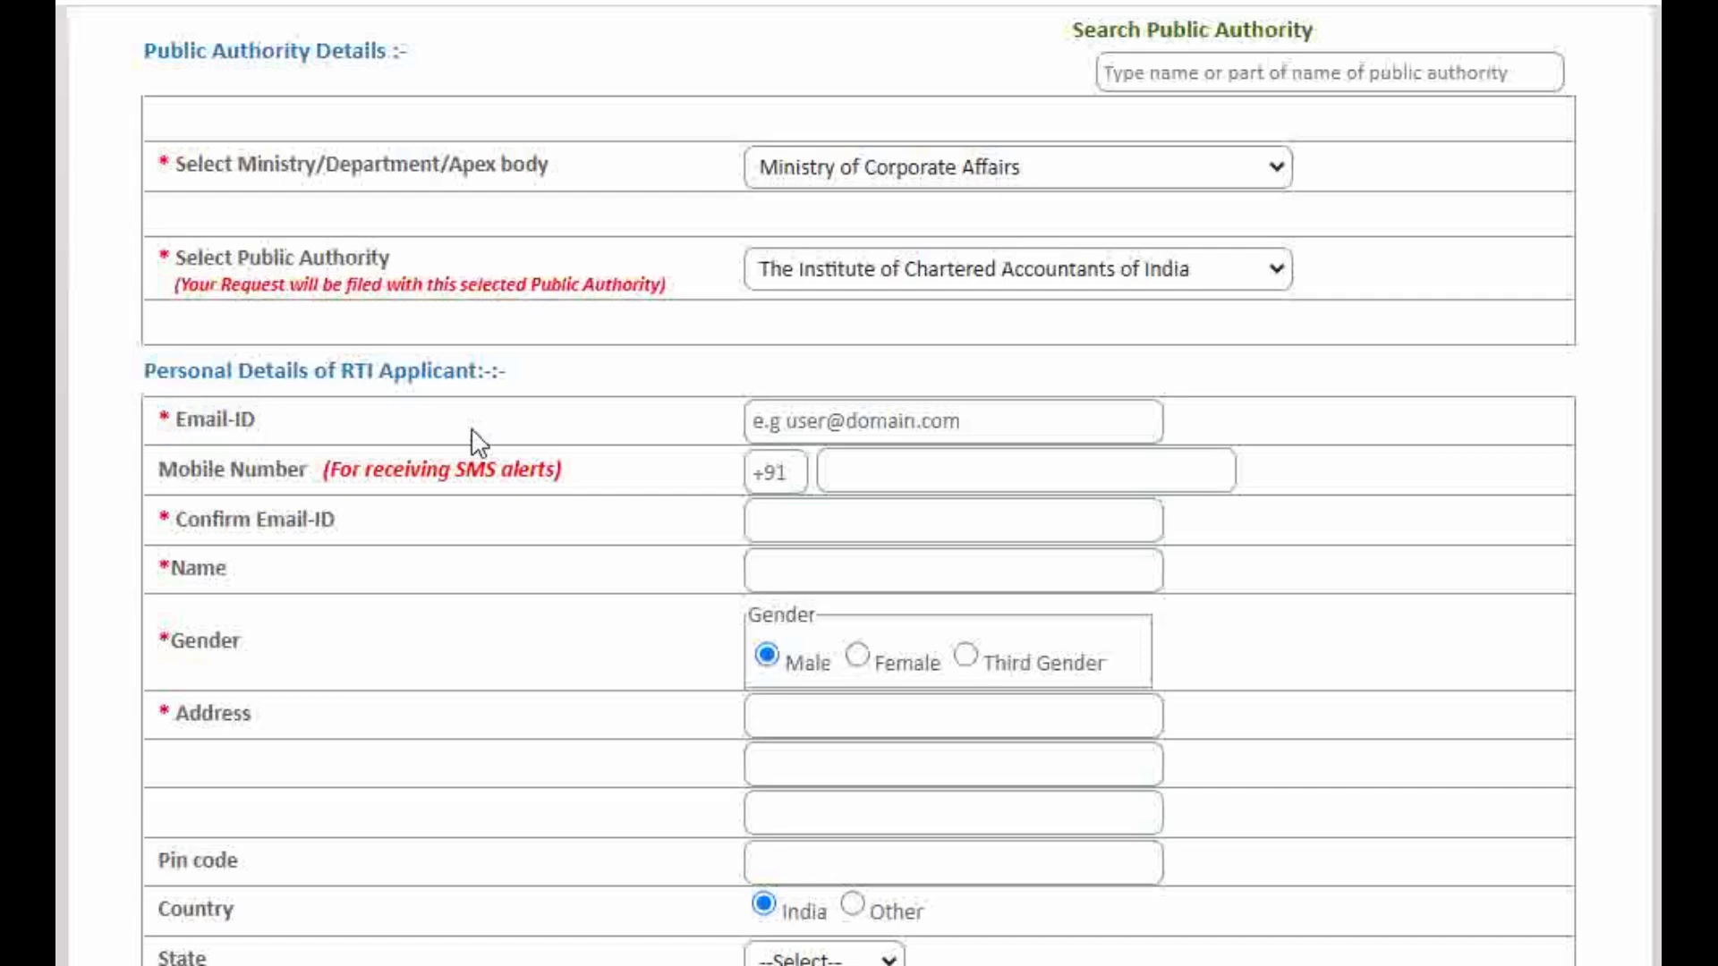
{"action": "left_click", "coordinate": [757, 417]}
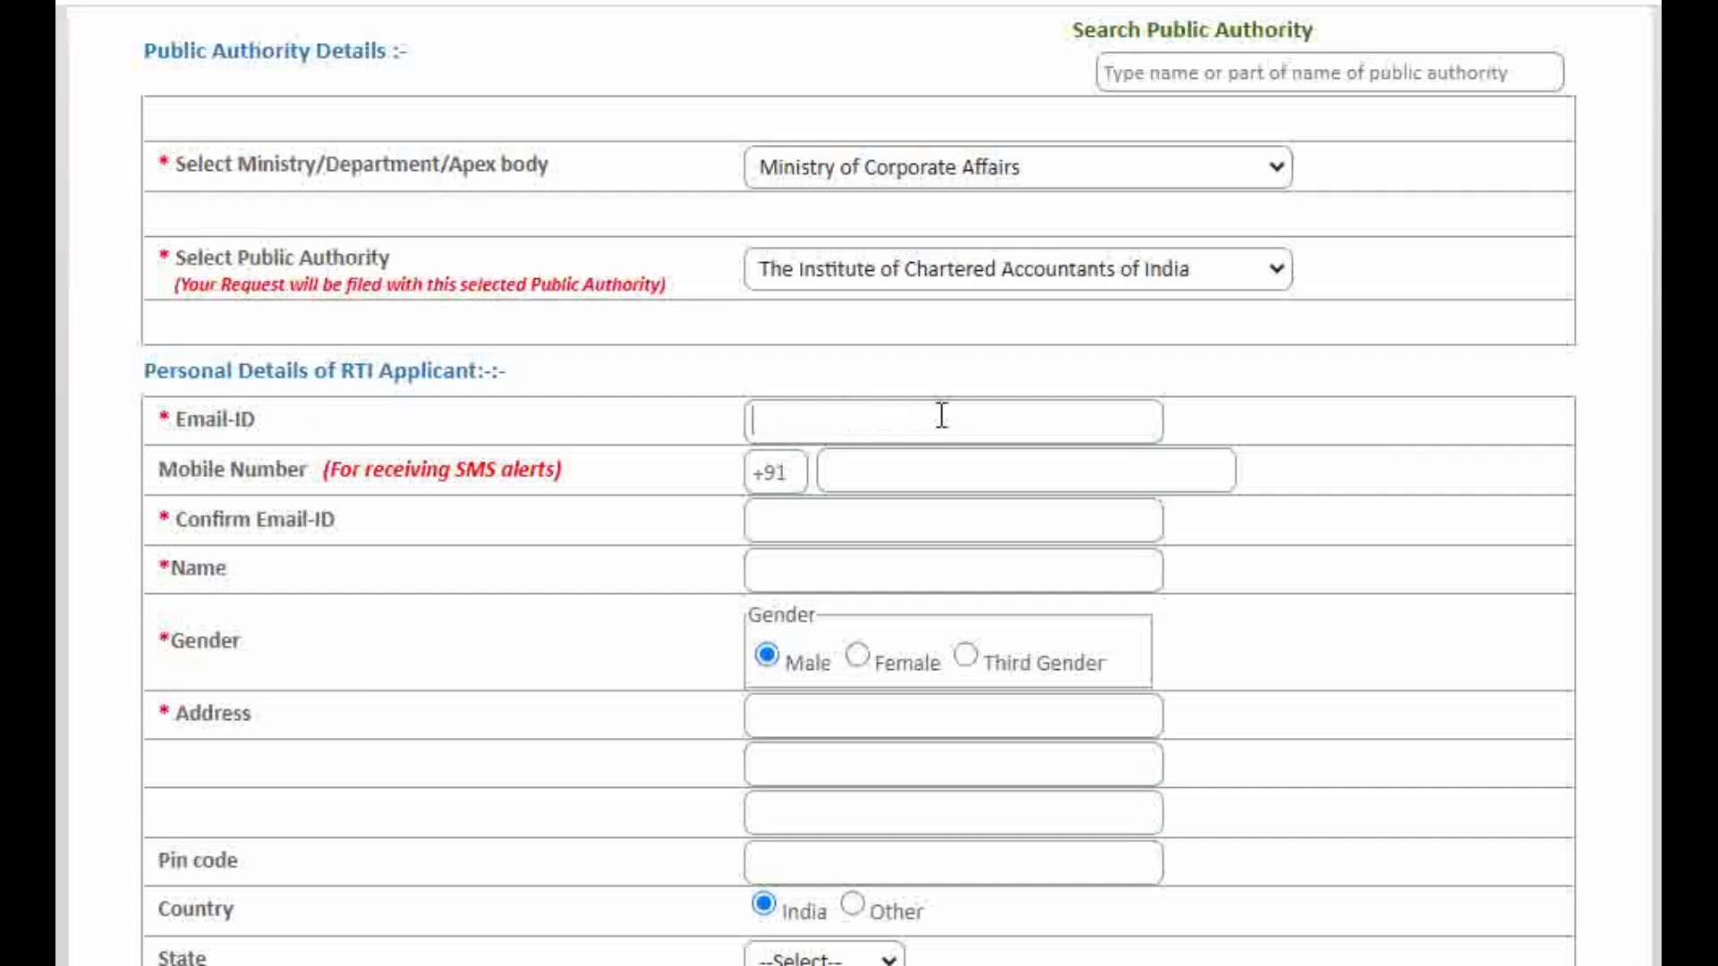
{"action": "left_click", "coordinate": [638, 422]}
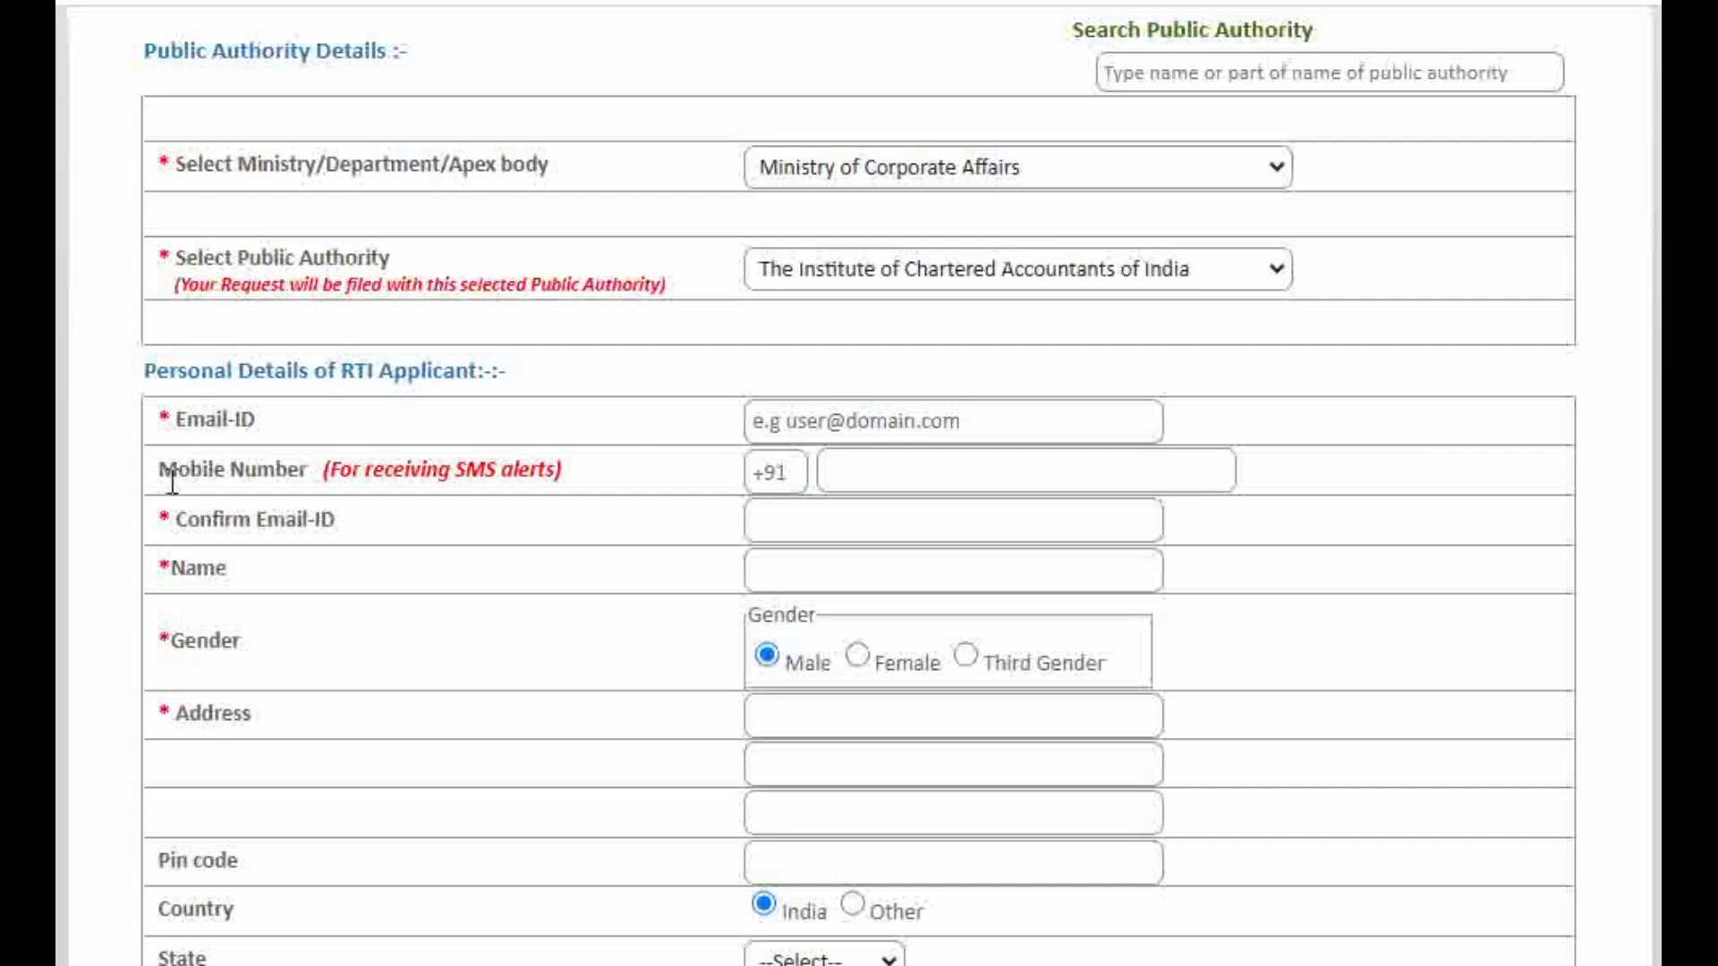
{"action": "left_click_drag", "start_coordinate": [161, 475], "coordinate": [590, 487]}
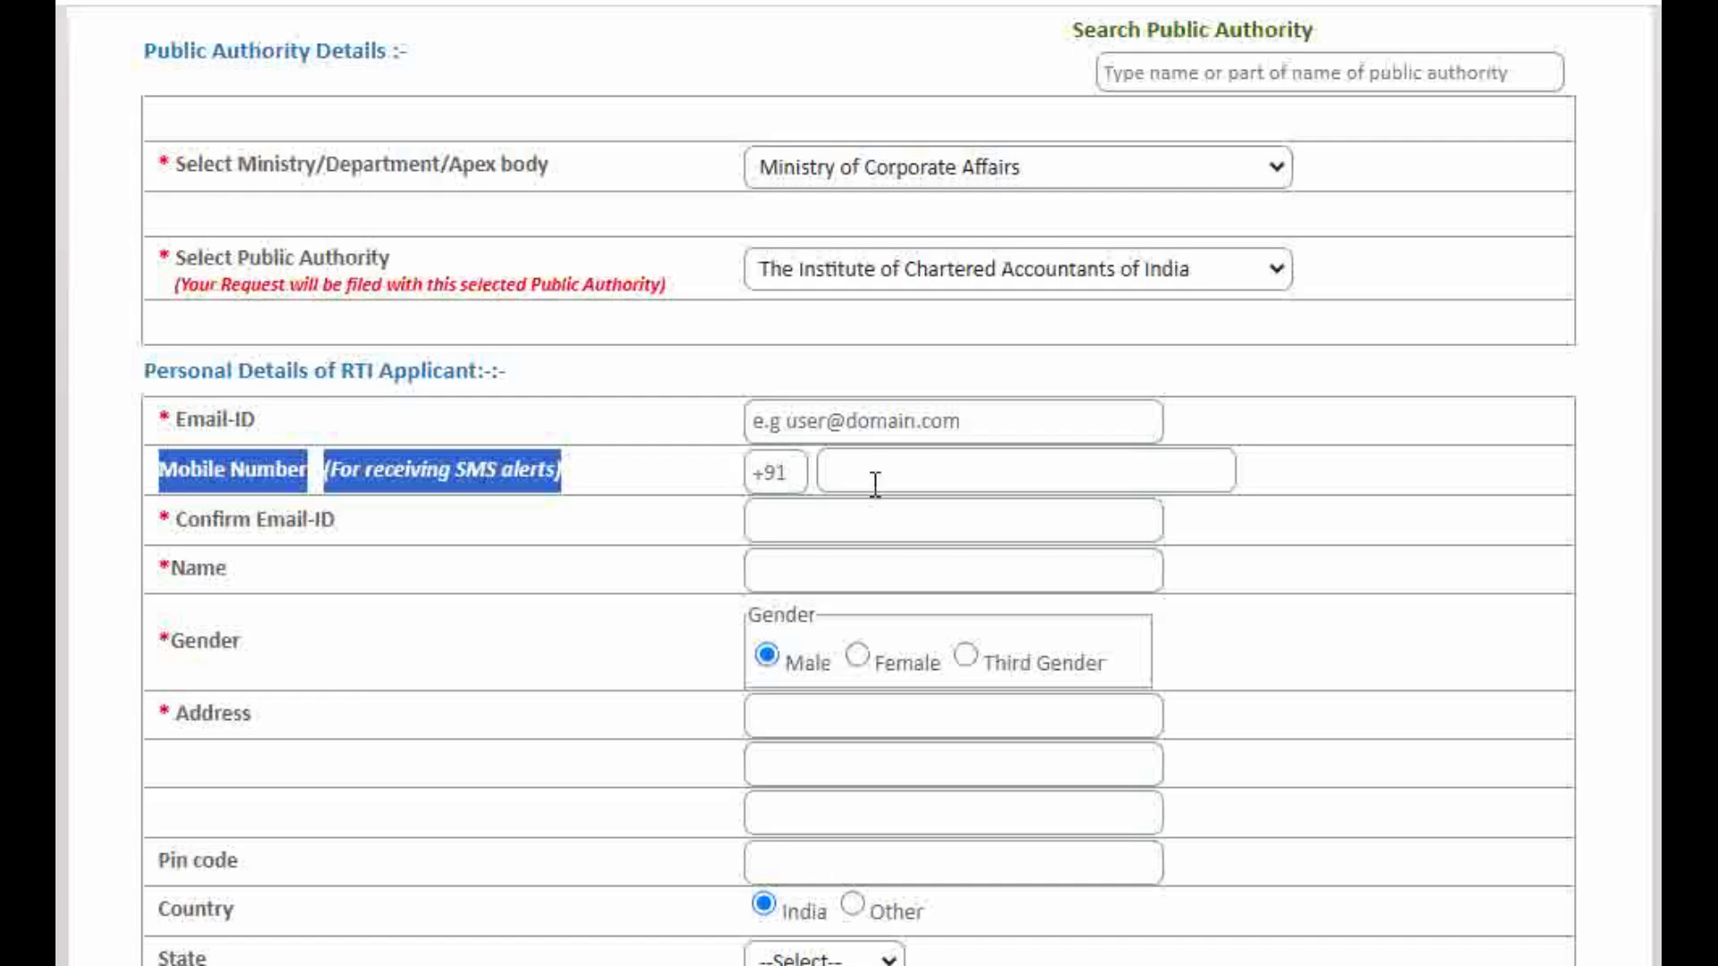
{"action": "left_click", "coordinate": [640, 511]}
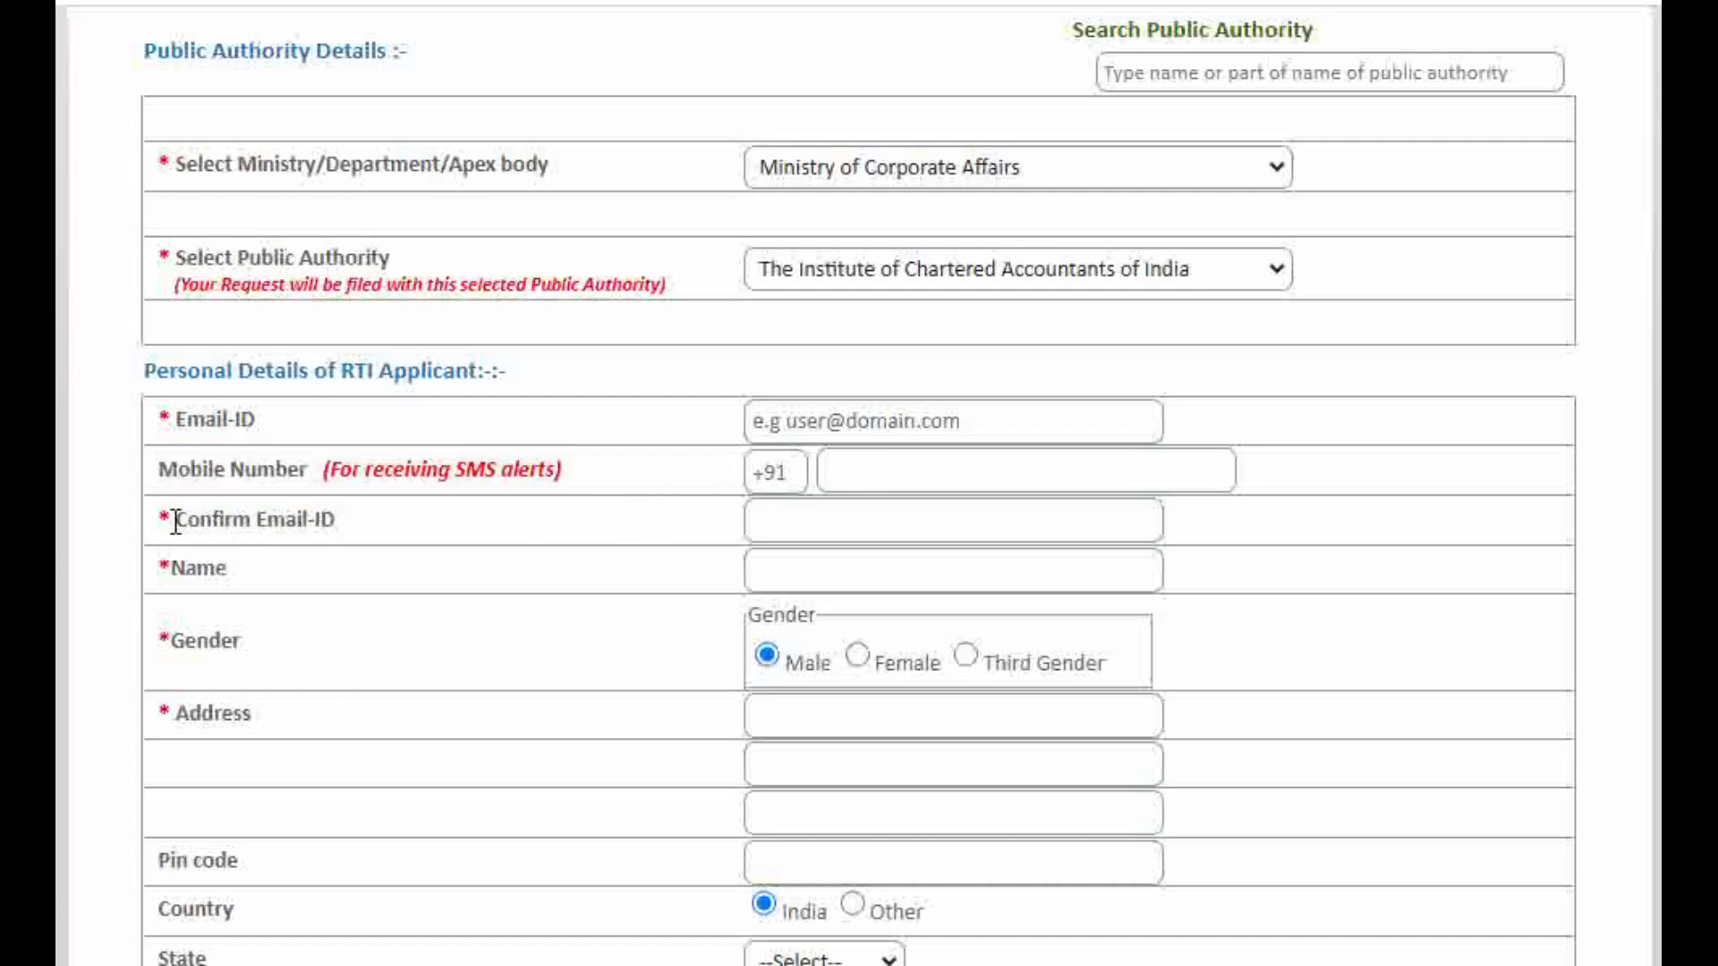
{"action": "left_click_drag", "start_coordinate": [176, 519], "coordinate": [394, 523]}
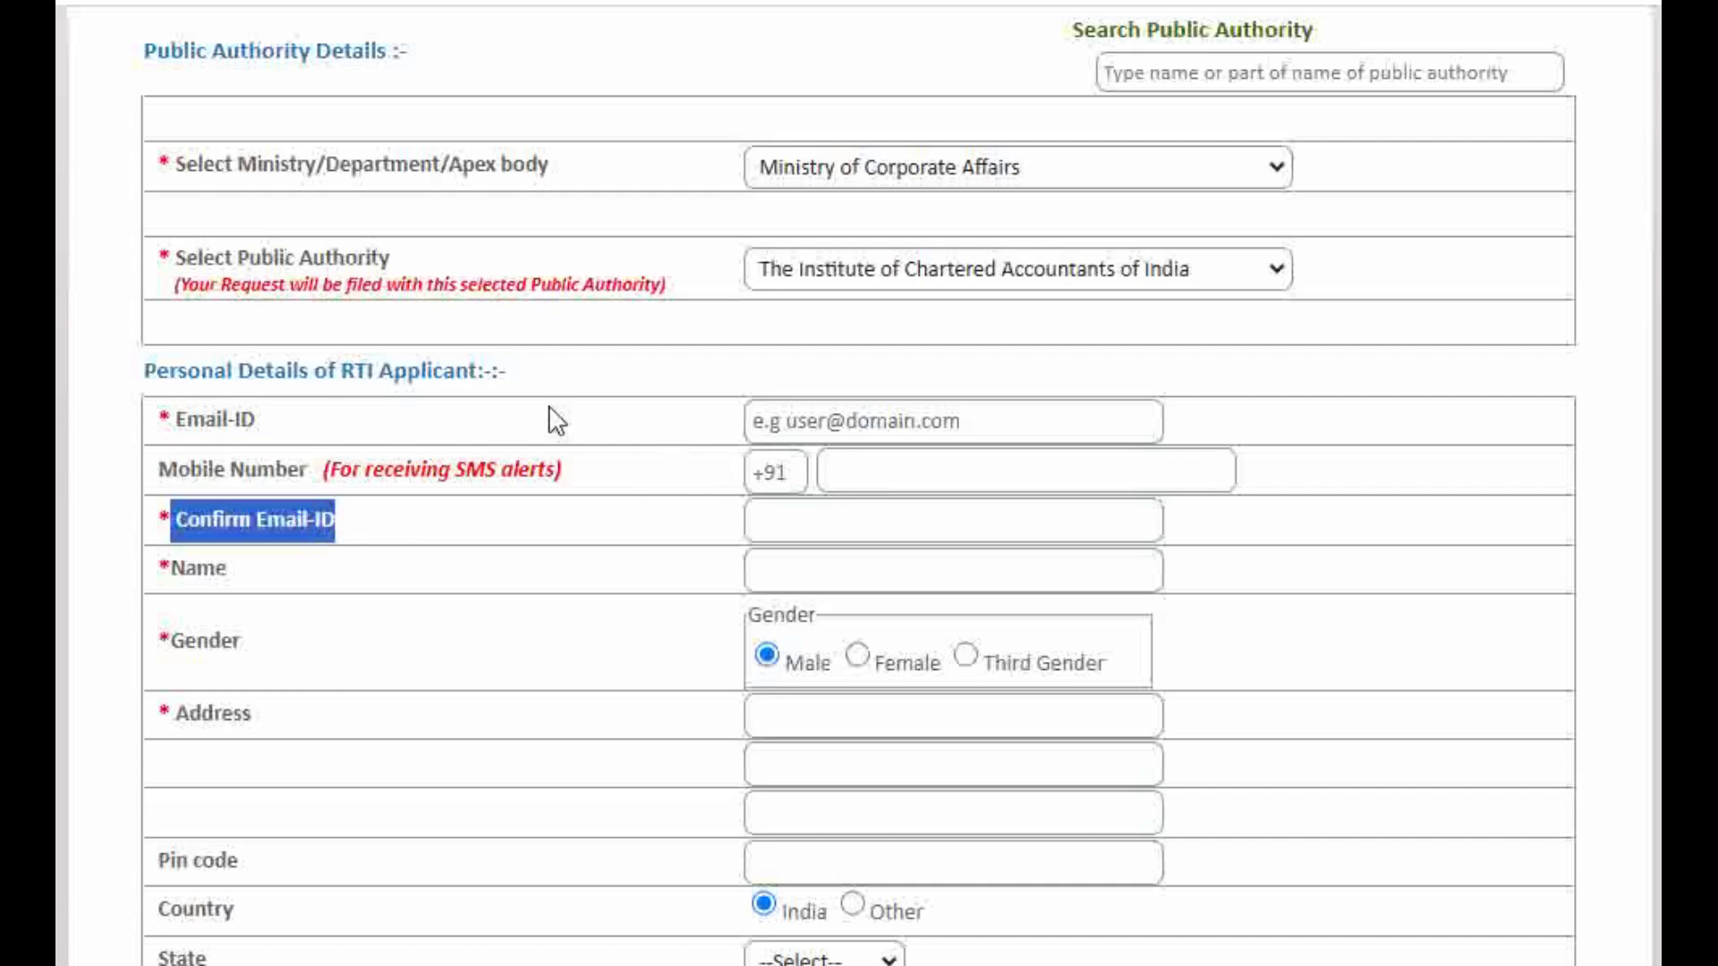
{"action": "left_click_drag", "start_coordinate": [514, 413], "coordinate": [175, 418]}
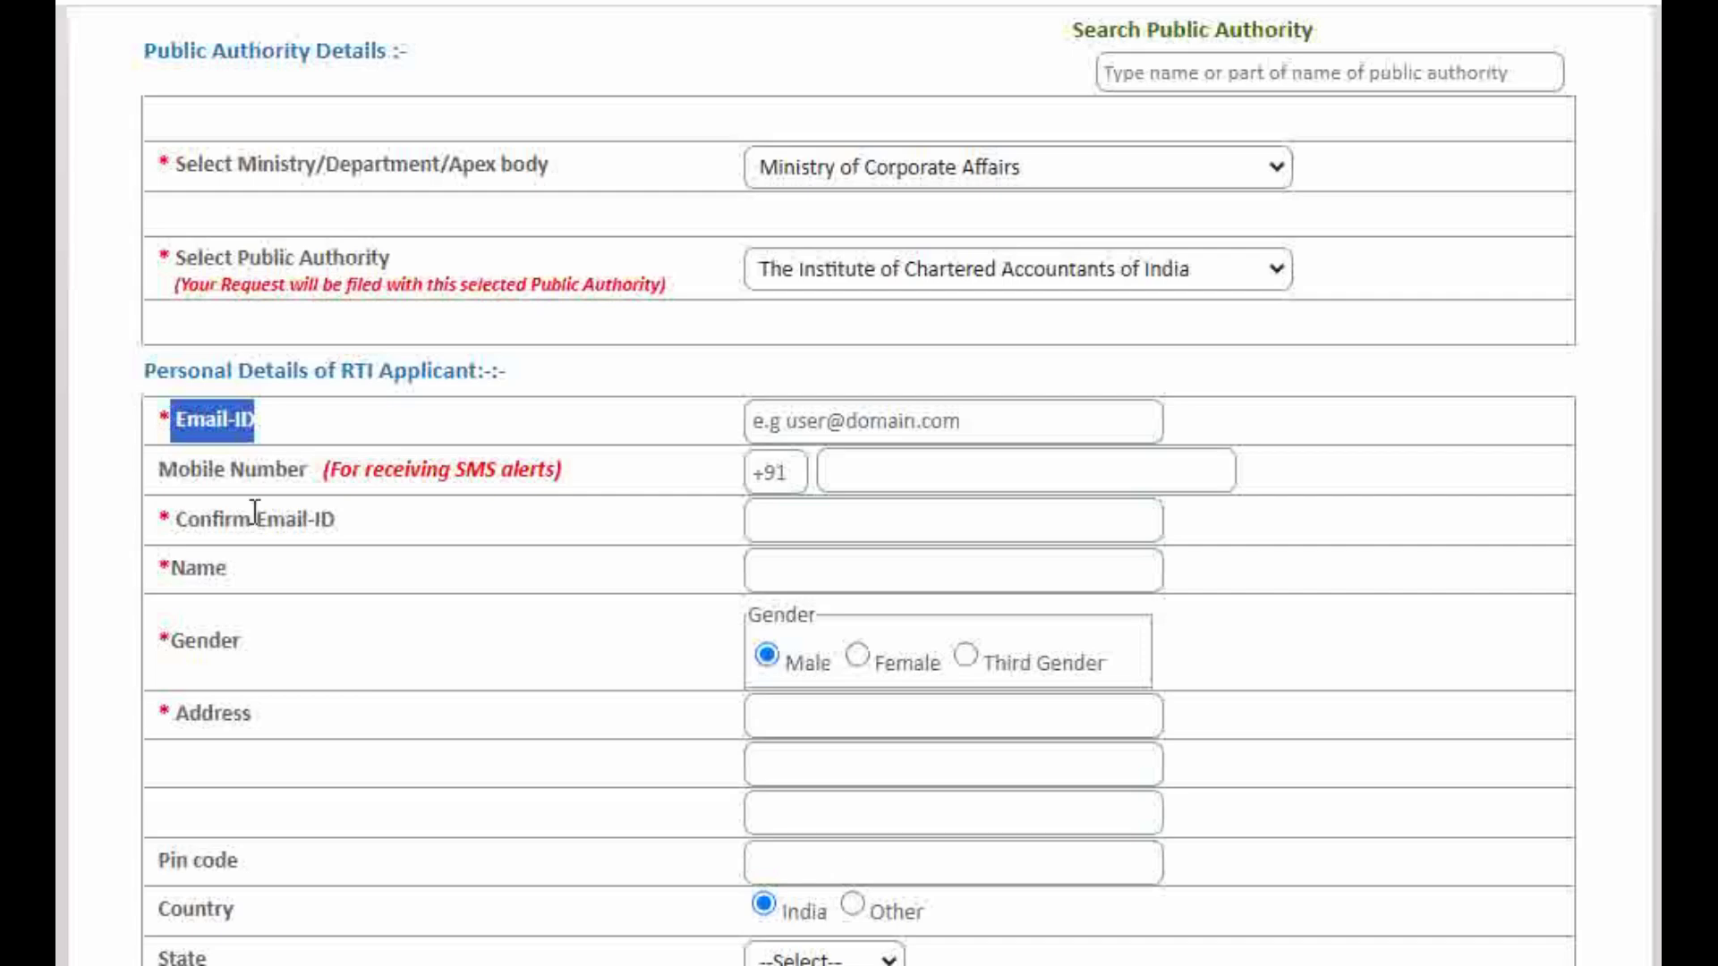
{"action": "left_click_drag", "start_coordinate": [402, 518], "coordinate": [309, 583]}
{"action": "left_click", "coordinate": [230, 575]}
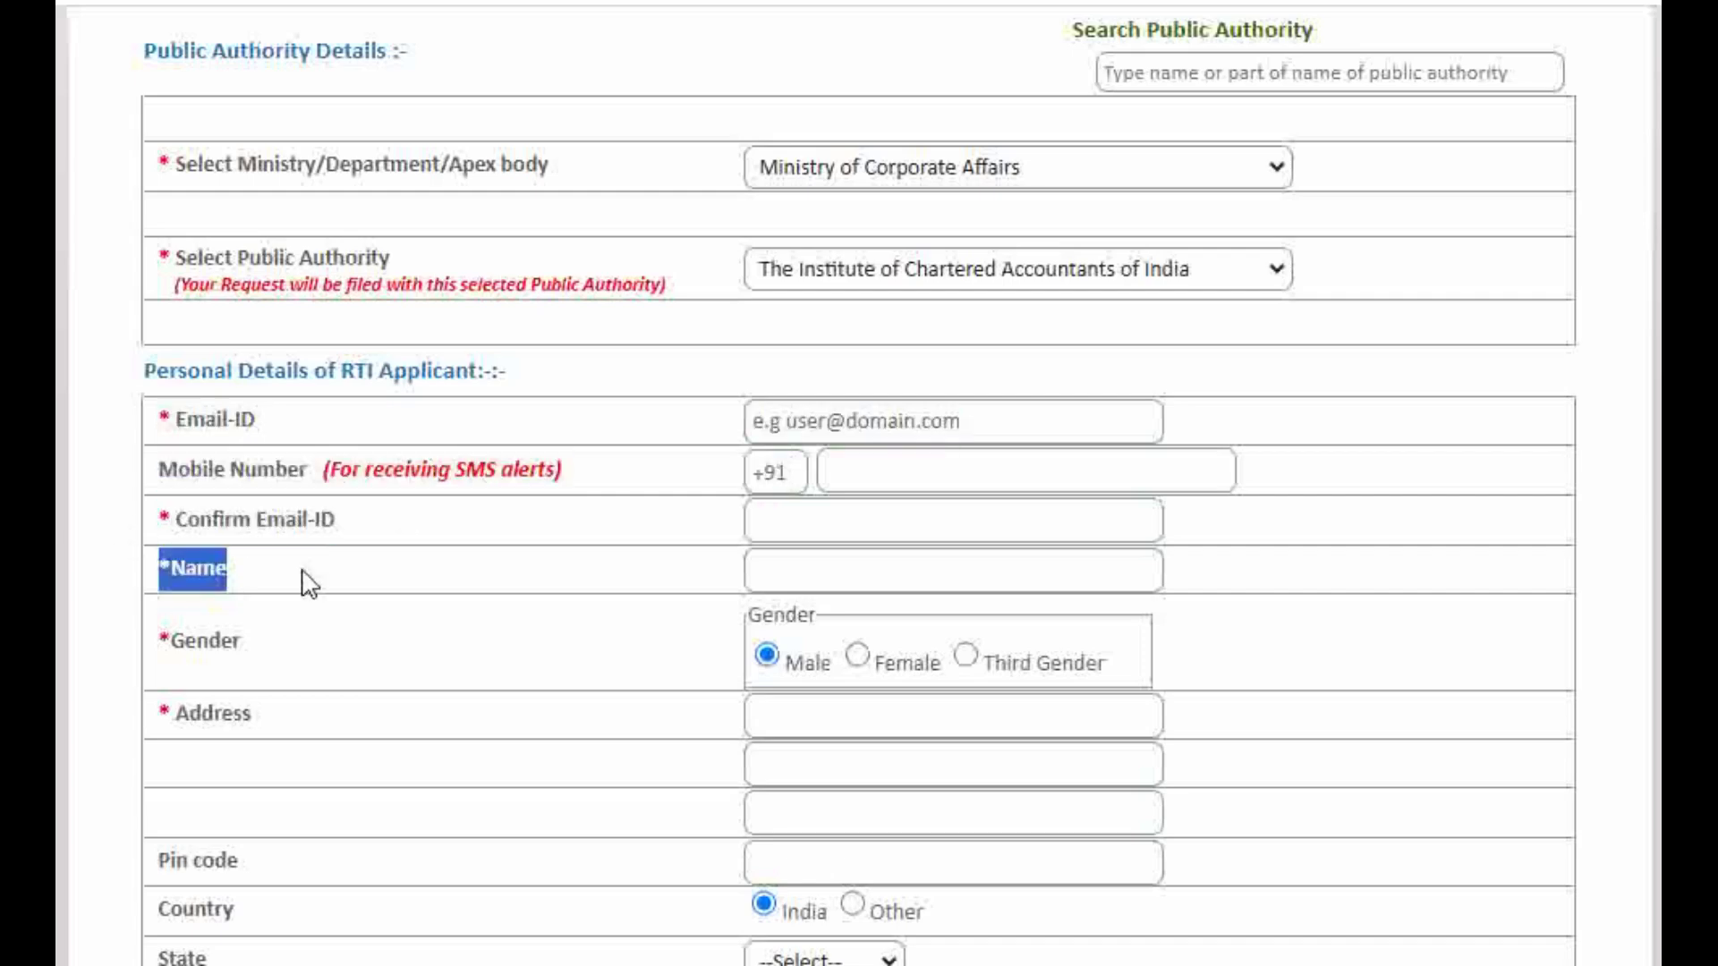
Set the applicant's gender to Female
{"action": "left_click_drag", "start_coordinate": [272, 663], "coordinate": [161, 653]}
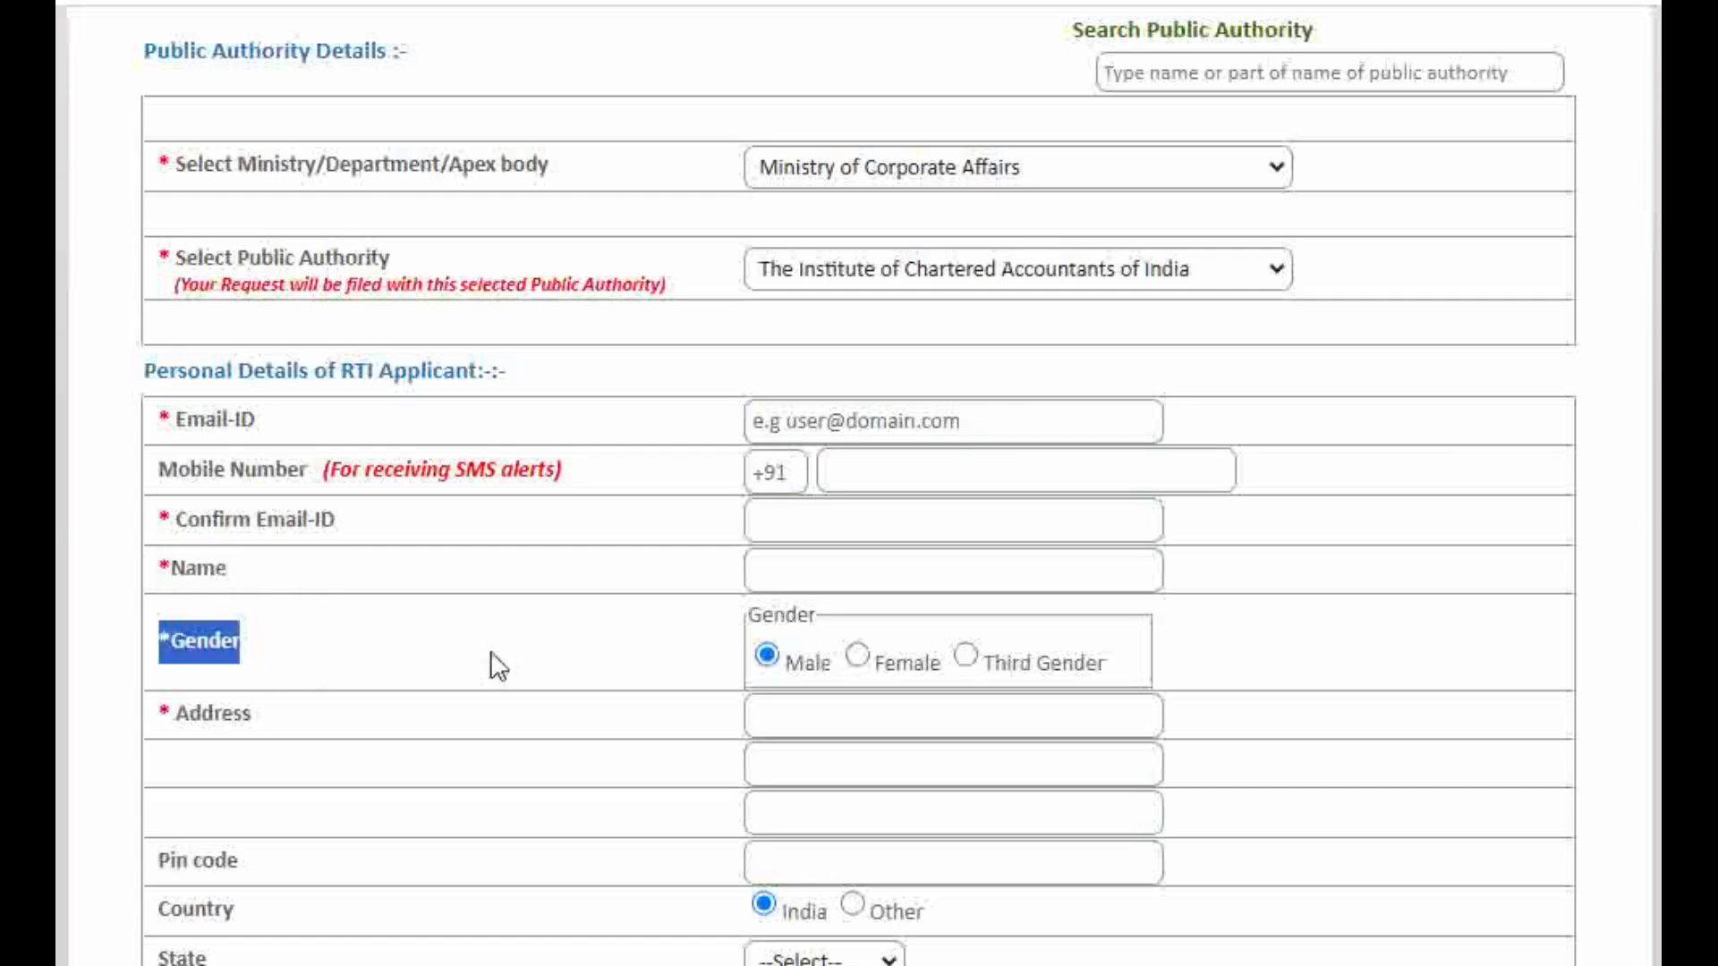
{"action": "left_click", "coordinate": [845, 653]}
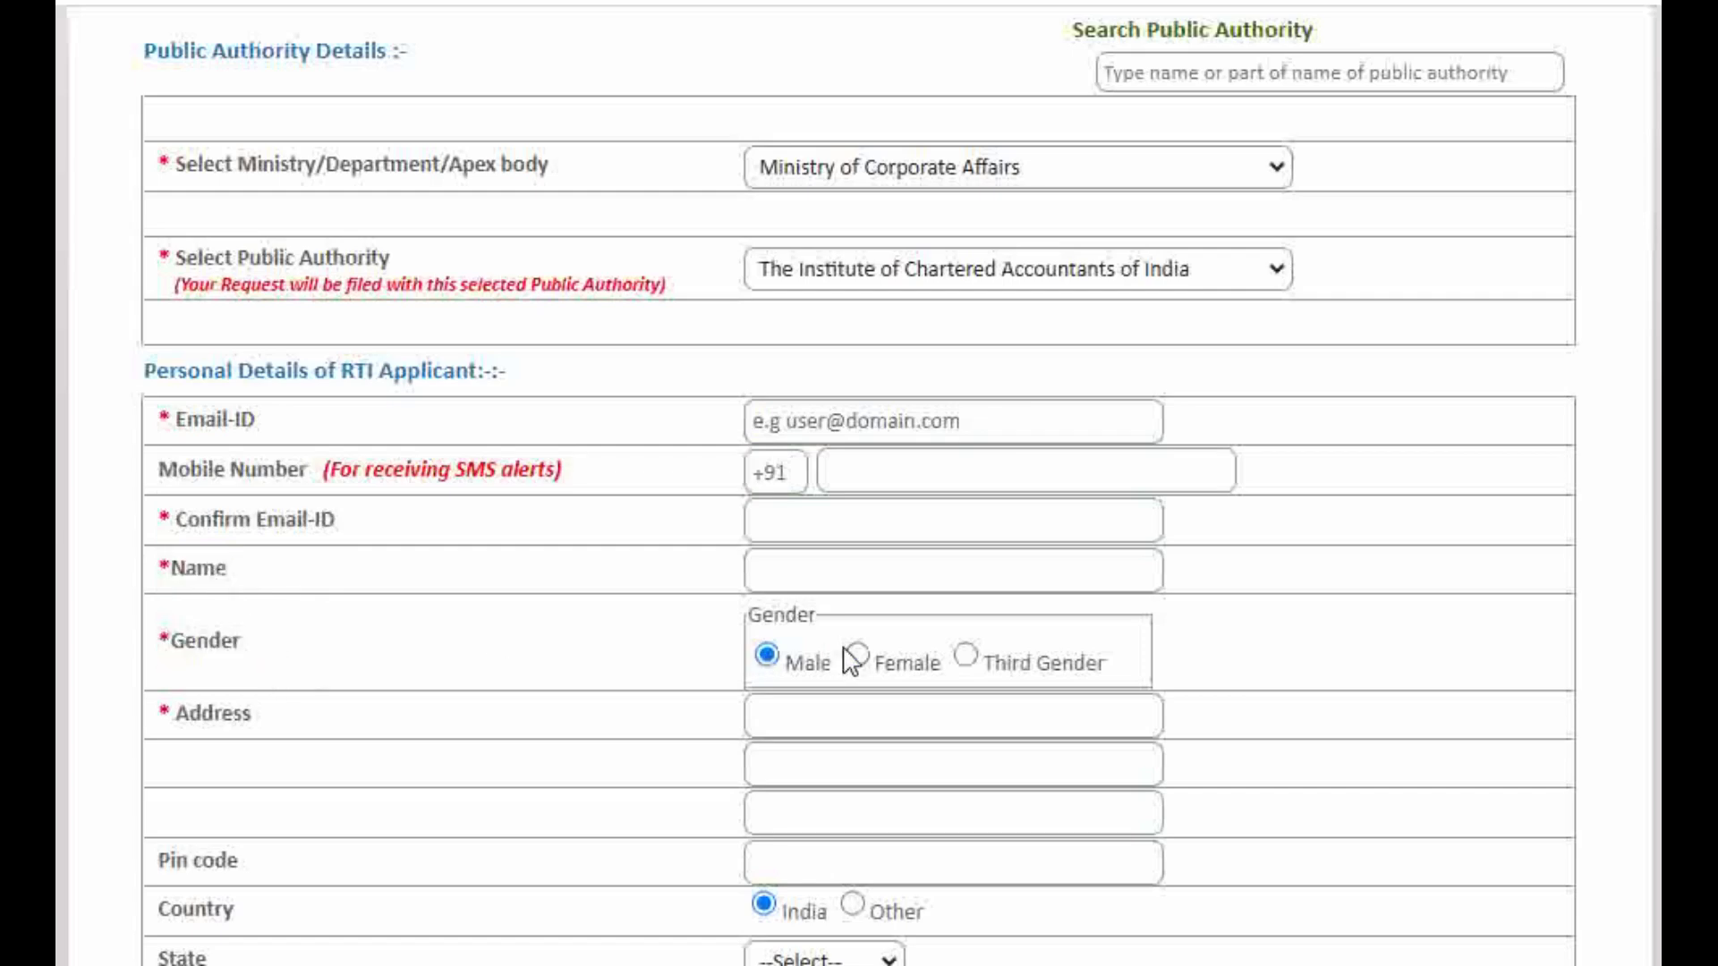
{"action": "left_click", "coordinate": [855, 655]}
Review the address and pin code fields in the applicant's personal details
{"action": "scroll", "coordinate": [1035, 525], "scroll_direction": "down", "scroll_amount": 2}
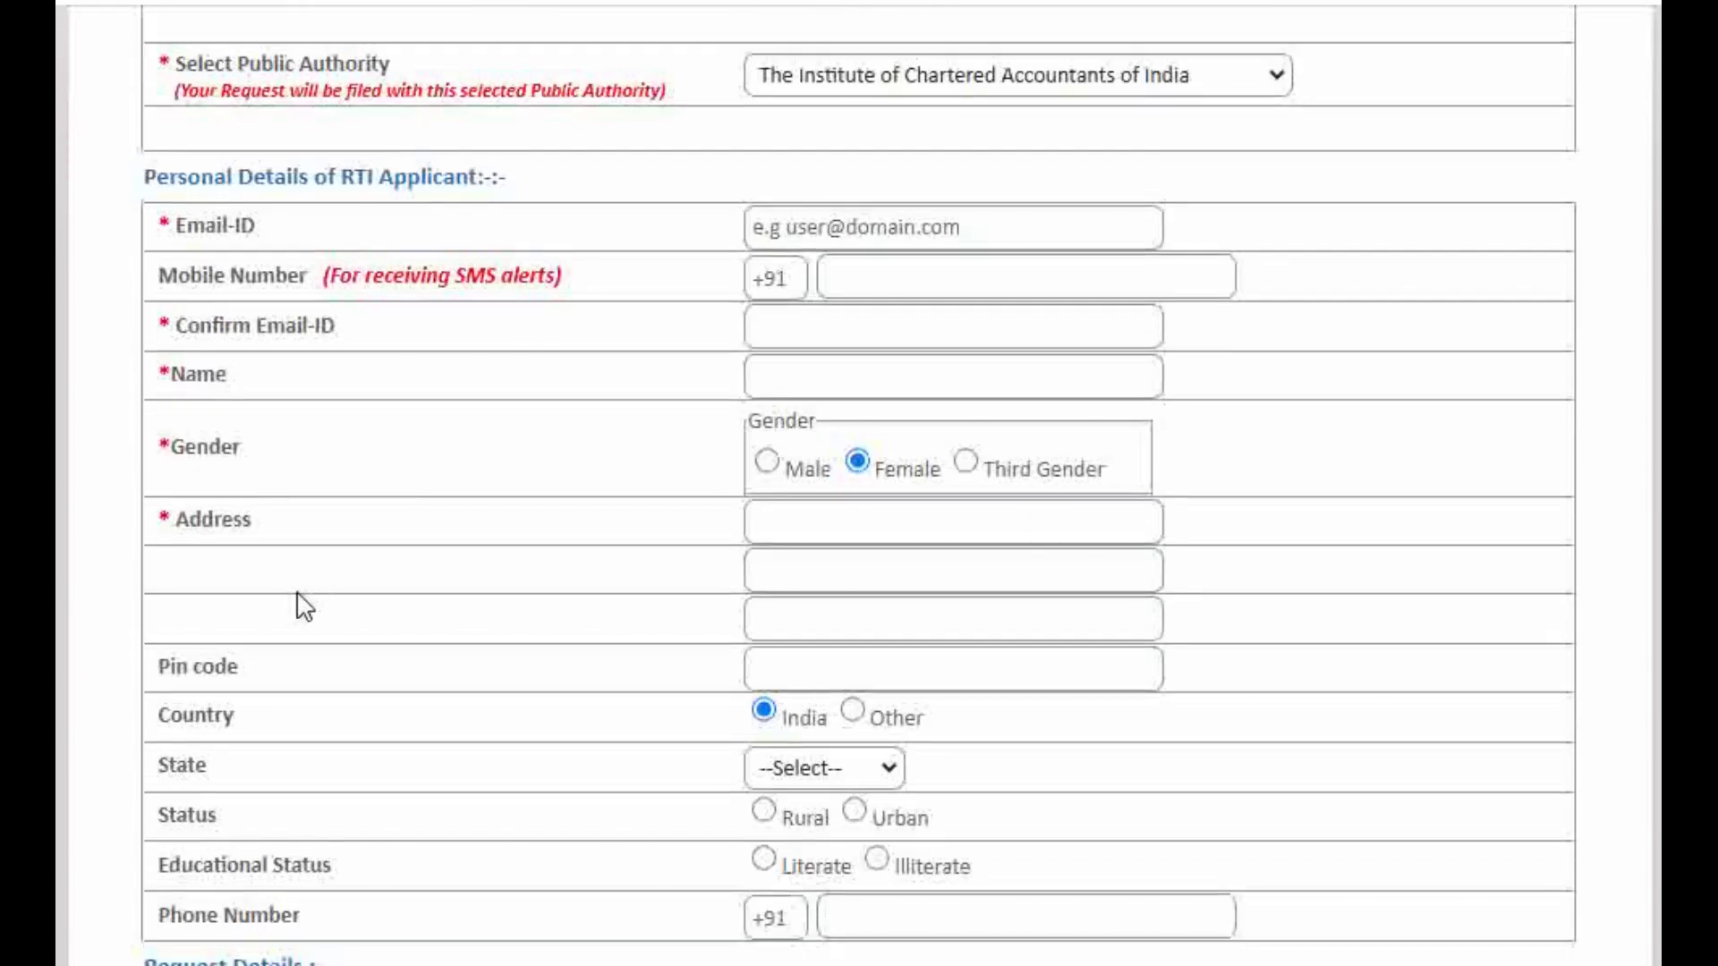
{"action": "left_click_drag", "start_coordinate": [308, 522], "coordinate": [162, 532]}
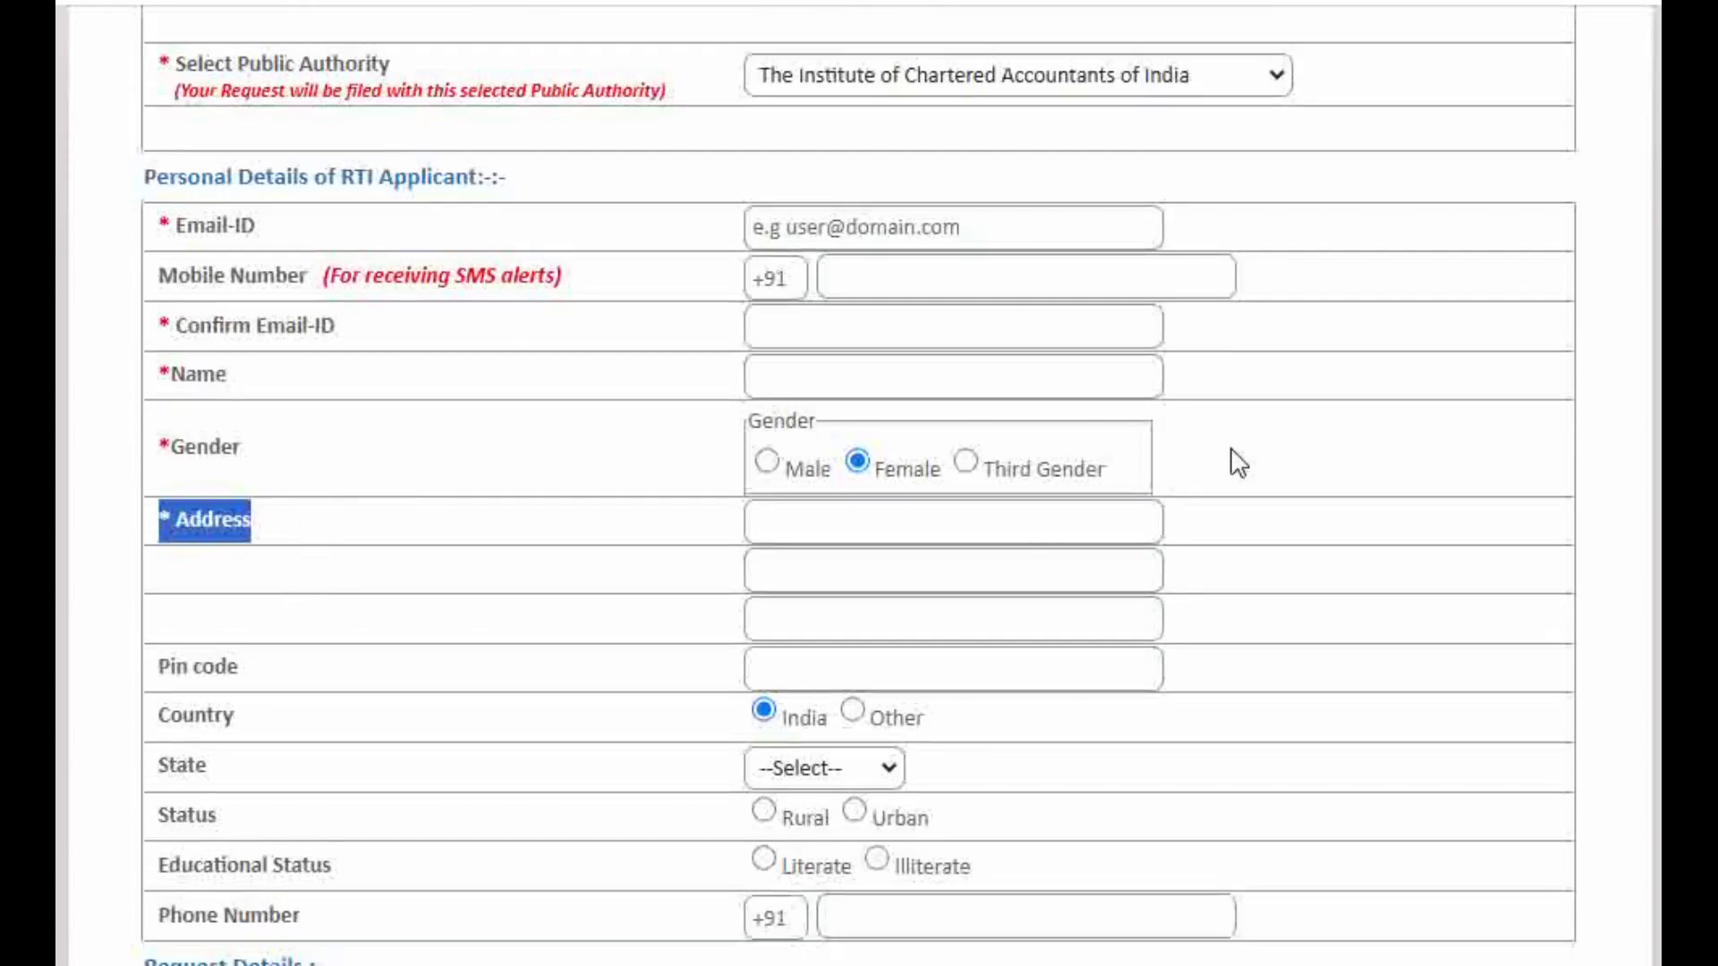
{"action": "scroll", "coordinate": [857, 483], "scroll_direction": "down", "scroll_amount": 2}
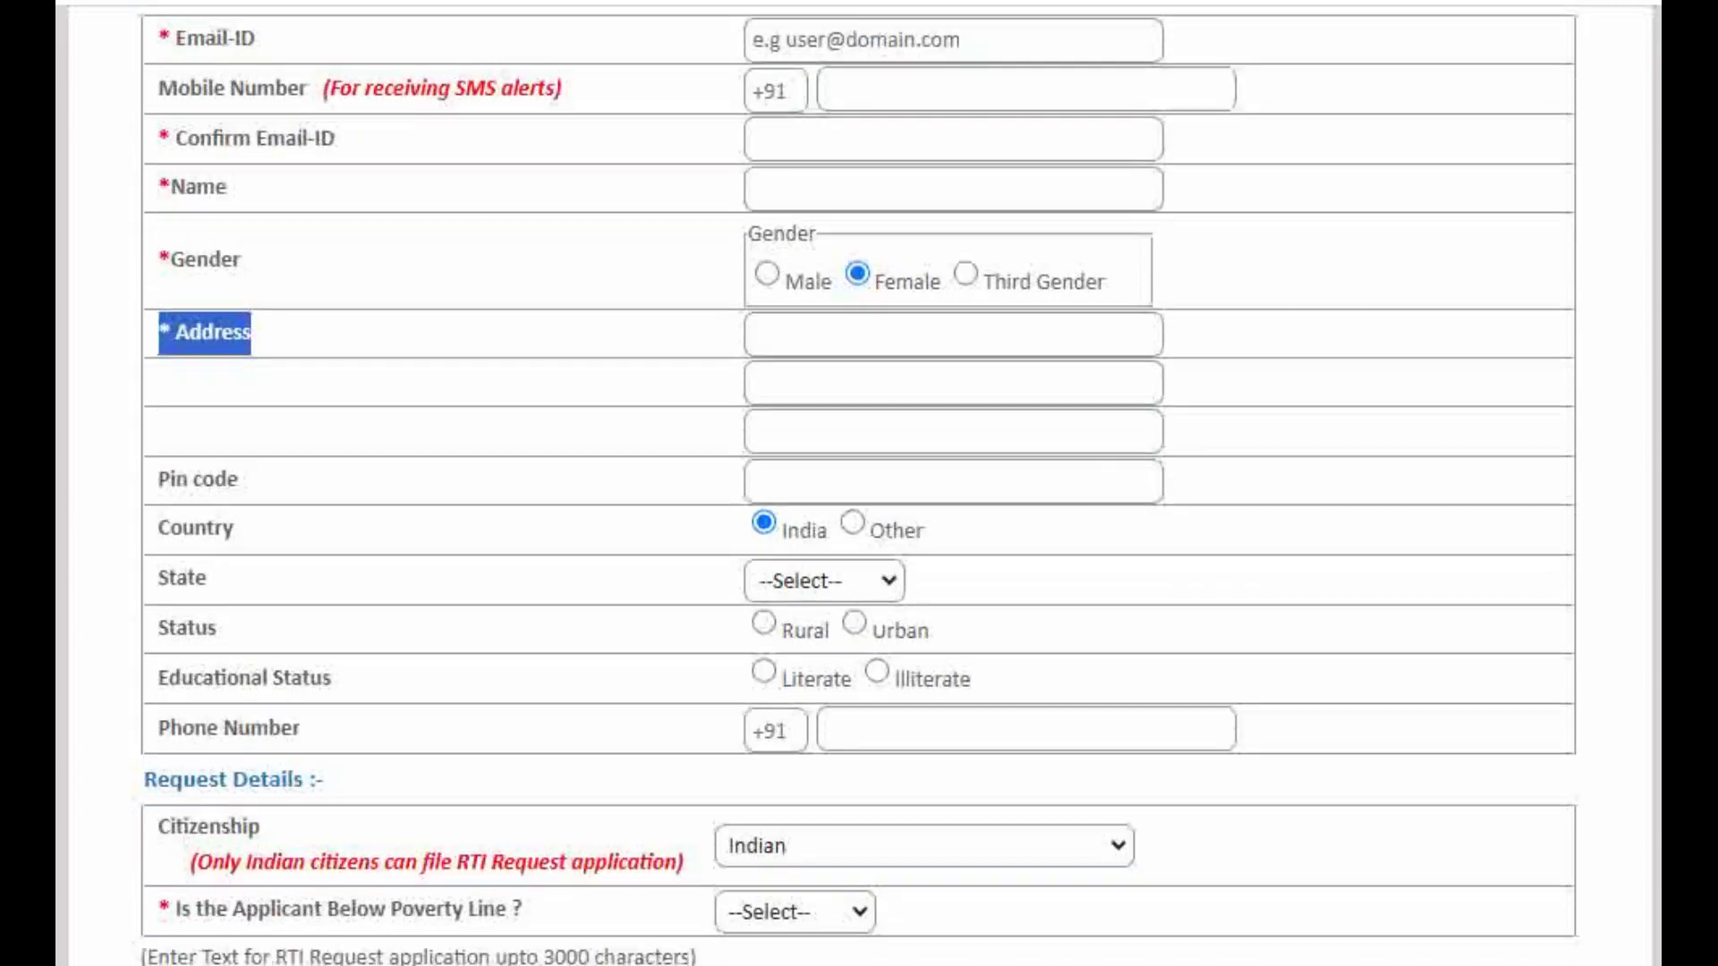
{"action": "left_click", "coordinate": [425, 492]}
{"action": "left_click_drag", "start_coordinate": [425, 492], "coordinate": [158, 483]}
{"action": "left_click", "coordinate": [766, 471]}
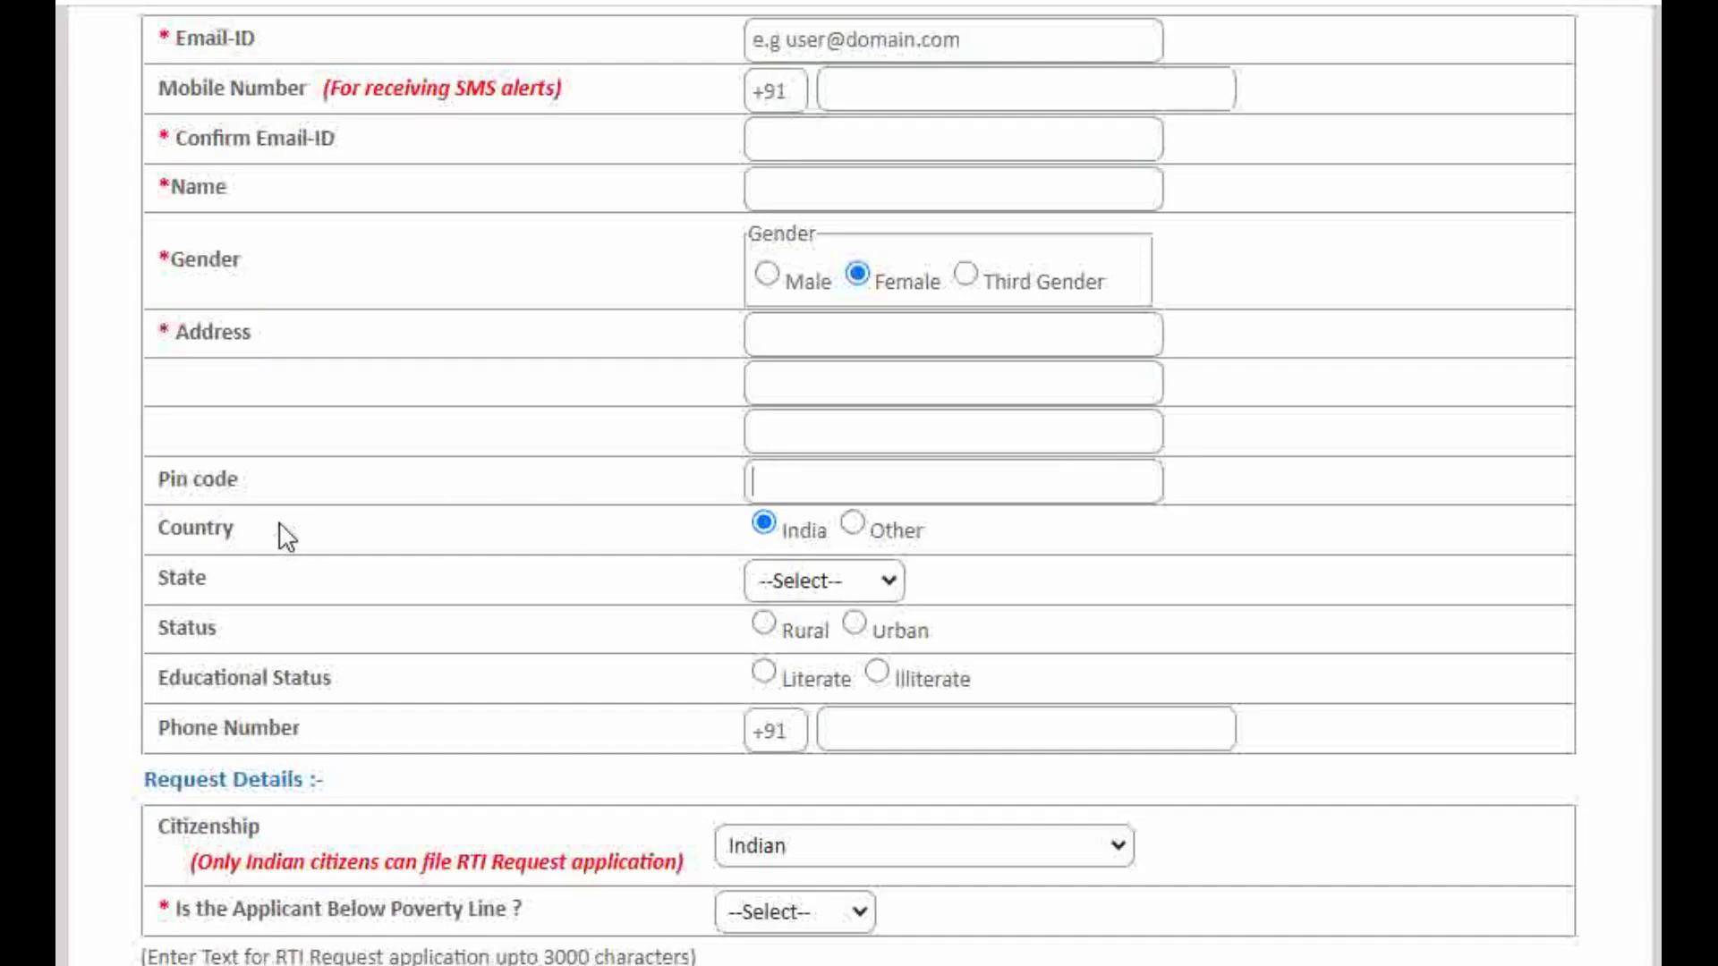
Switch the applicant's country to Other to view the country name field, and return it to India
{"action": "left_click_drag", "start_coordinate": [237, 529], "coordinate": [170, 528]}
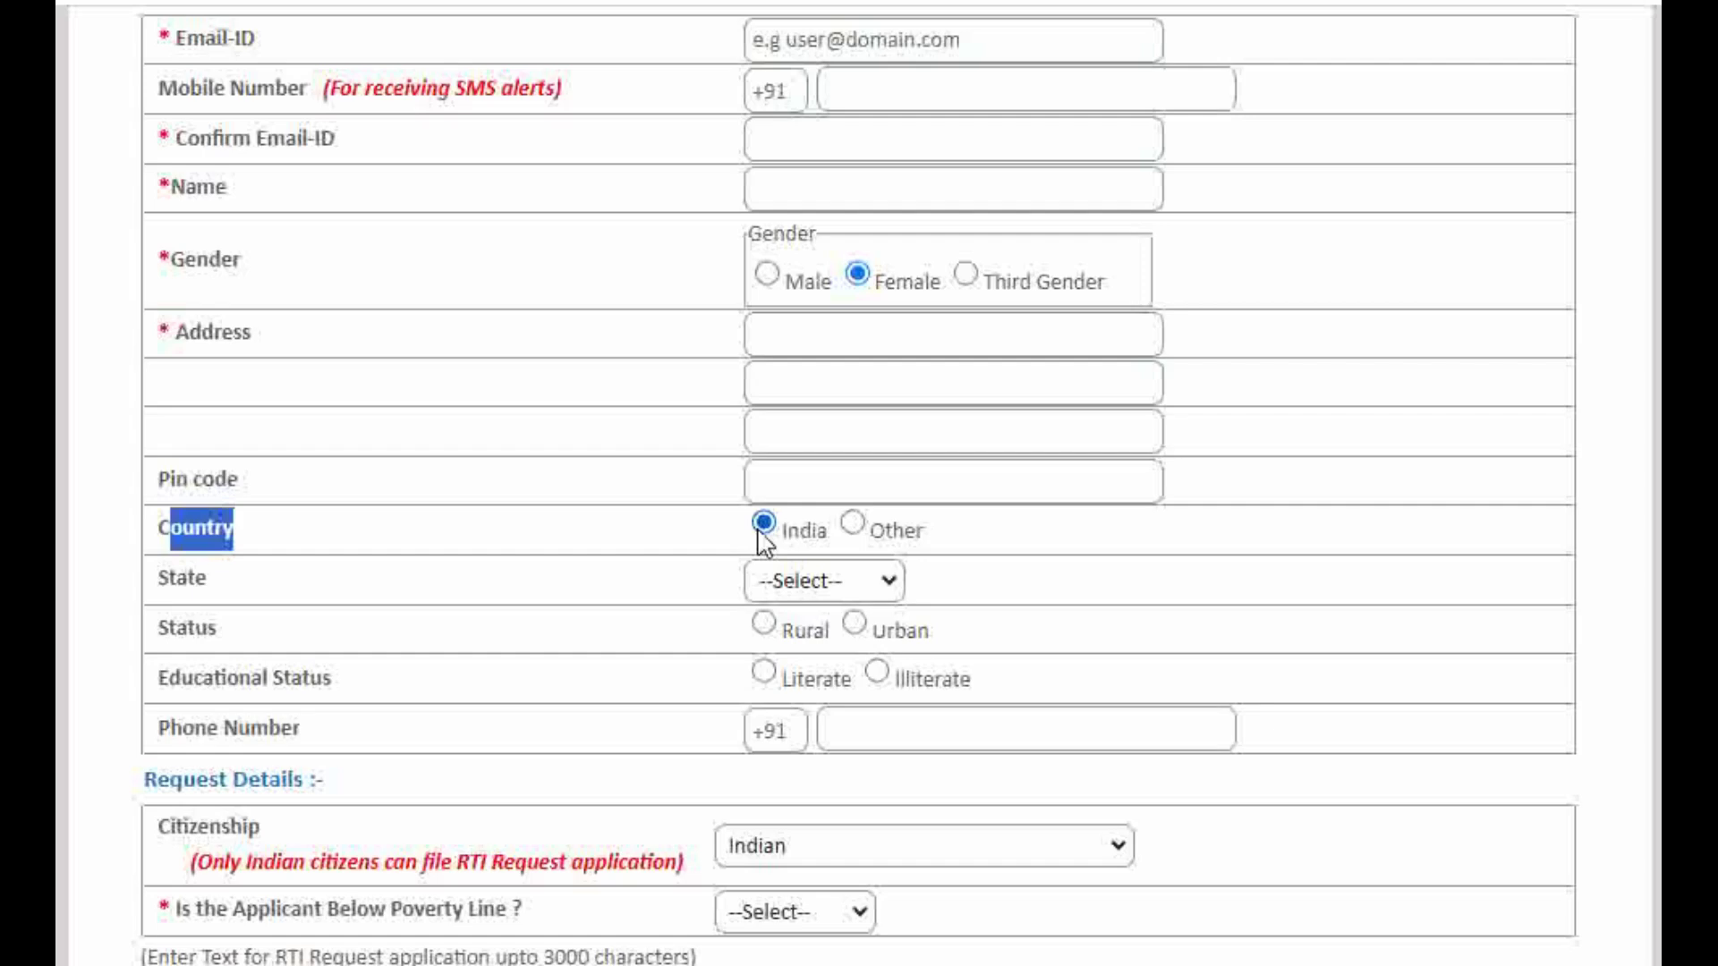
{"action": "left_click", "coordinate": [851, 524]}
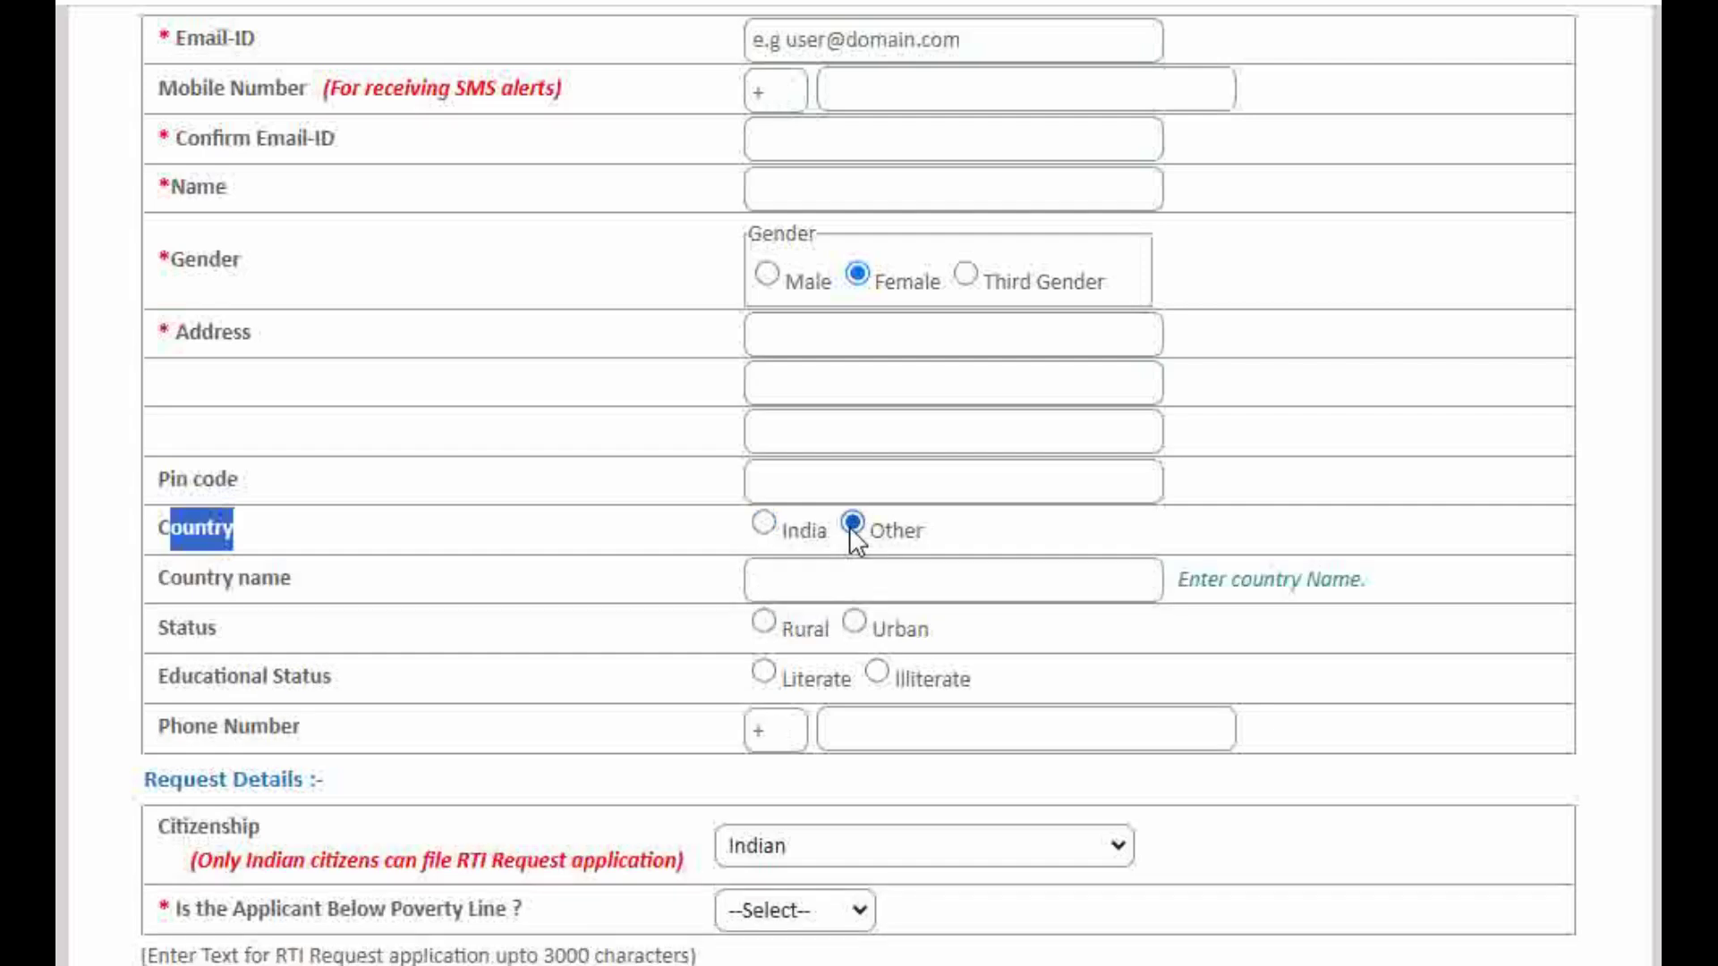
{"action": "left_click", "coordinate": [783, 577]}
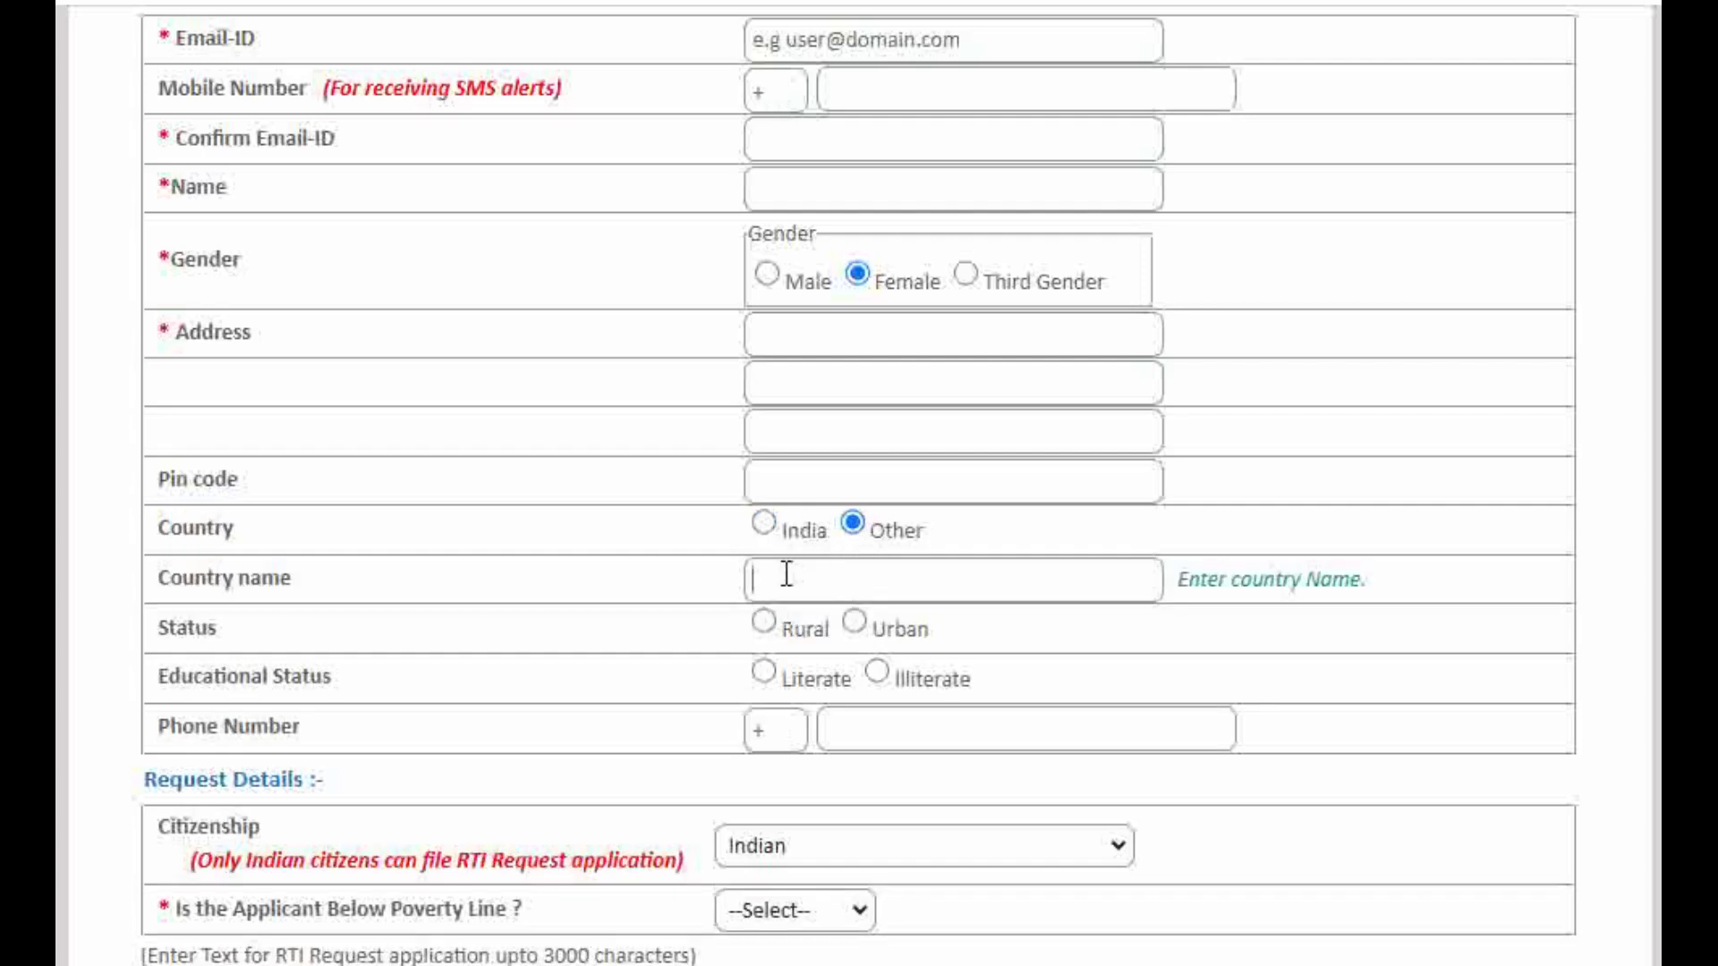
{"action": "left_click", "coordinate": [763, 528]}
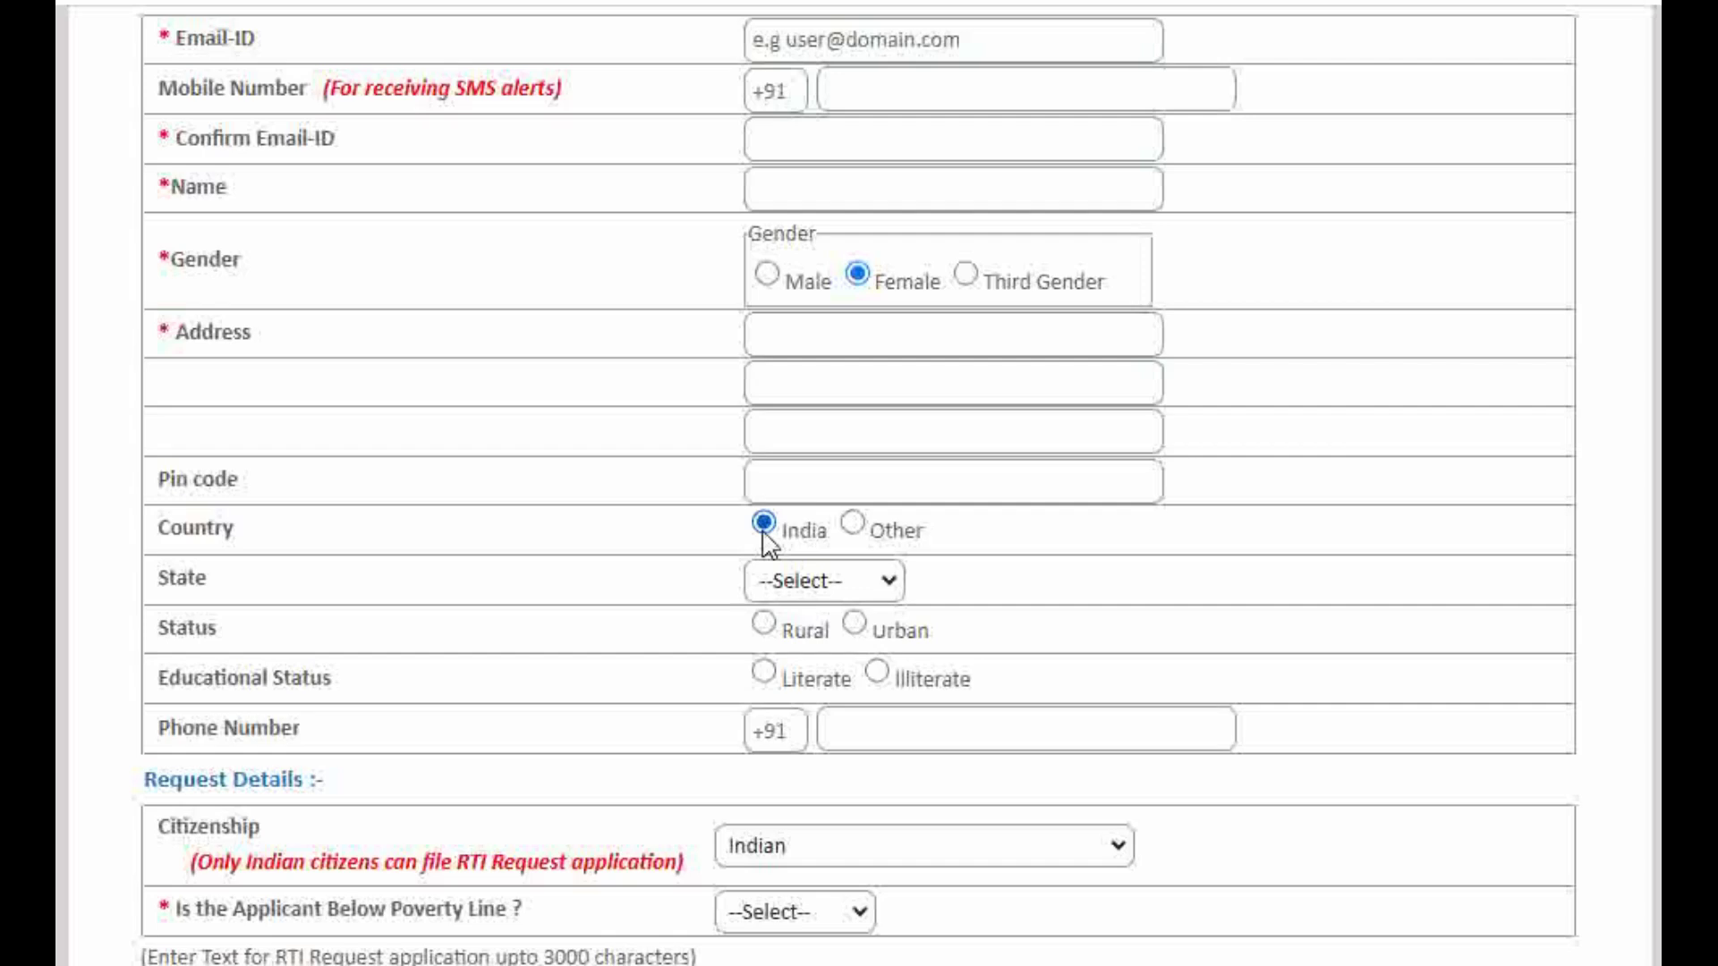
Set the applicant's state to Maharashtra in the personal details
{"action": "left_click", "coordinate": [811, 589]}
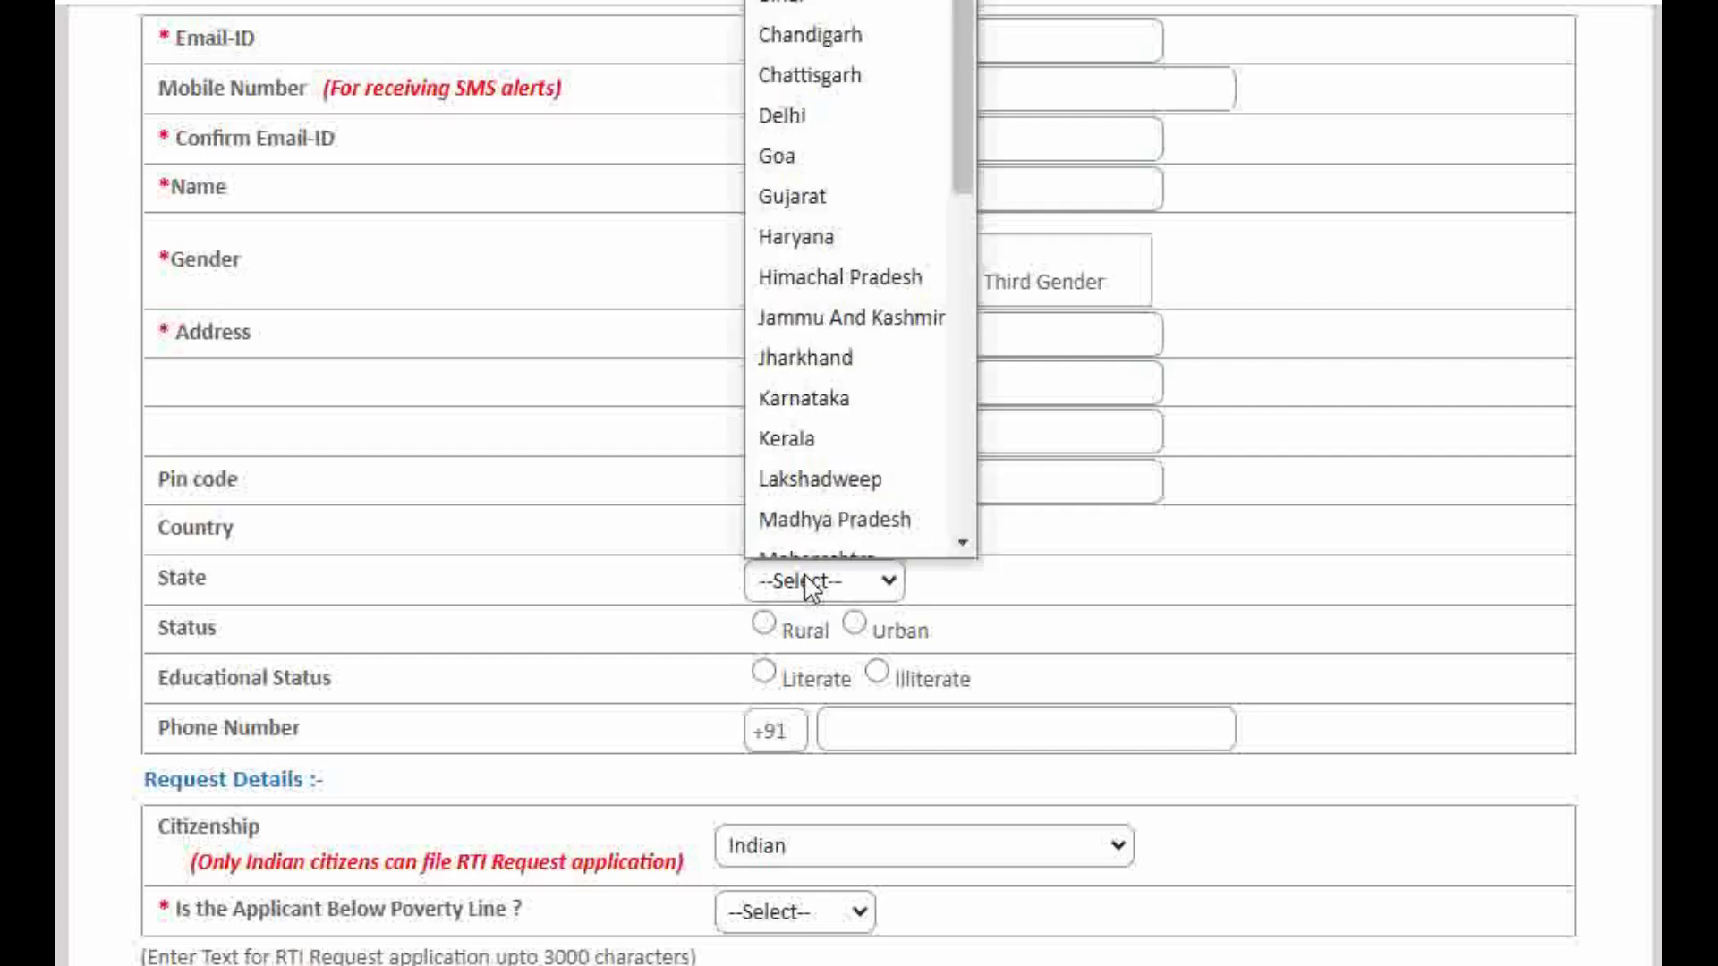
{"action": "key", "text": "Down"}
{"action": "key", "text": "Down"}
{"action": "key", "text": "Down"}
{"action": "key", "text": "Down"}
{"action": "key", "text": "Down"}
{"action": "key", "text": "Down"}
{"action": "key", "text": "Down"}
{"action": "key", "text": "Down"}
{"action": "key", "text": "Down"}
{"action": "key", "text": "Down"}
{"action": "key", "text": "Down"}
{"action": "key", "text": "Down"}
{"action": "key", "text": "Down"}
{"action": "key", "text": "Down"}
{"action": "key", "text": "Down"}
{"action": "key", "text": "Down"}
{"action": "key", "text": "Down"}
{"action": "key", "text": "Down"}
{"action": "key", "text": "Down"}
{"action": "key", "text": "Down"}
{"action": "key", "text": "Down"}
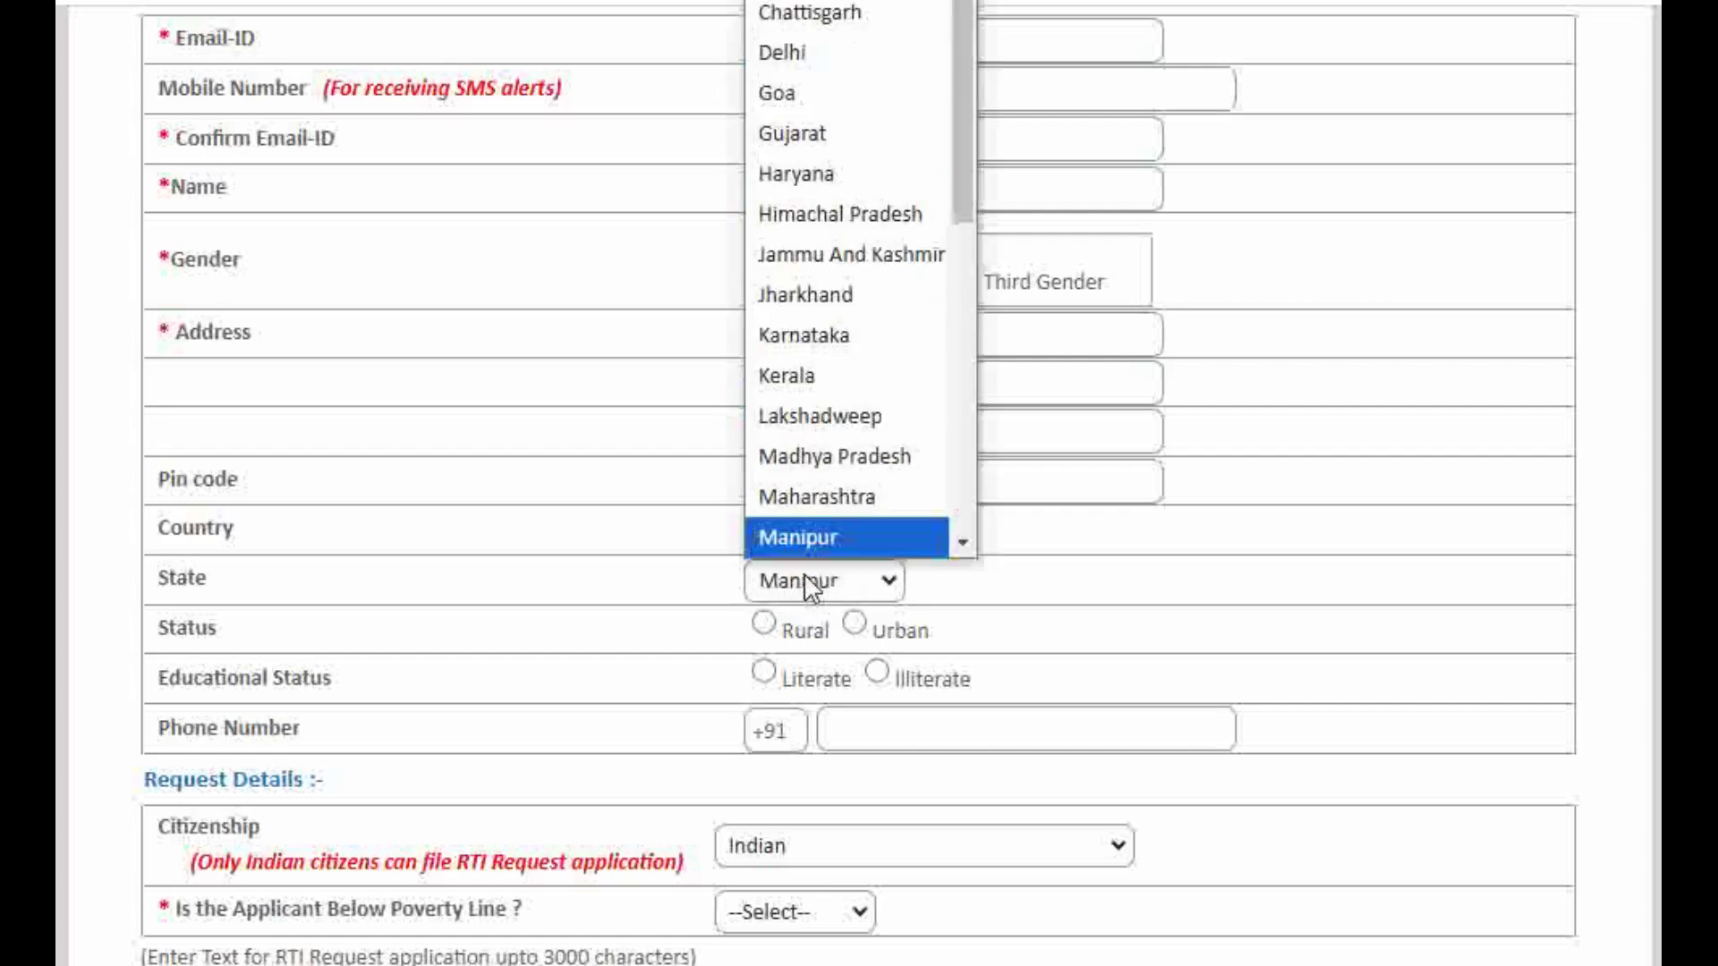
{"action": "key", "text": "Down"}
{"action": "key", "text": "Down"}
{"action": "key", "text": "Down"}
{"action": "key", "text": "Up"}
{"action": "key", "text": "Up"}
{"action": "key", "text": "Up"}
{"action": "key", "text": "Up"}
{"action": "key", "text": "Up"}
{"action": "key", "text": "Up"}
{"action": "key", "text": "Up"}
{"action": "key", "text": "Up"}
{"action": "key", "text": "Up"}
{"action": "key", "text": "Up"}
{"action": "key", "text": "Up"}
{"action": "key", "text": "Up"}
{"action": "key", "text": "Up"}
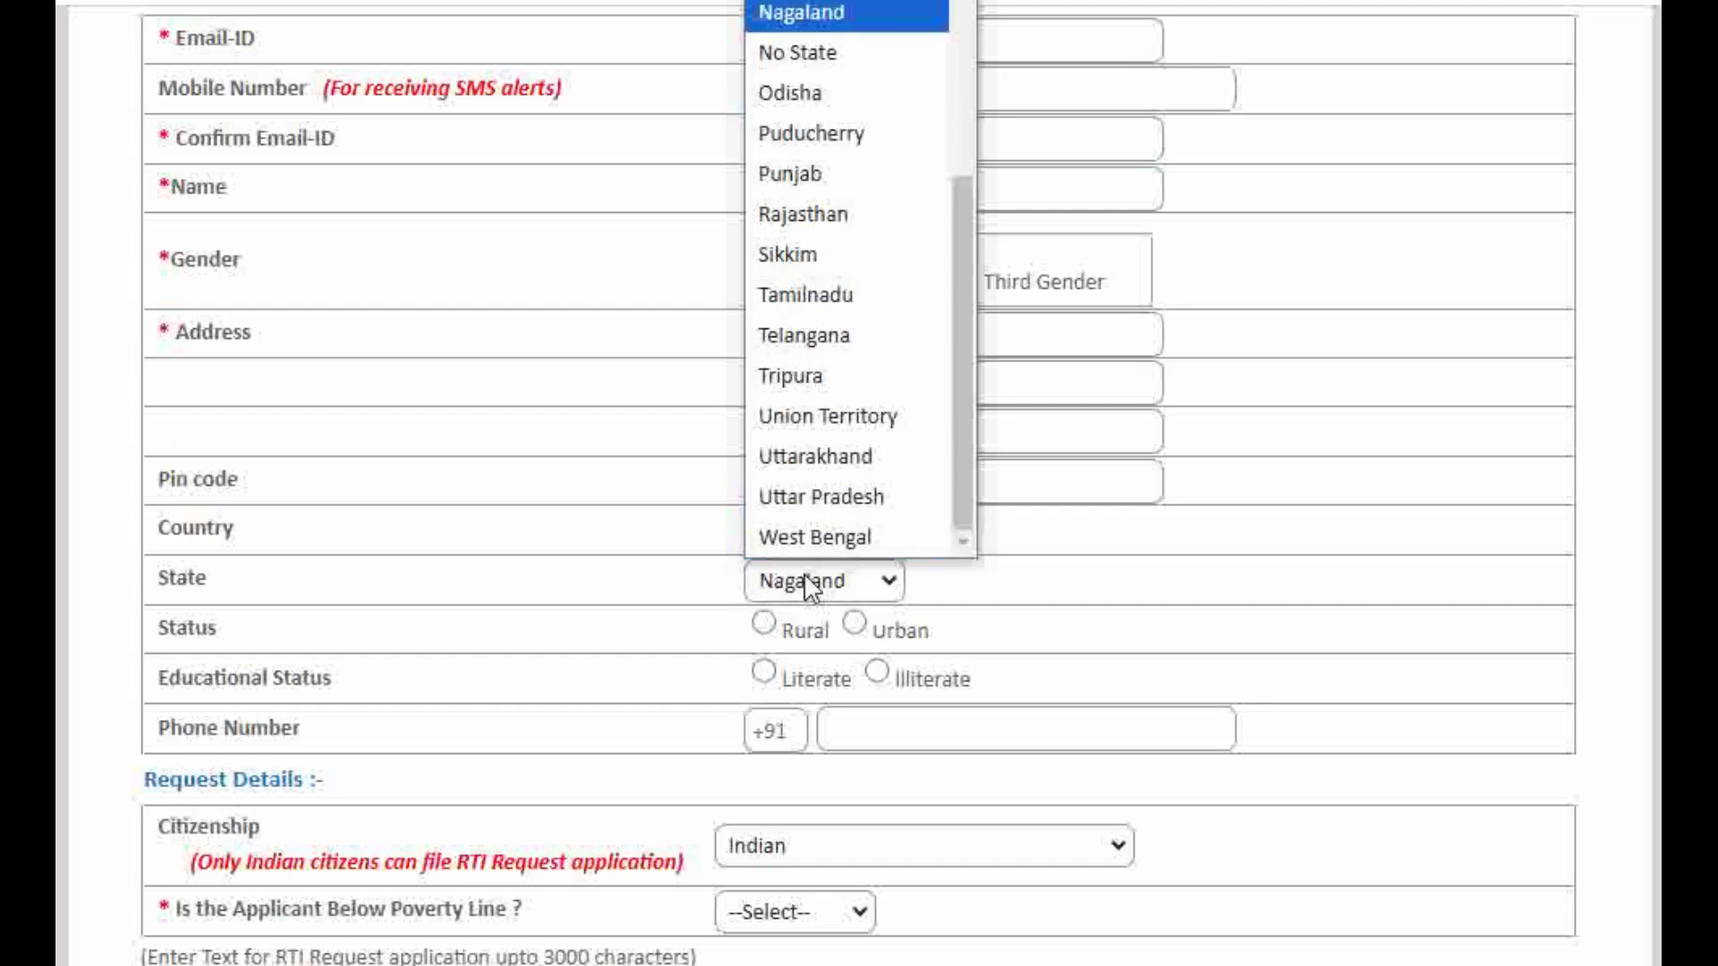
{"action": "key", "text": "Up"}
{"action": "key", "text": "Down"}
{"action": "key", "text": "Down"}
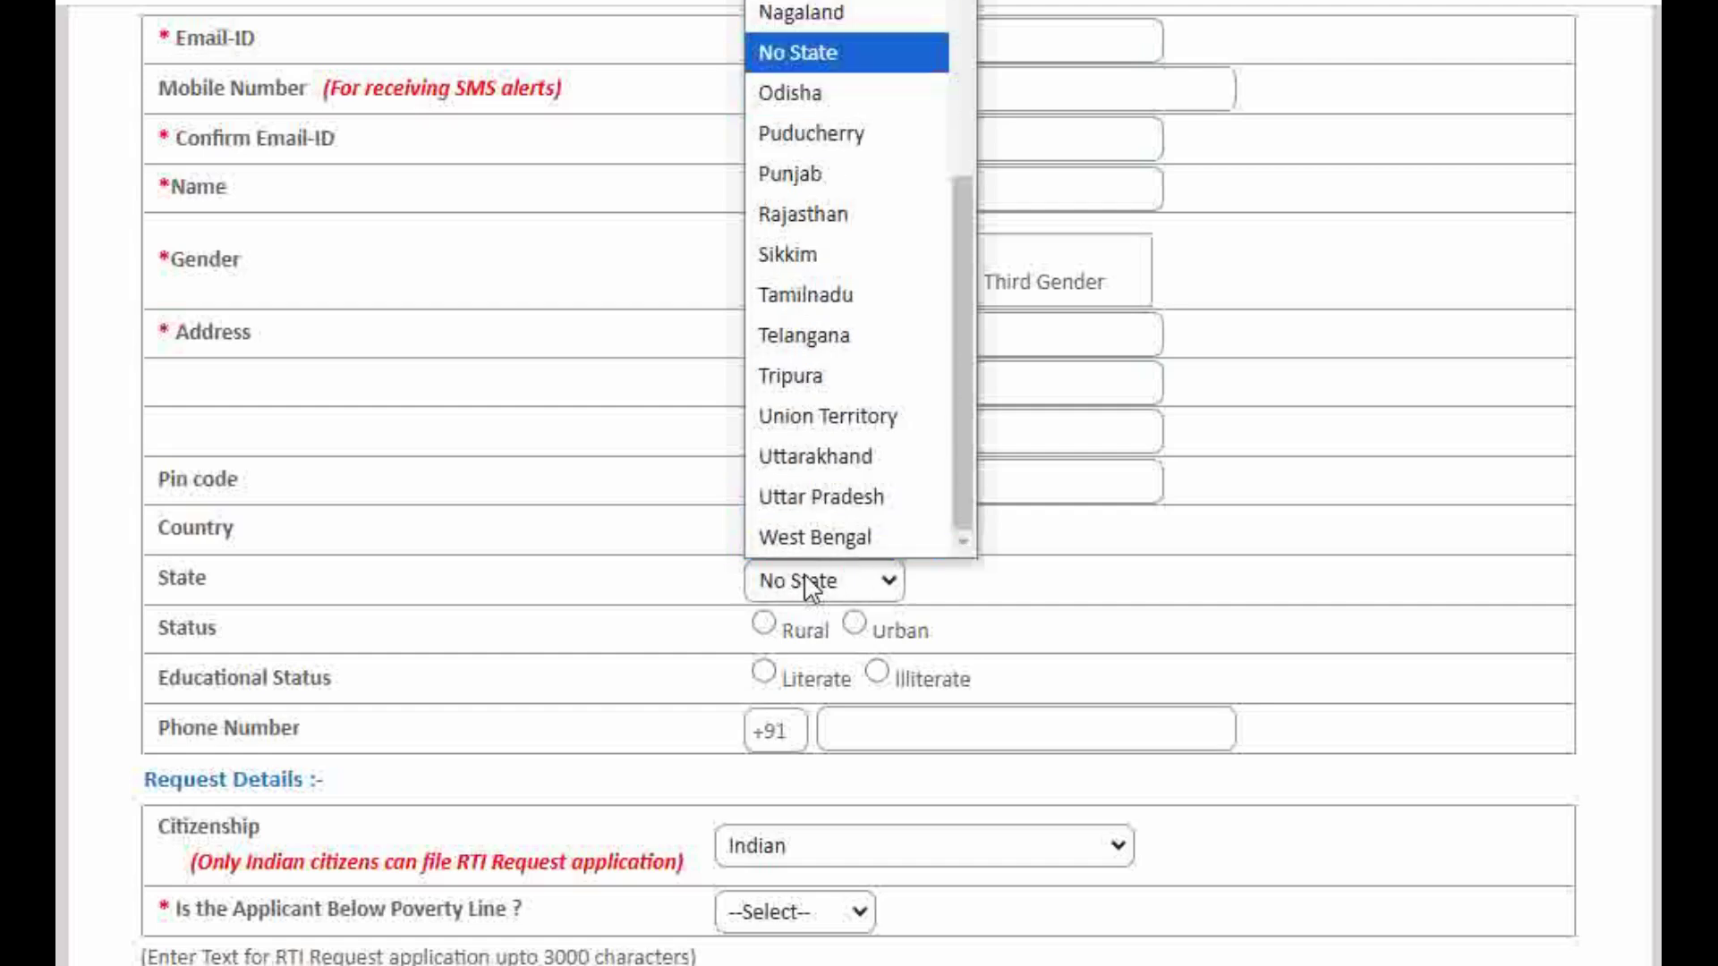
{"action": "key", "text": "Up"}
{"action": "key", "text": "Up"}
{"action": "key", "text": "Up"}
{"action": "key", "text": "Up"}
{"action": "key", "text": "Up"}
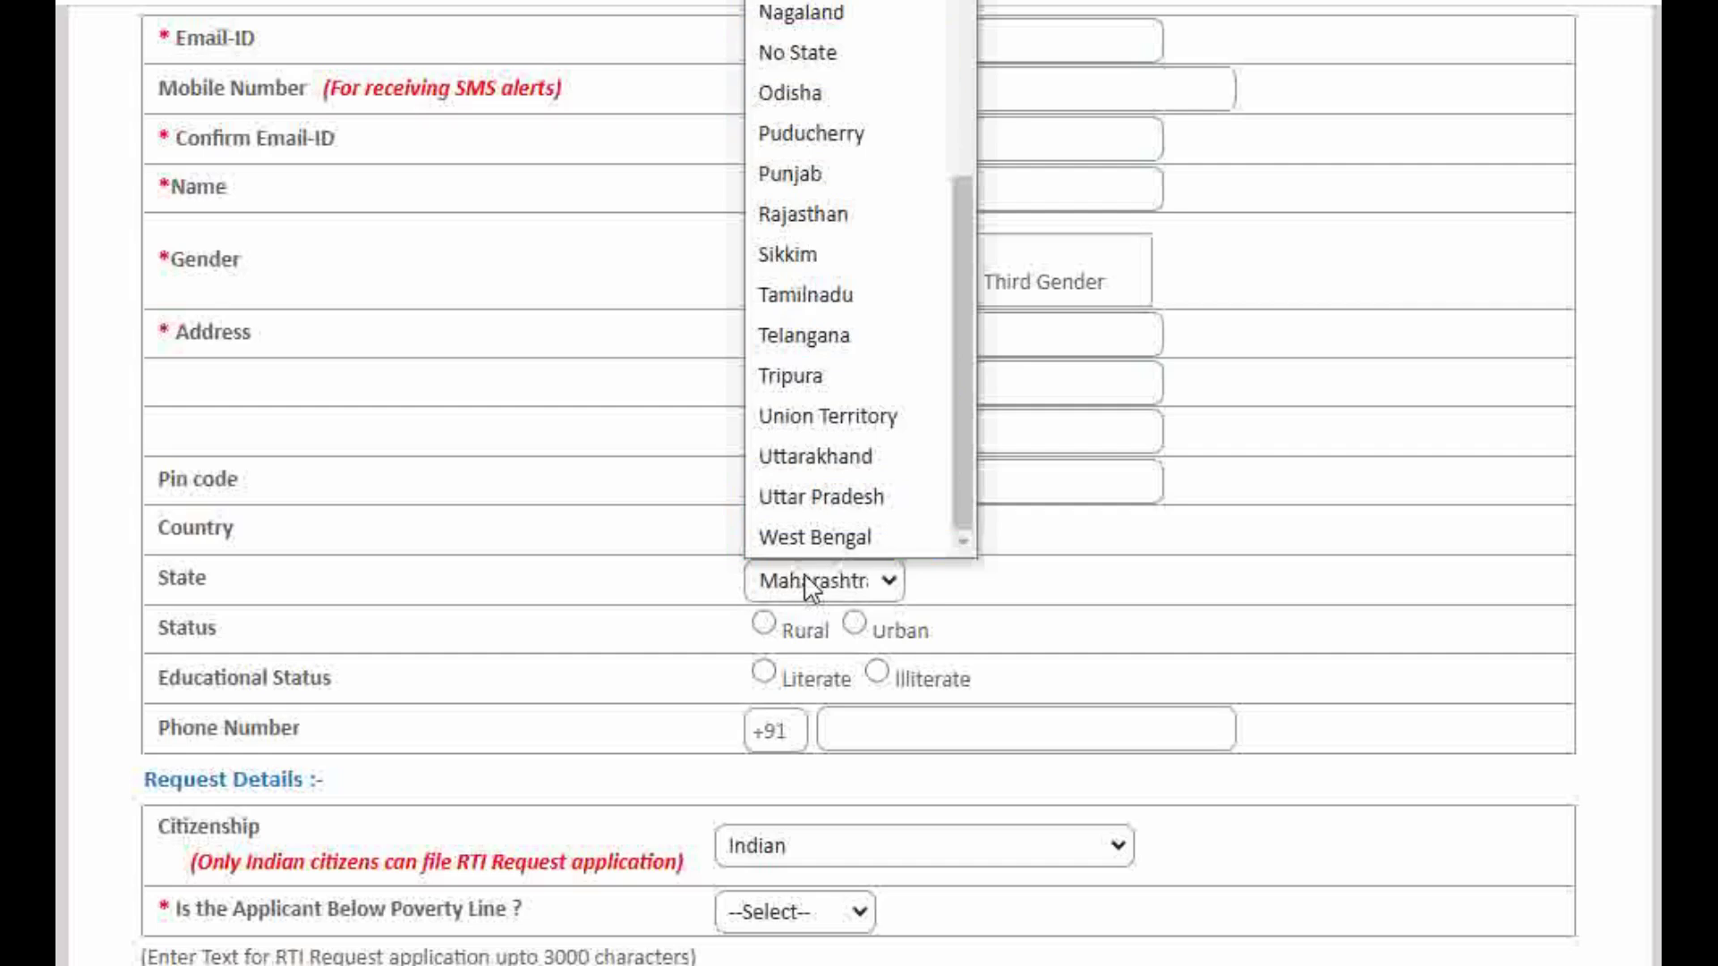
{"action": "key", "text": "Return"}
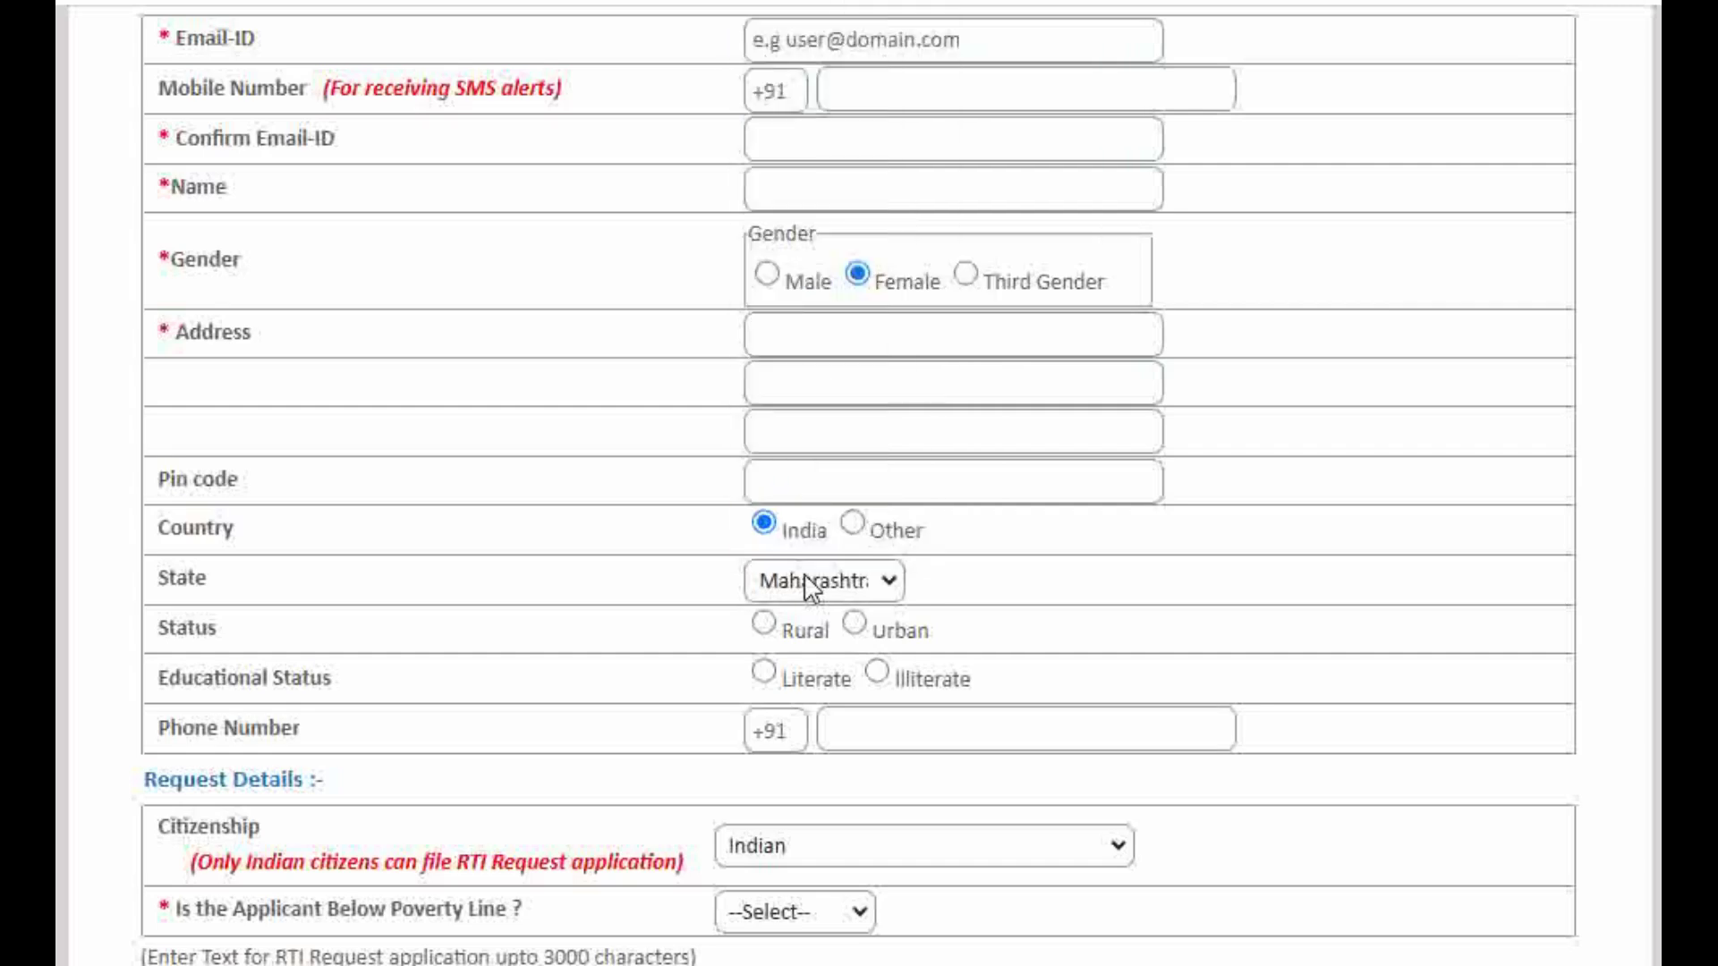
{"action": "left_click", "coordinate": [804, 579]}
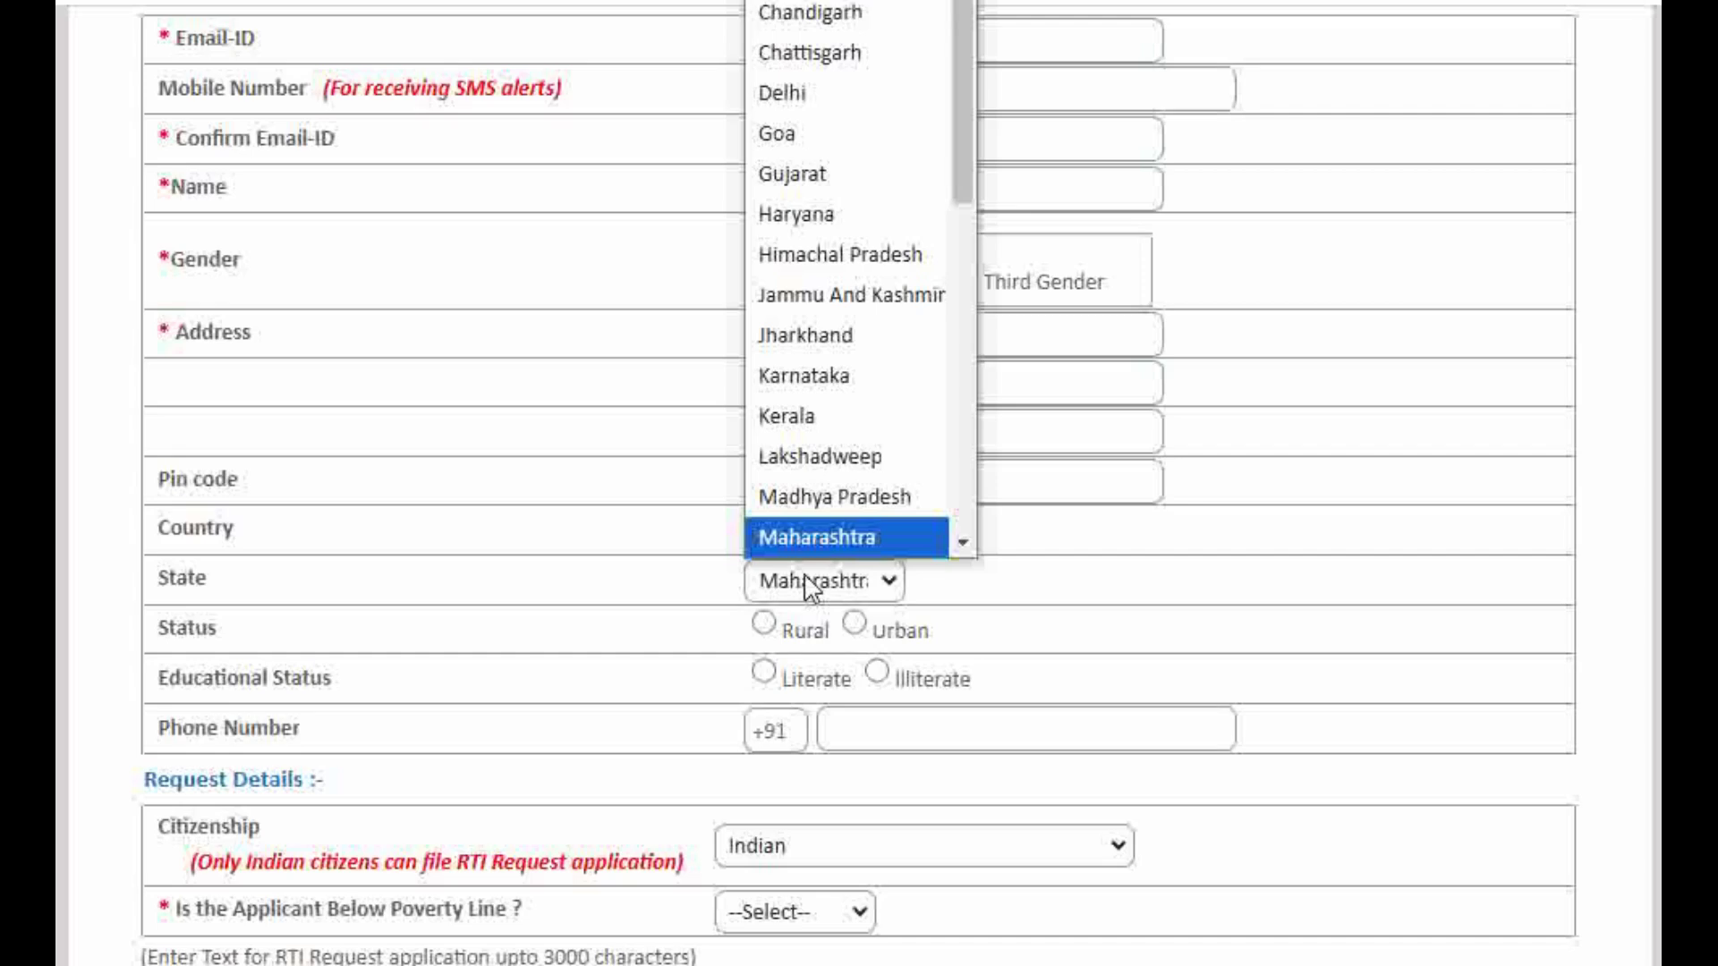
{"action": "left_click", "coordinate": [823, 538]}
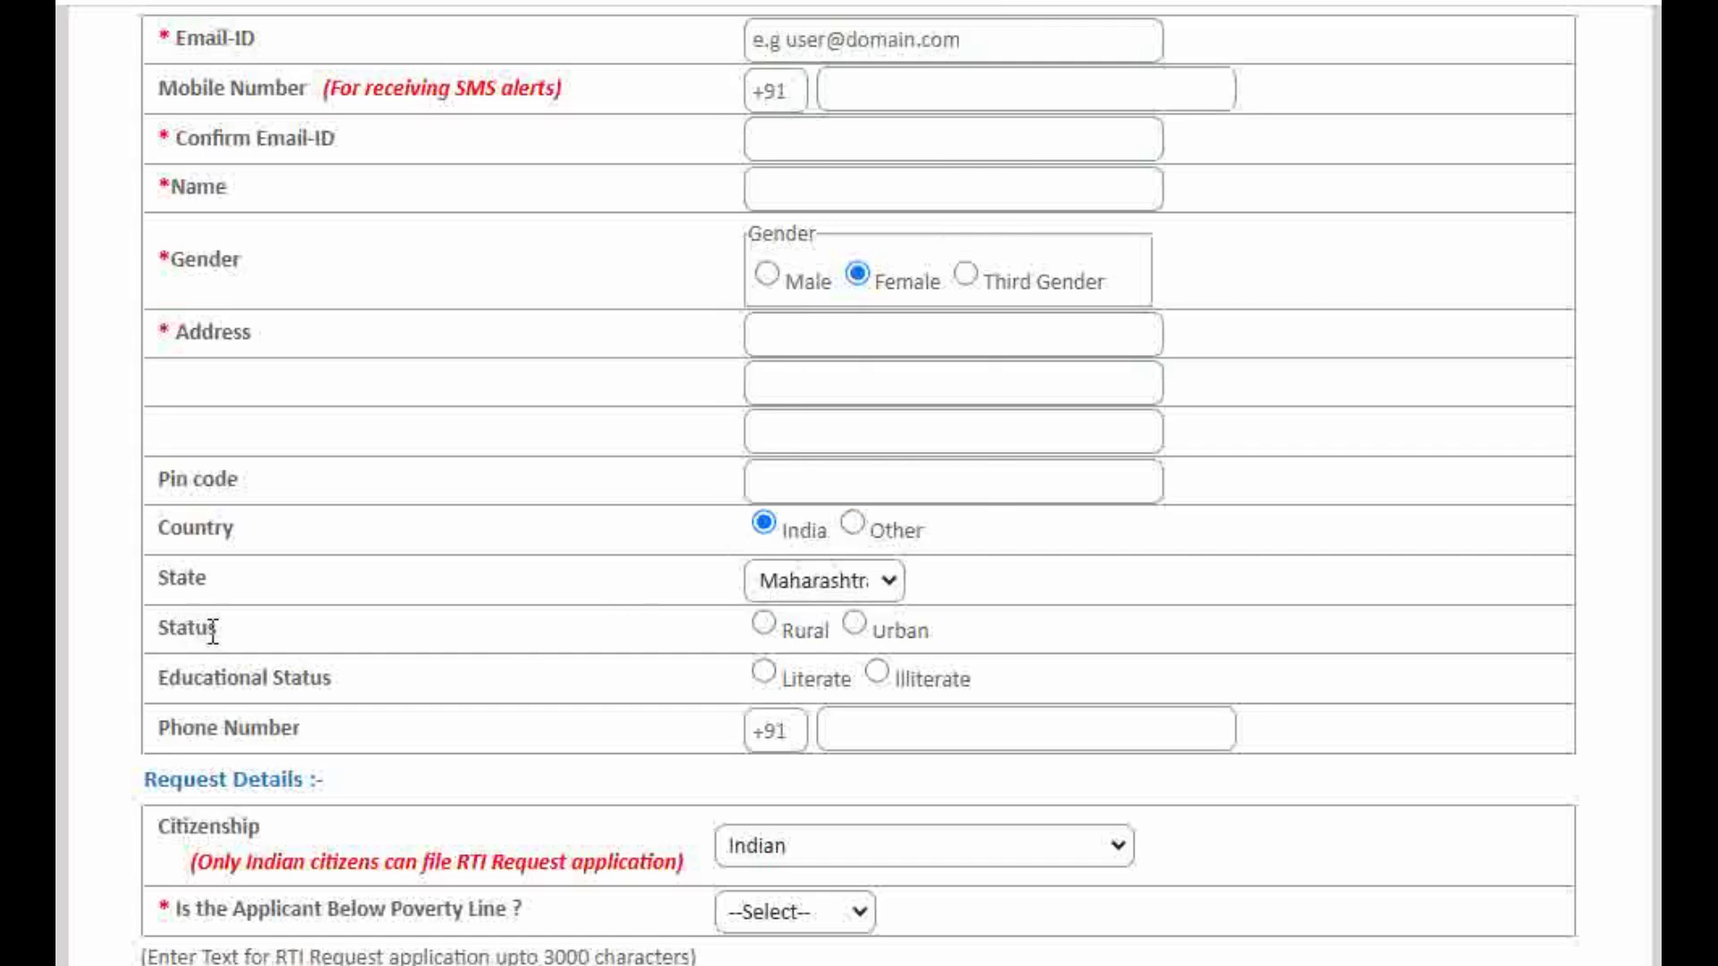
Compare the Rural and Urban options and set the applicant's status to Urban
{"action": "left_click_drag", "start_coordinate": [213, 629], "coordinate": [146, 651]}
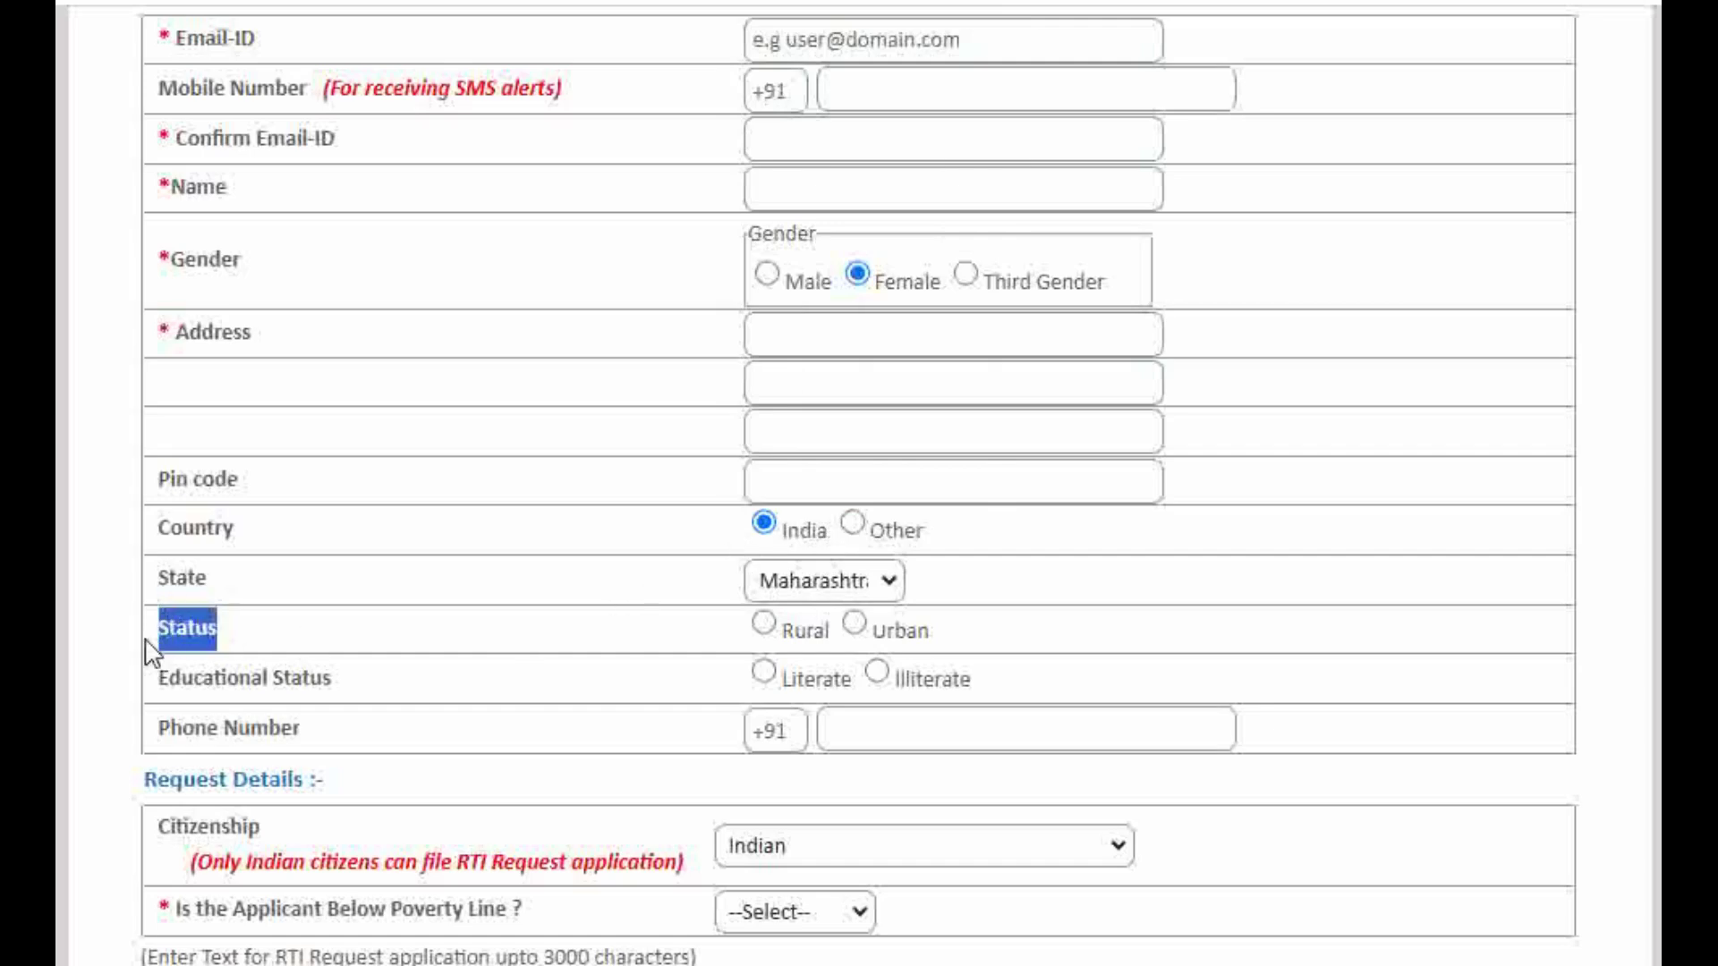
{"action": "left_click", "coordinate": [765, 625]}
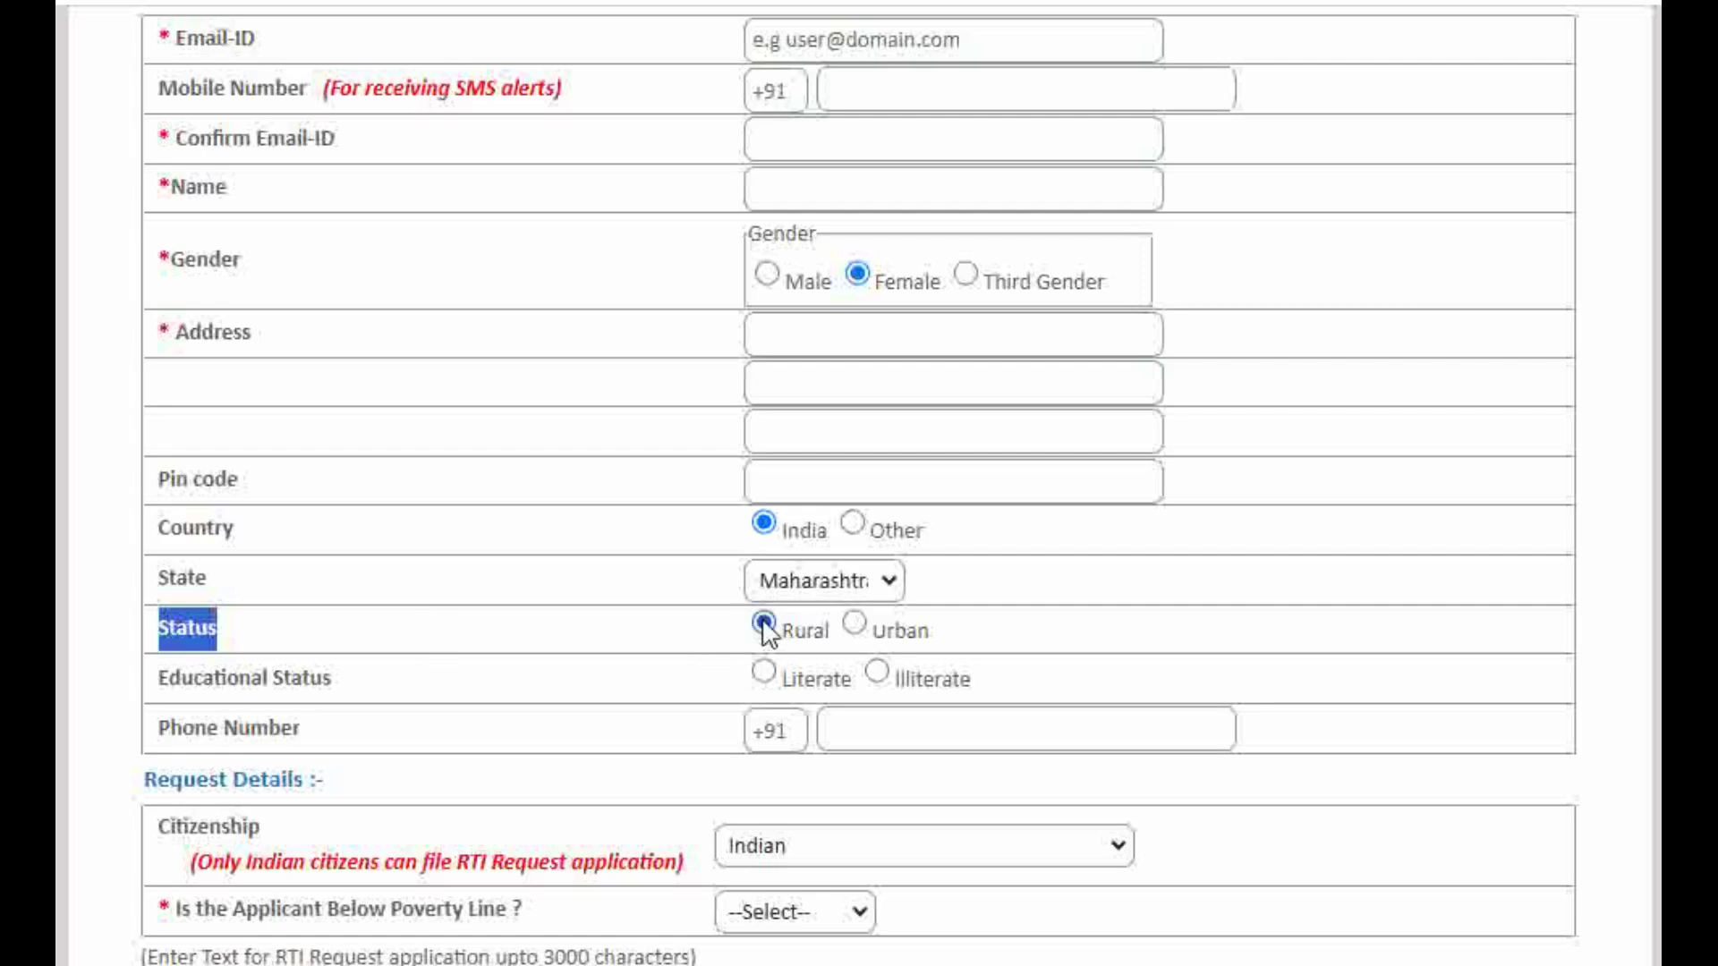
{"action": "left_click", "coordinate": [862, 626]}
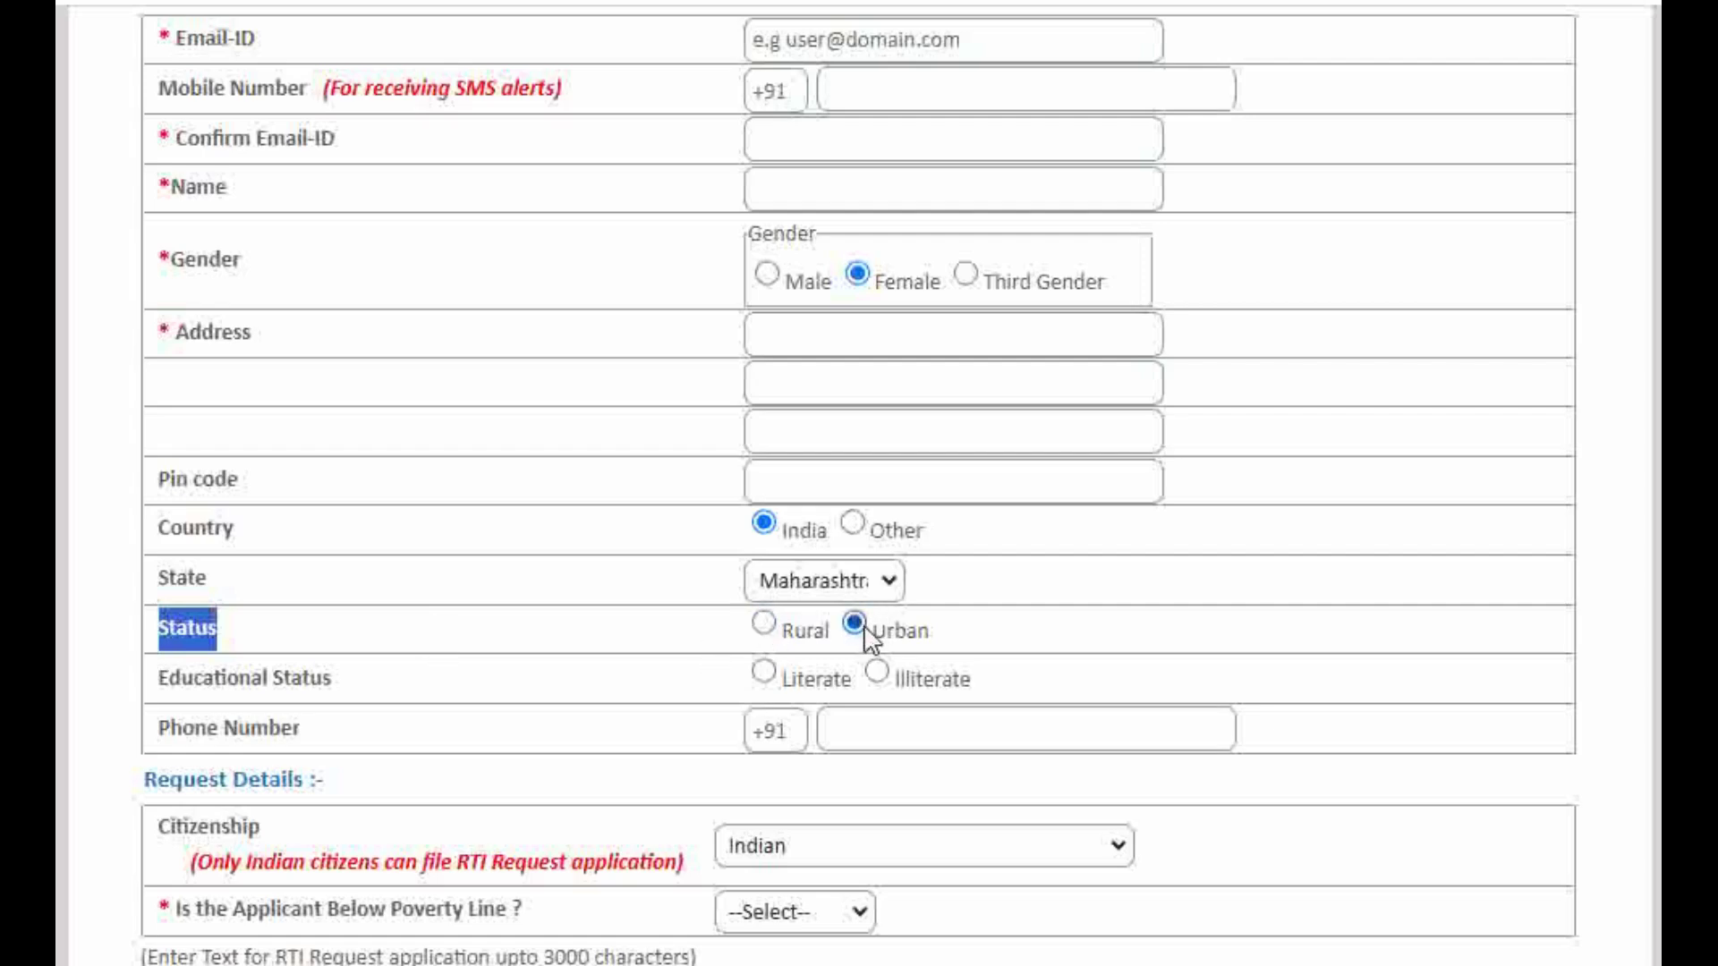
{"action": "left_click_drag", "start_coordinate": [751, 640], "coordinate": [828, 639]}
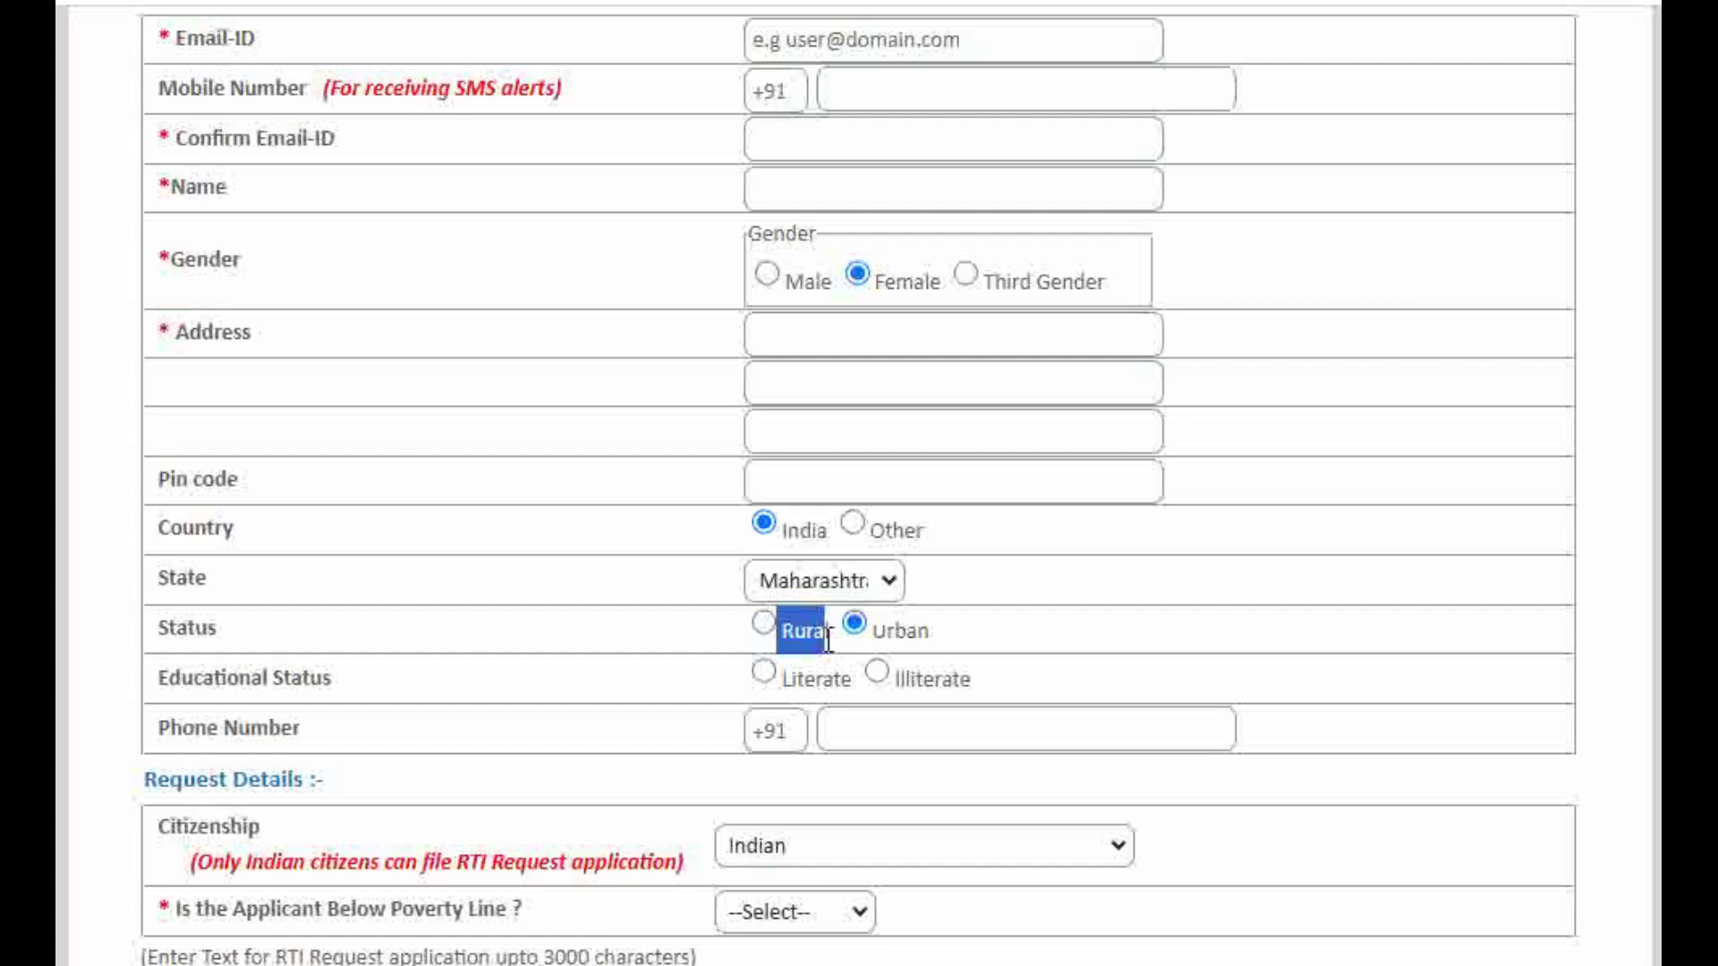
{"action": "left_click_drag", "start_coordinate": [1016, 652], "coordinate": [852, 644]}
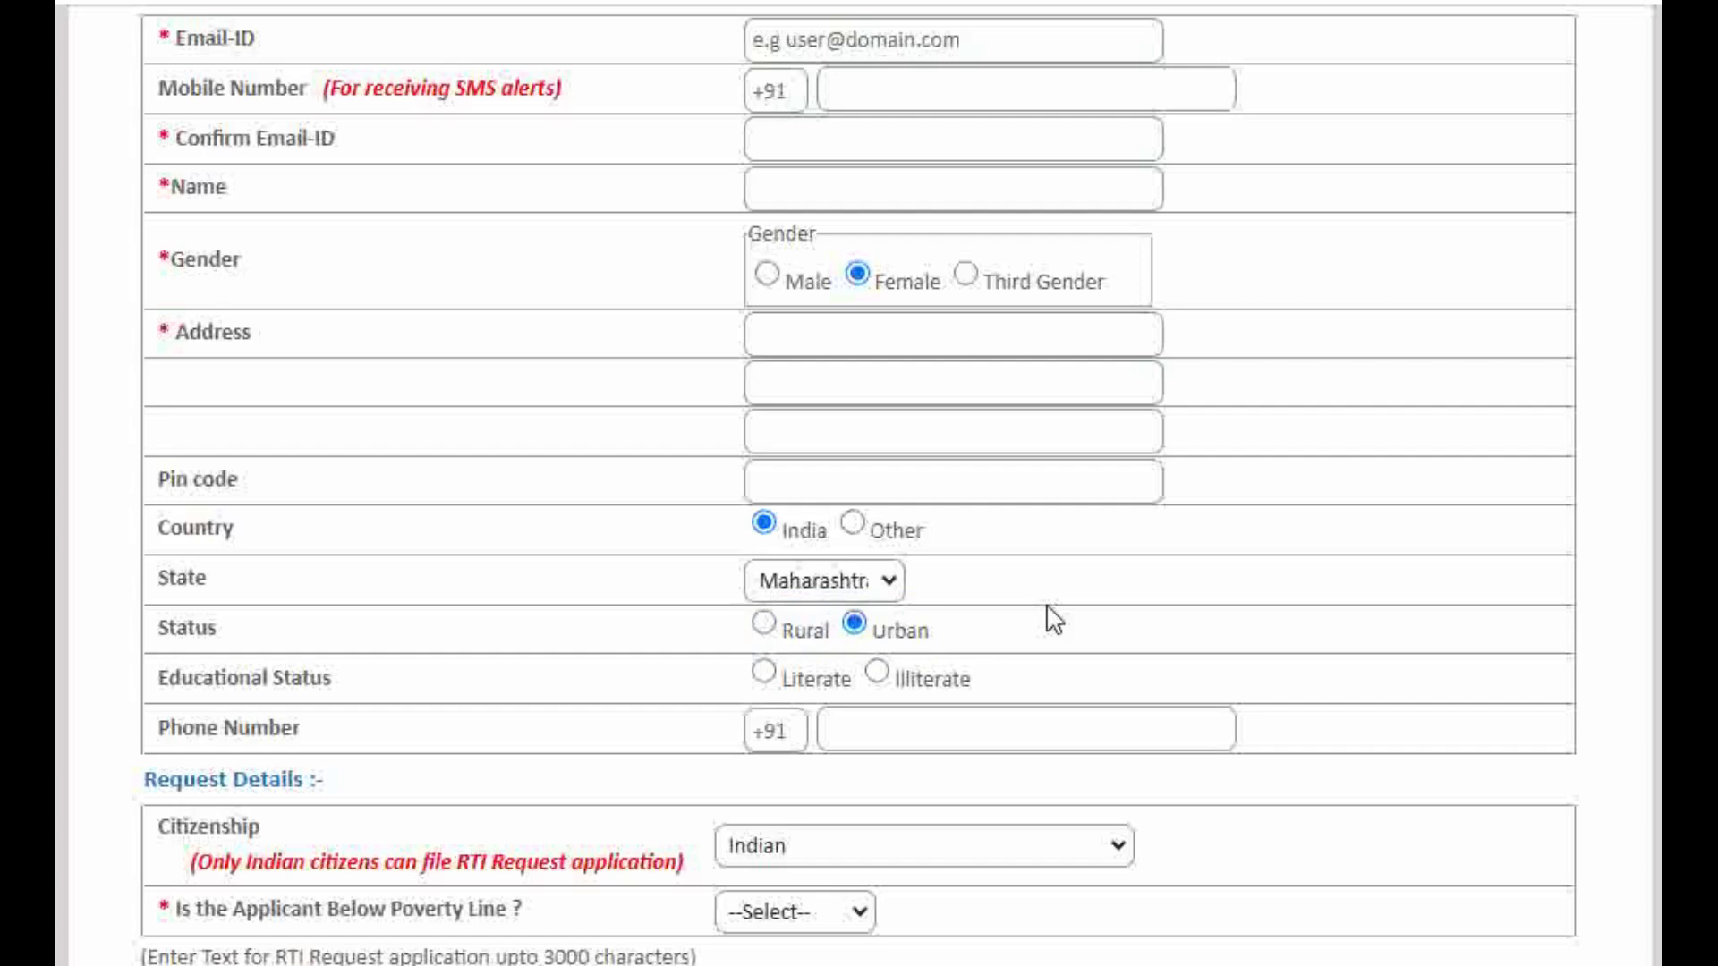
Set the applicant's educational status to Literate with the level 12th Standard Pass
{"action": "scroll", "coordinate": [859, 483], "scroll_direction": "down", "scroll_amount": 2}
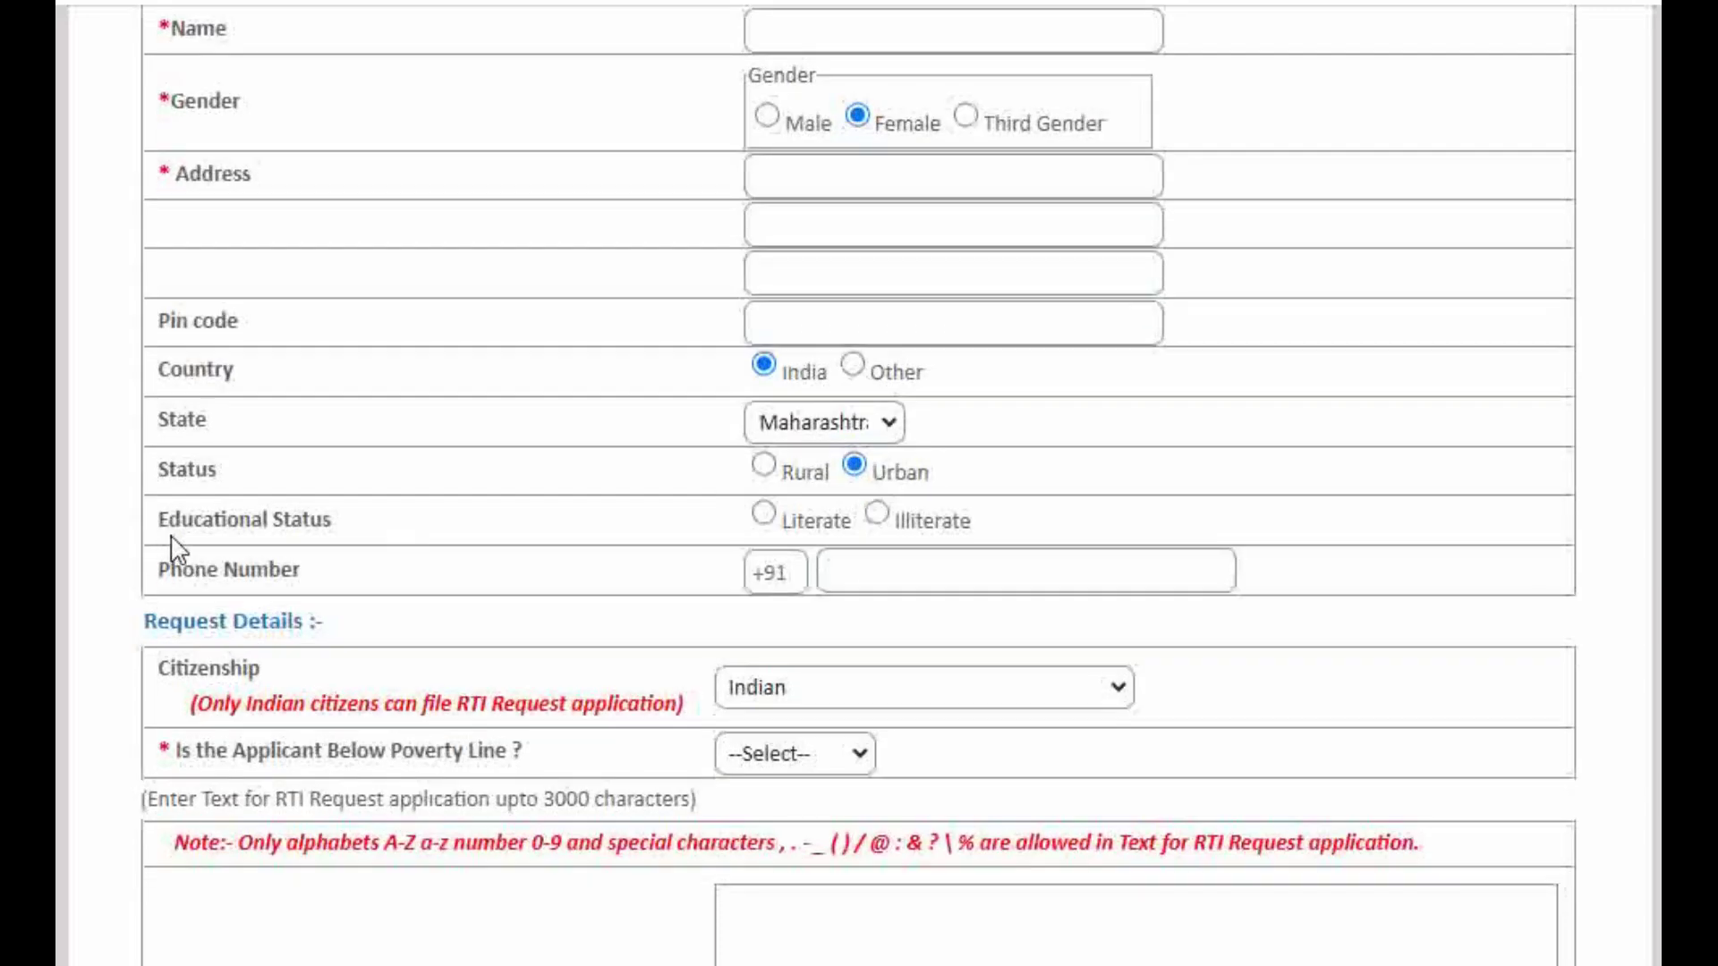
{"action": "left_click_drag", "start_coordinate": [441, 518], "coordinate": [159, 519]}
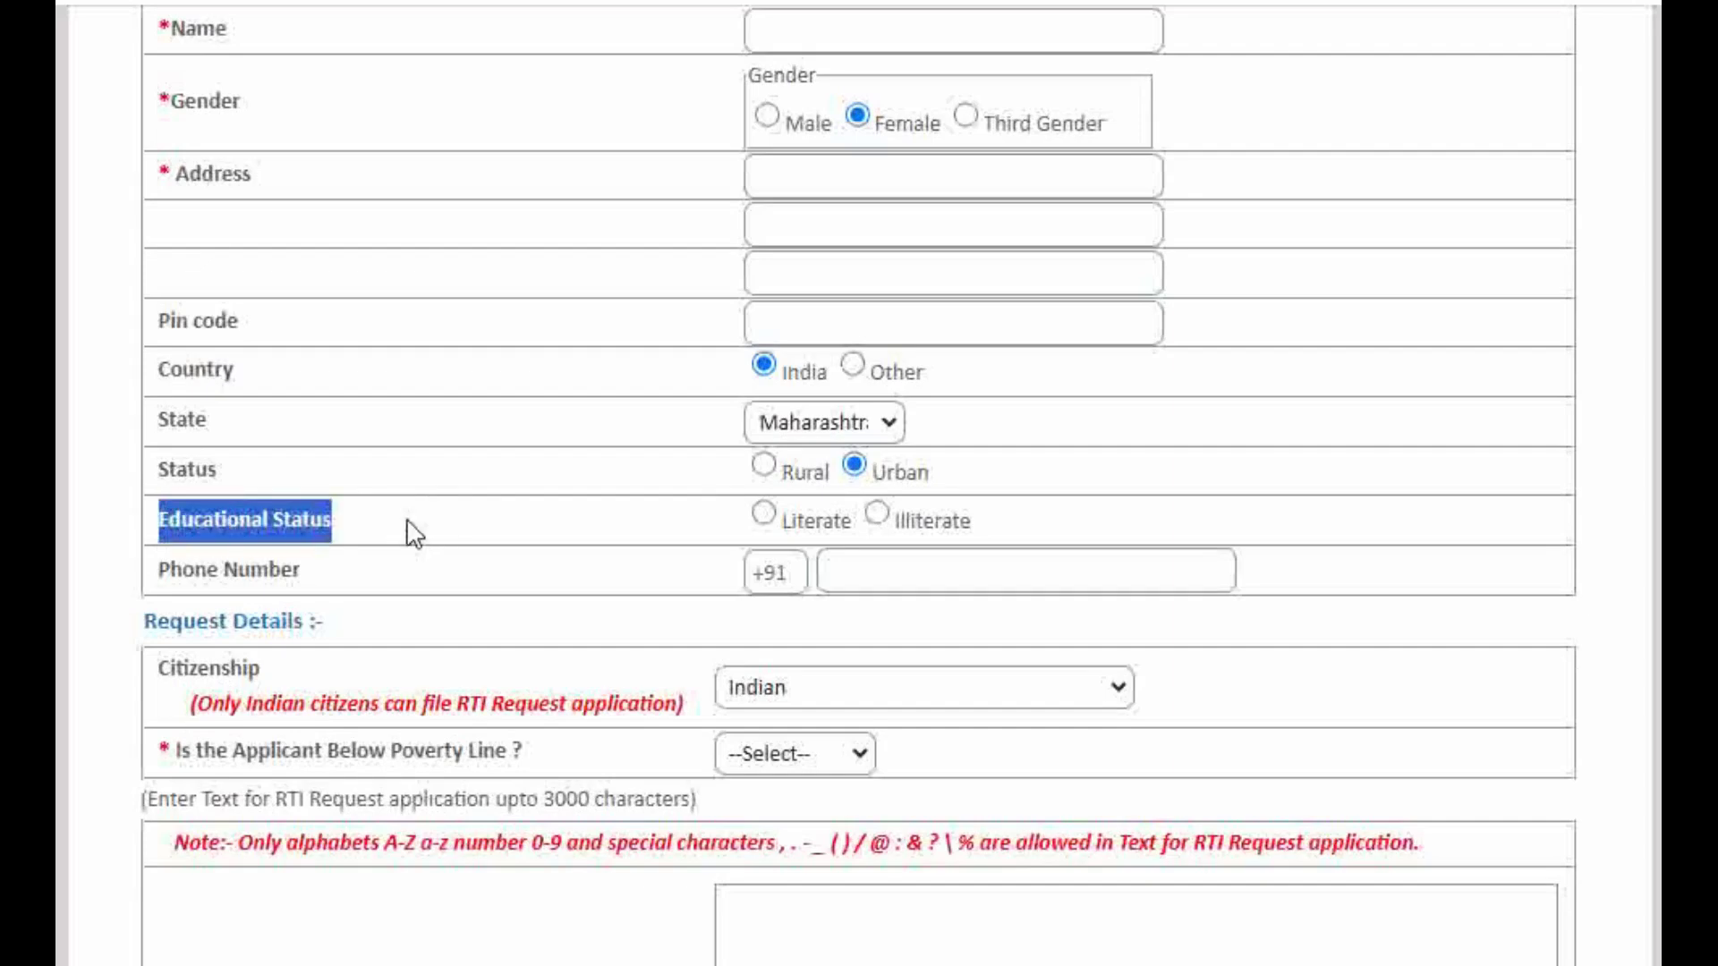
{"action": "left_click", "coordinate": [763, 514]}
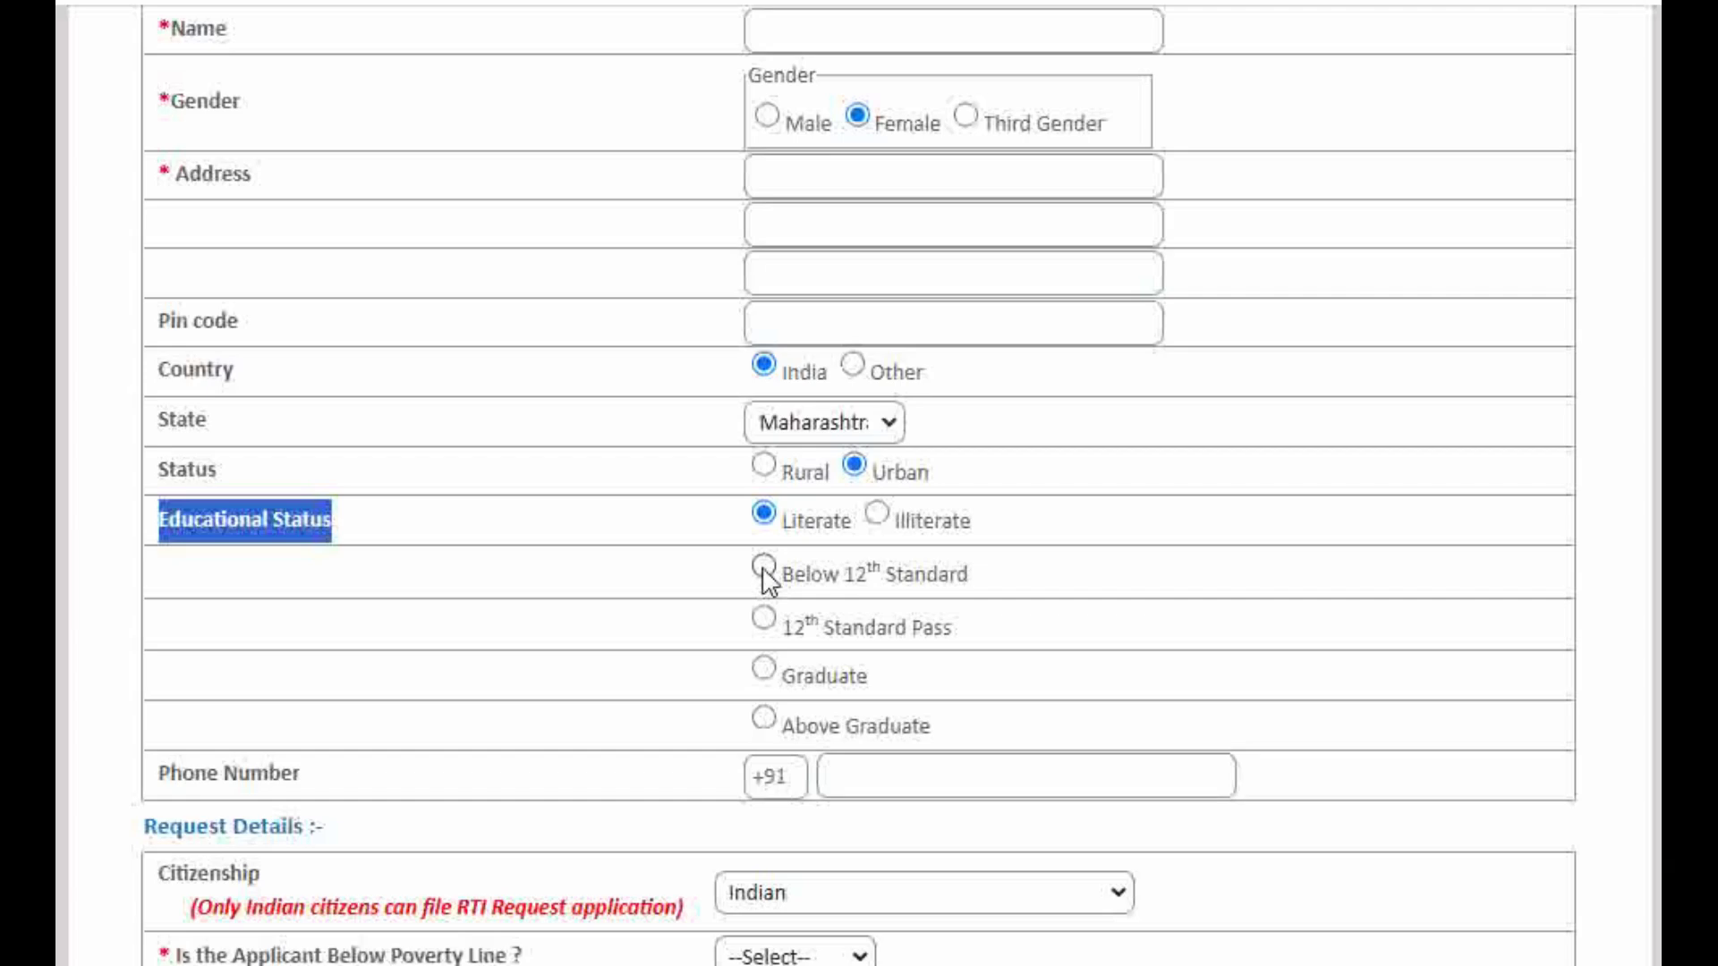
{"action": "left_click", "coordinate": [767, 624]}
{"action": "left_click", "coordinate": [642, 591]}
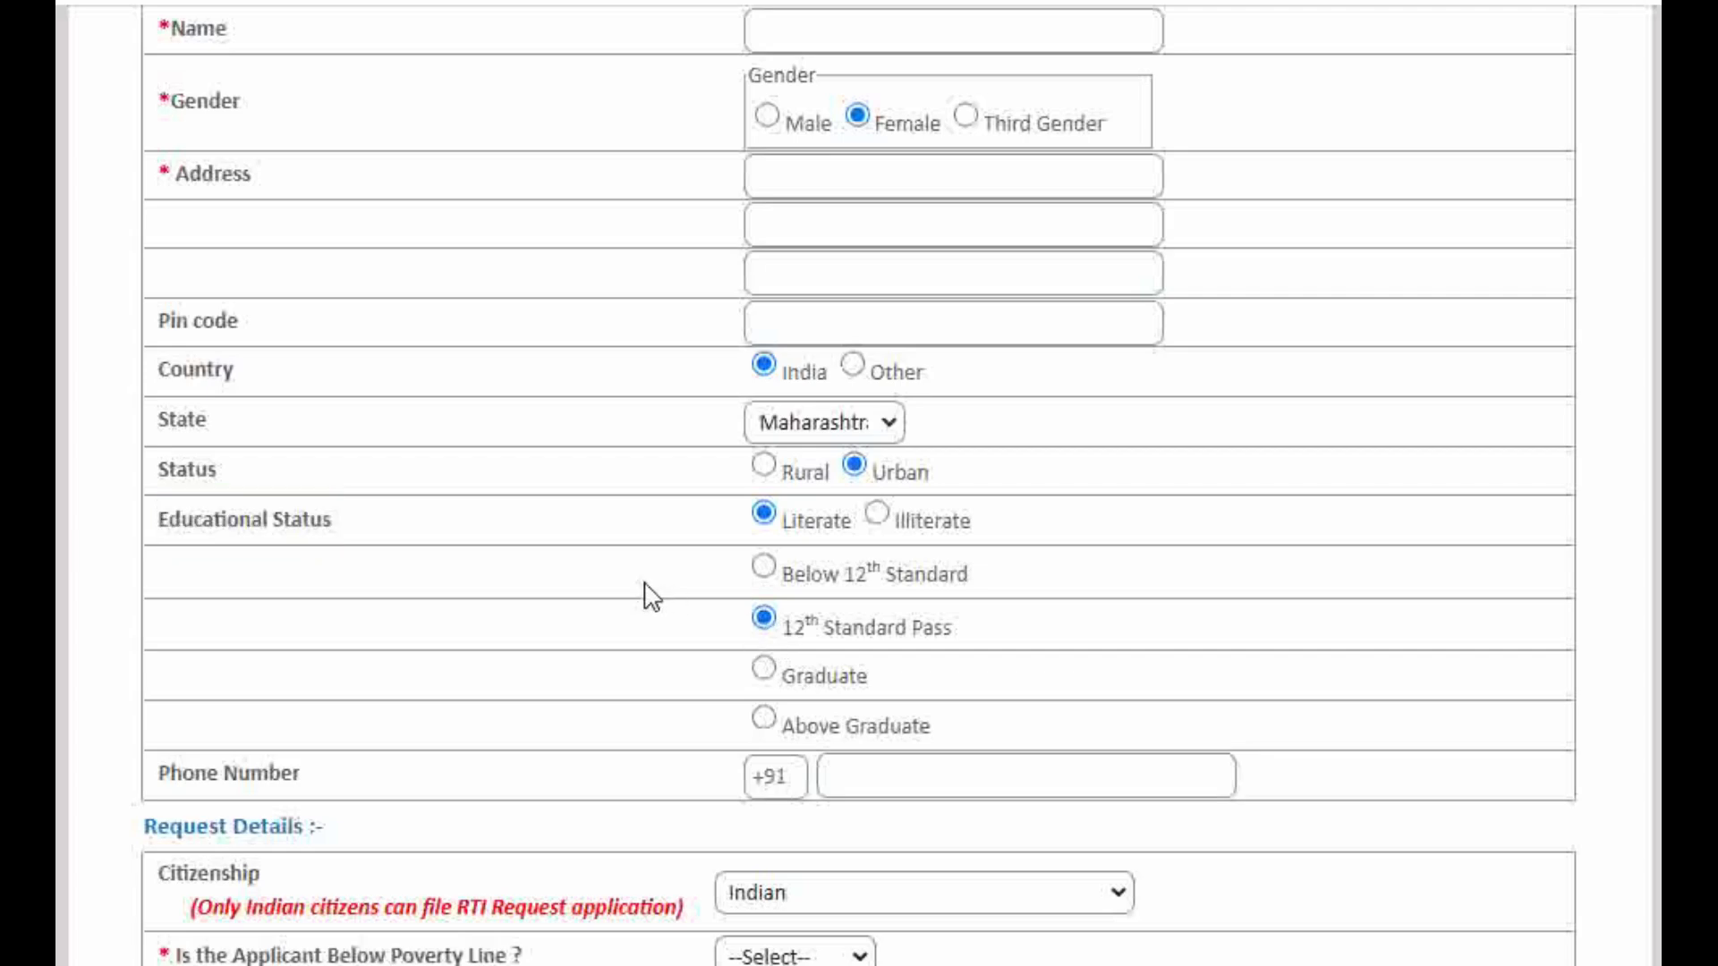
{"action": "left_click", "coordinate": [763, 669]}
{"action": "left_click", "coordinate": [765, 622]}
Review the phone number field and its country code in the applicant's personal details
{"action": "scroll", "coordinate": [1412, 478], "scroll_direction": "down", "scroll_amount": 2}
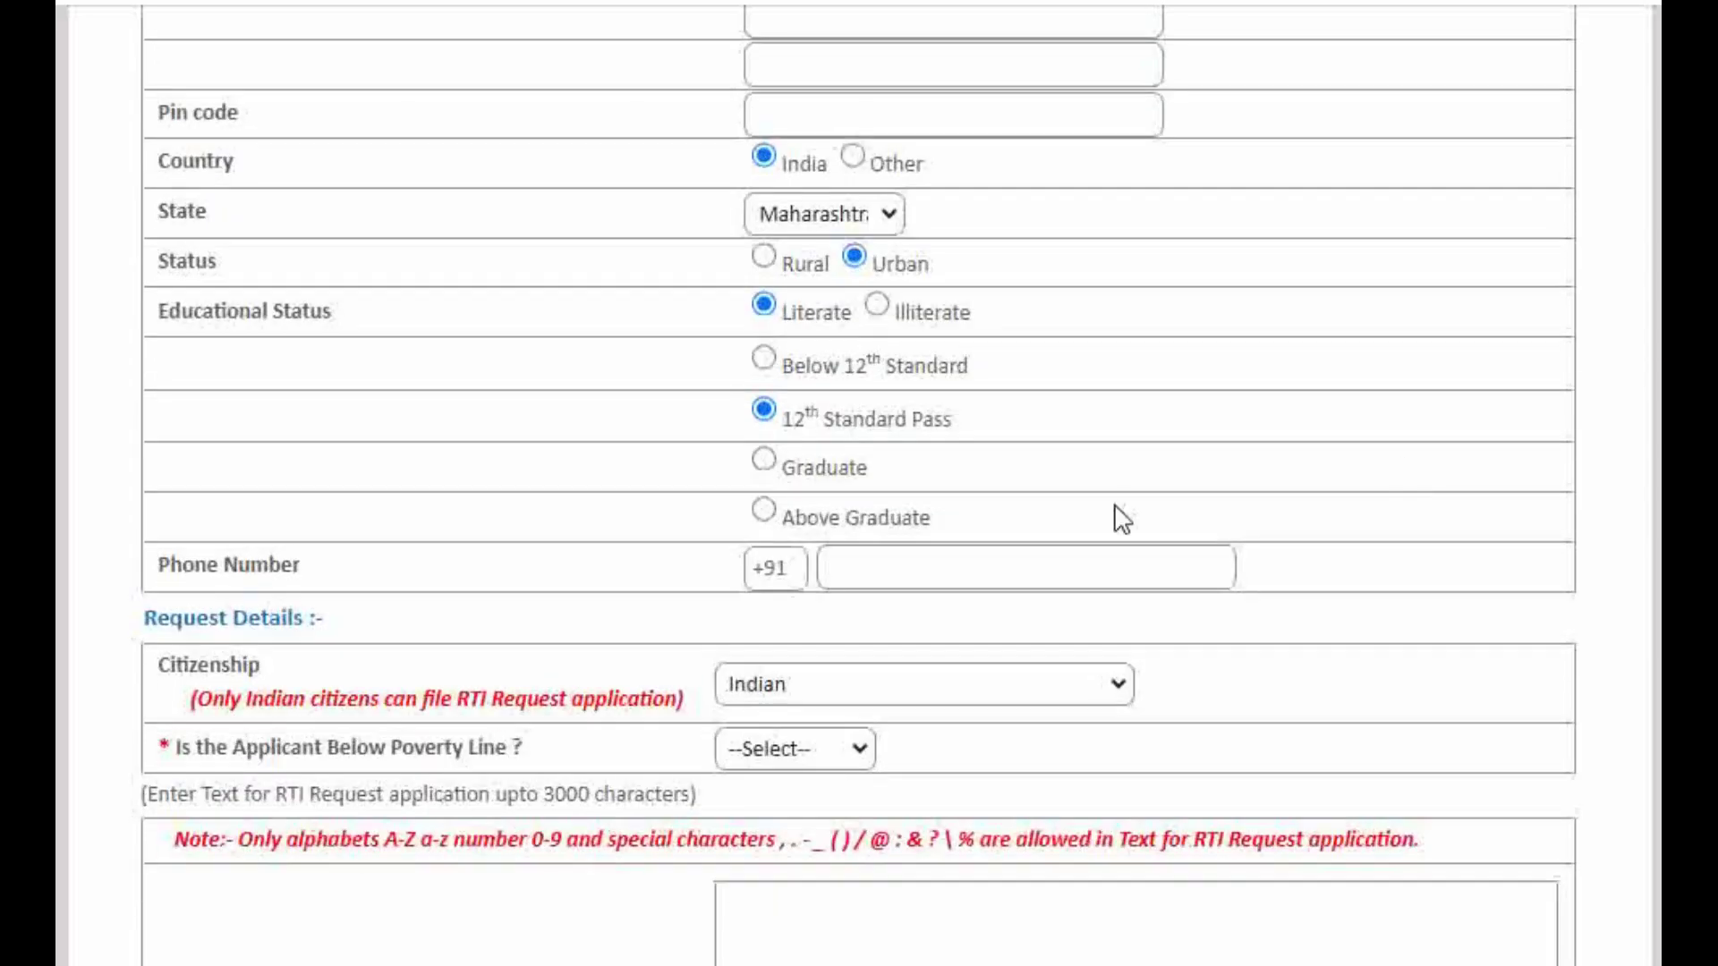
{"action": "left_click_drag", "start_coordinate": [349, 582], "coordinate": [170, 566]}
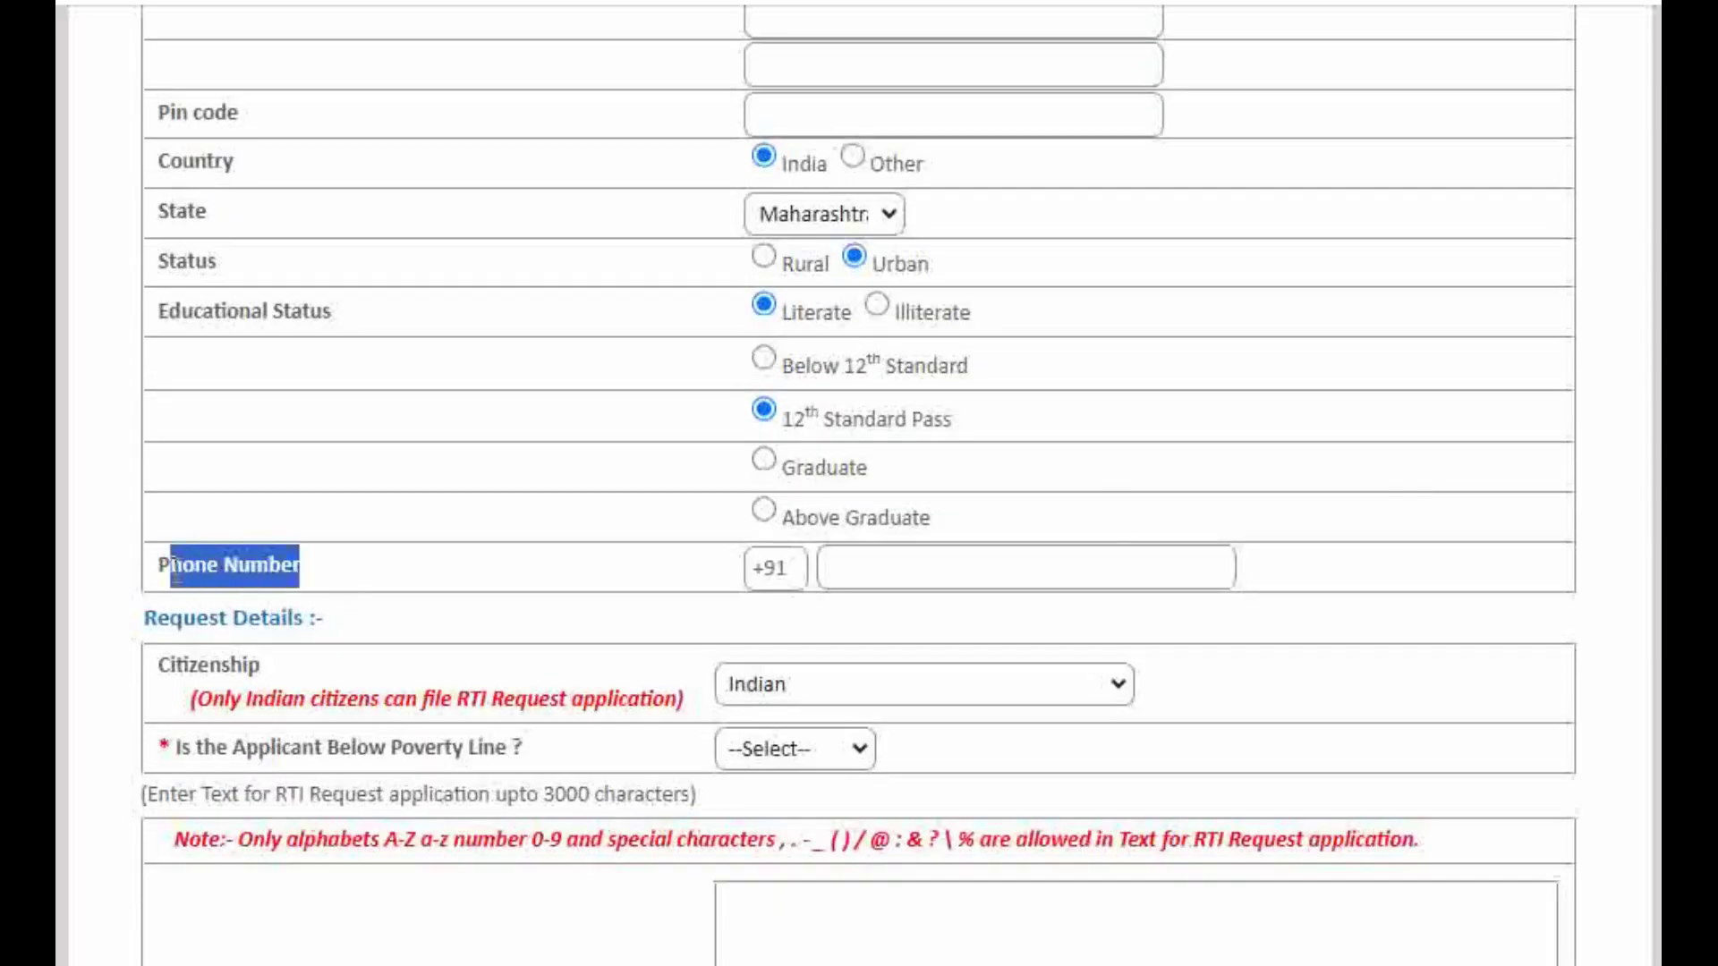
{"action": "left_click", "coordinate": [491, 590]}
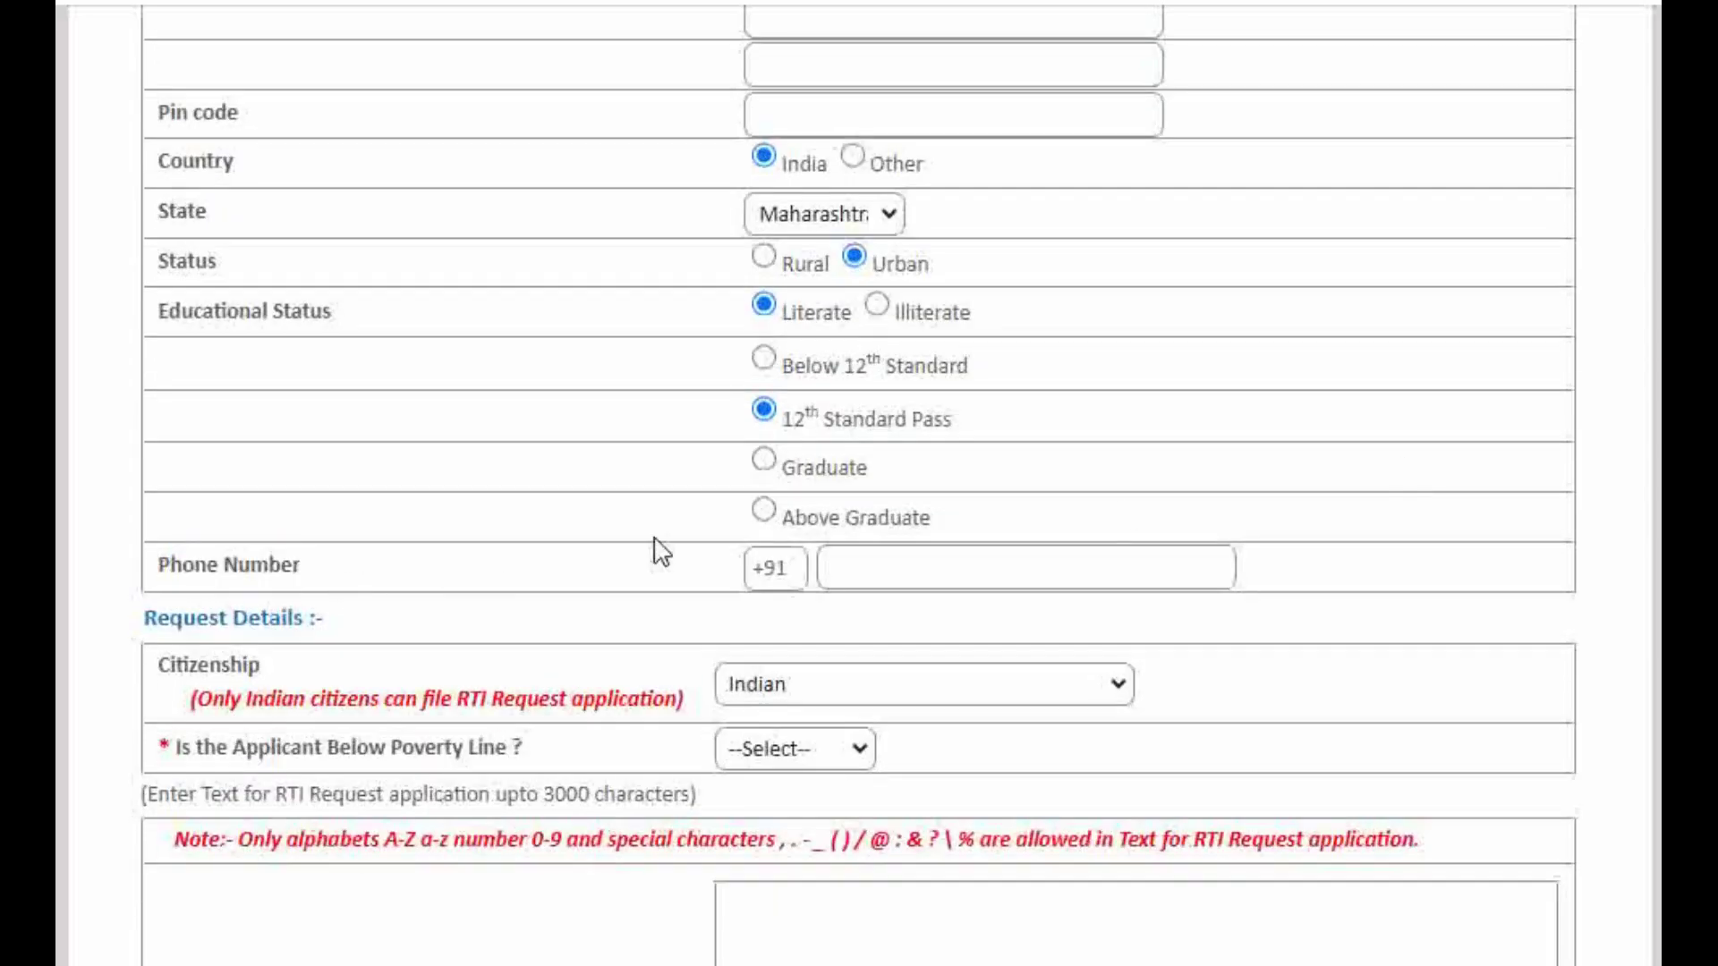
{"action": "left_click_drag", "start_coordinate": [752, 568], "coordinate": [1185, 567]}
Answer No to whether the applicant is below the poverty line in the request details
{"action": "scroll", "coordinate": [1085, 603], "scroll_direction": "down", "scroll_amount": 3}
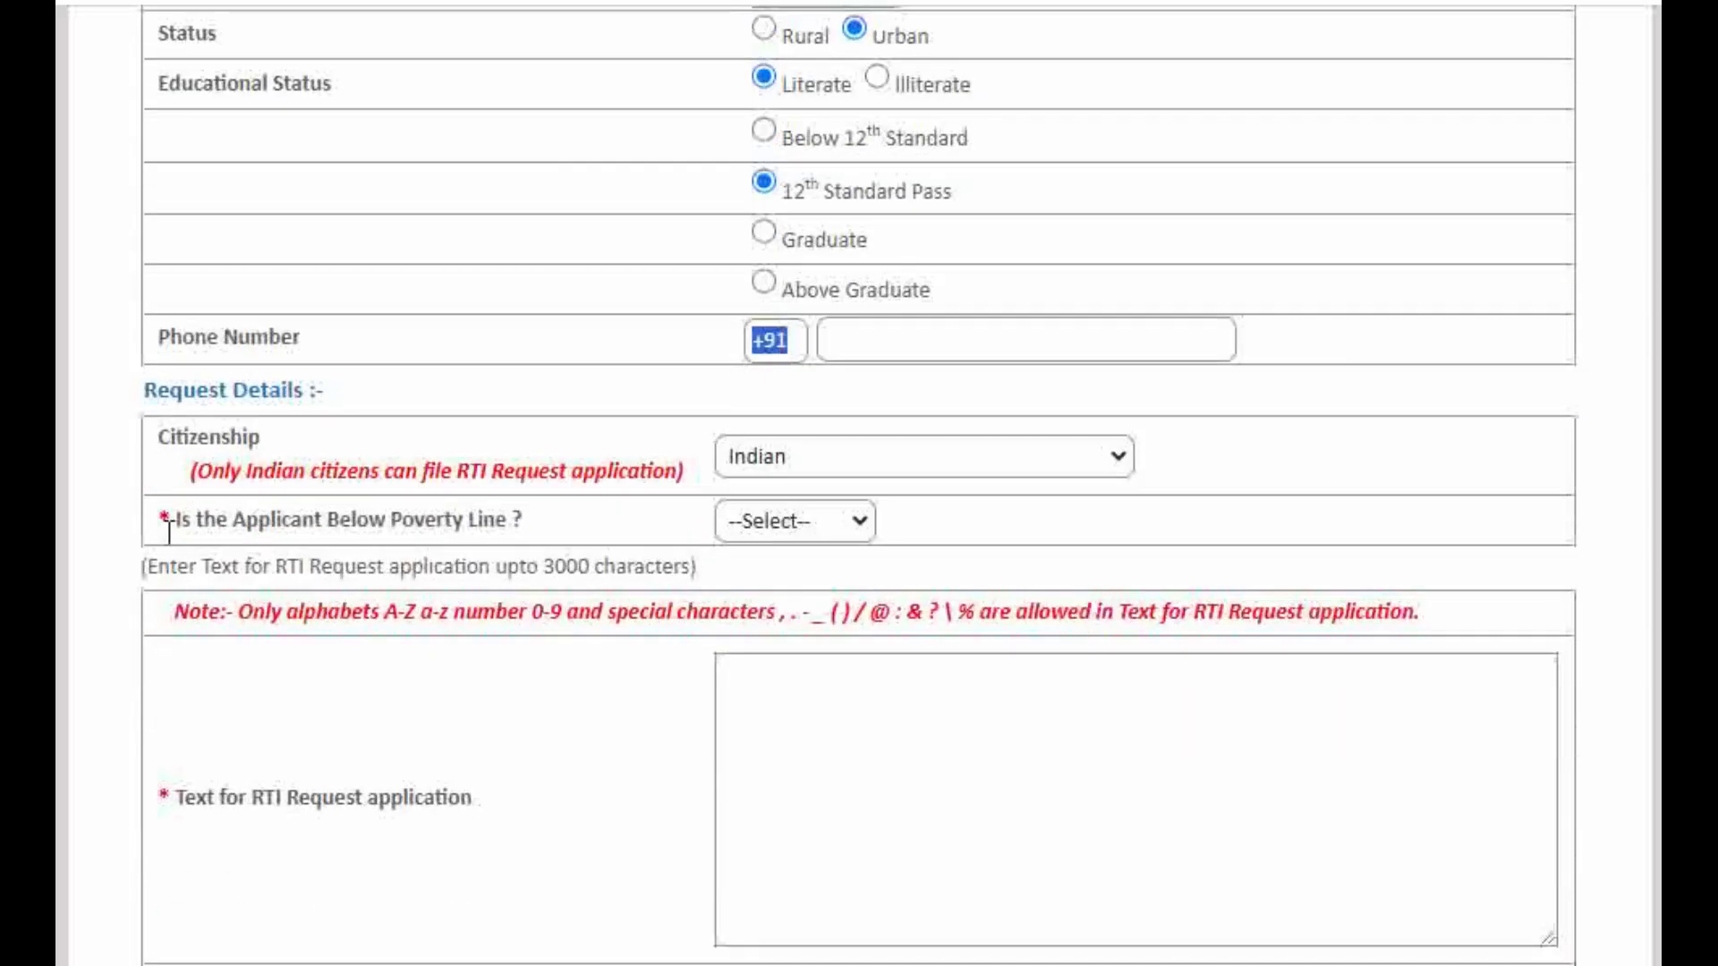
{"action": "left_click_drag", "start_coordinate": [169, 528], "coordinate": [548, 530]}
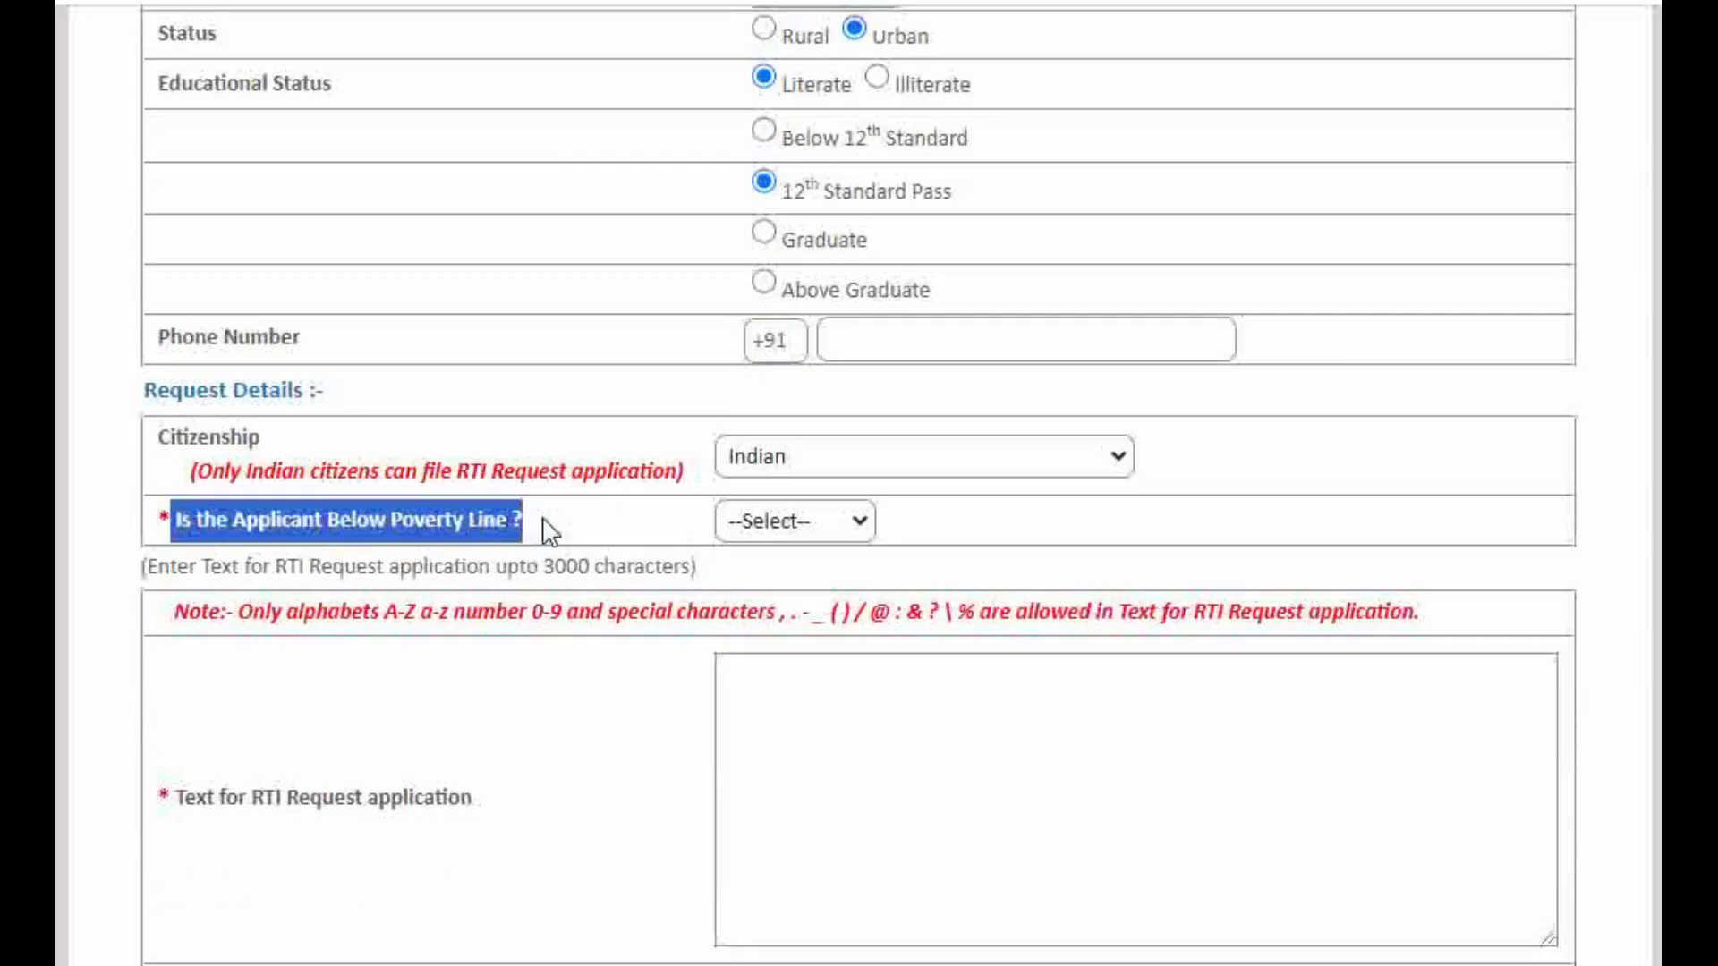
{"action": "left_click", "coordinate": [836, 535]}
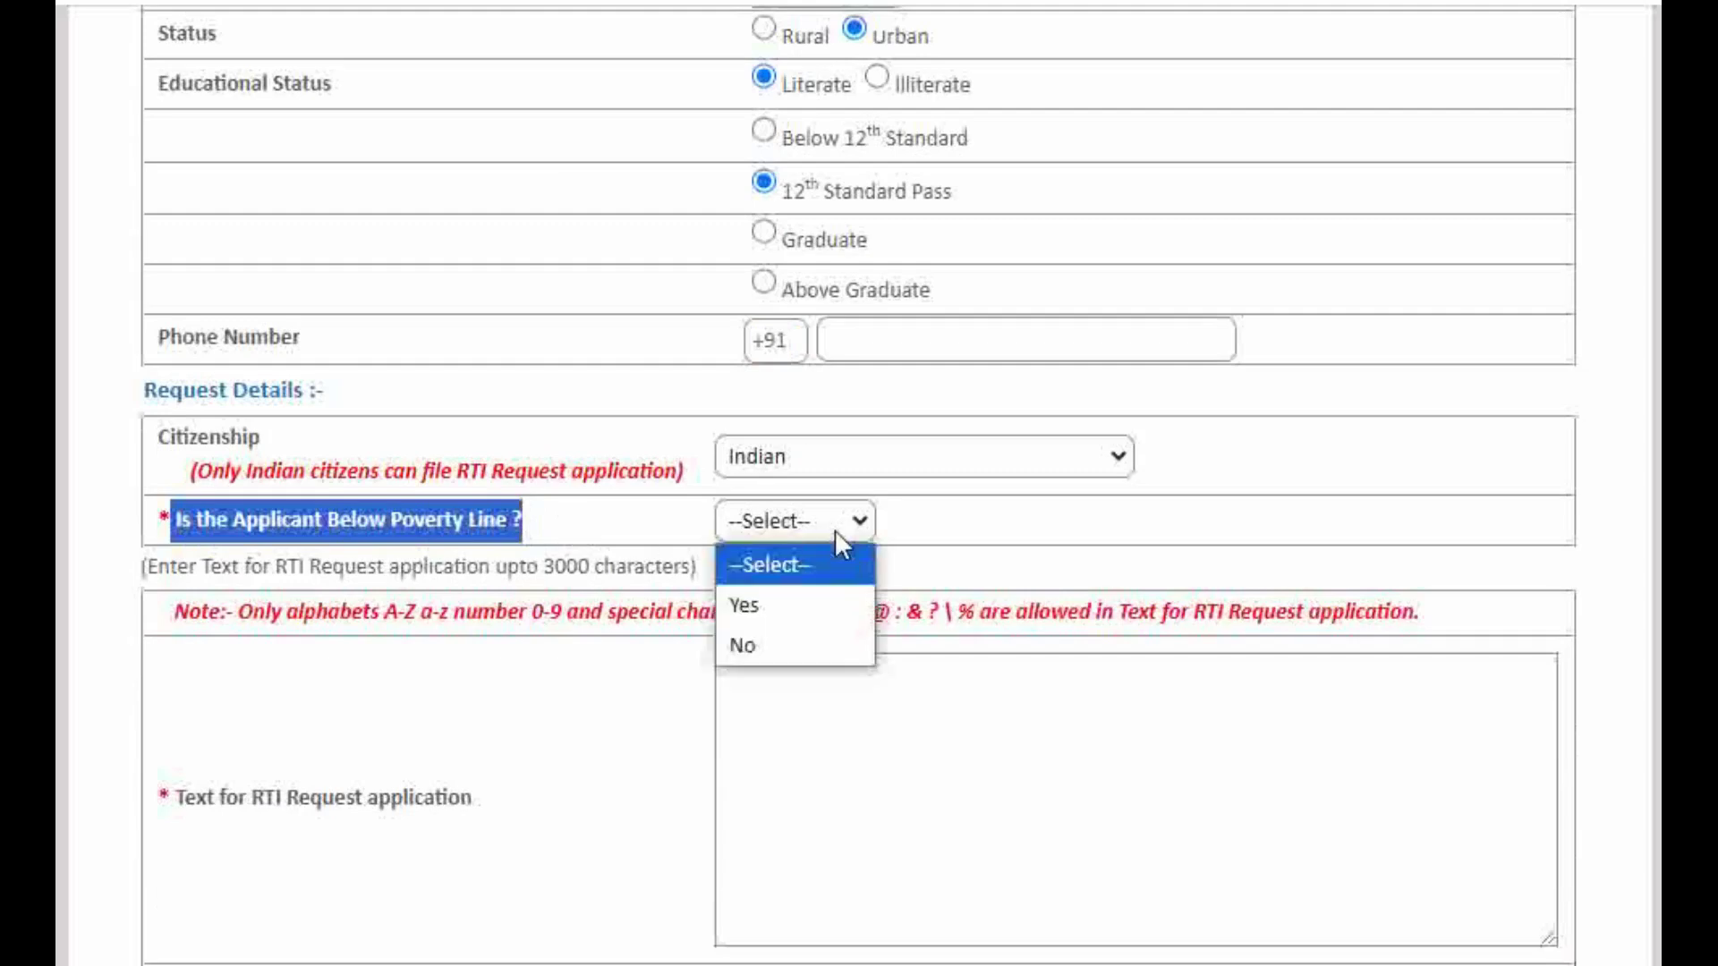
{"action": "left_click", "coordinate": [769, 644]}
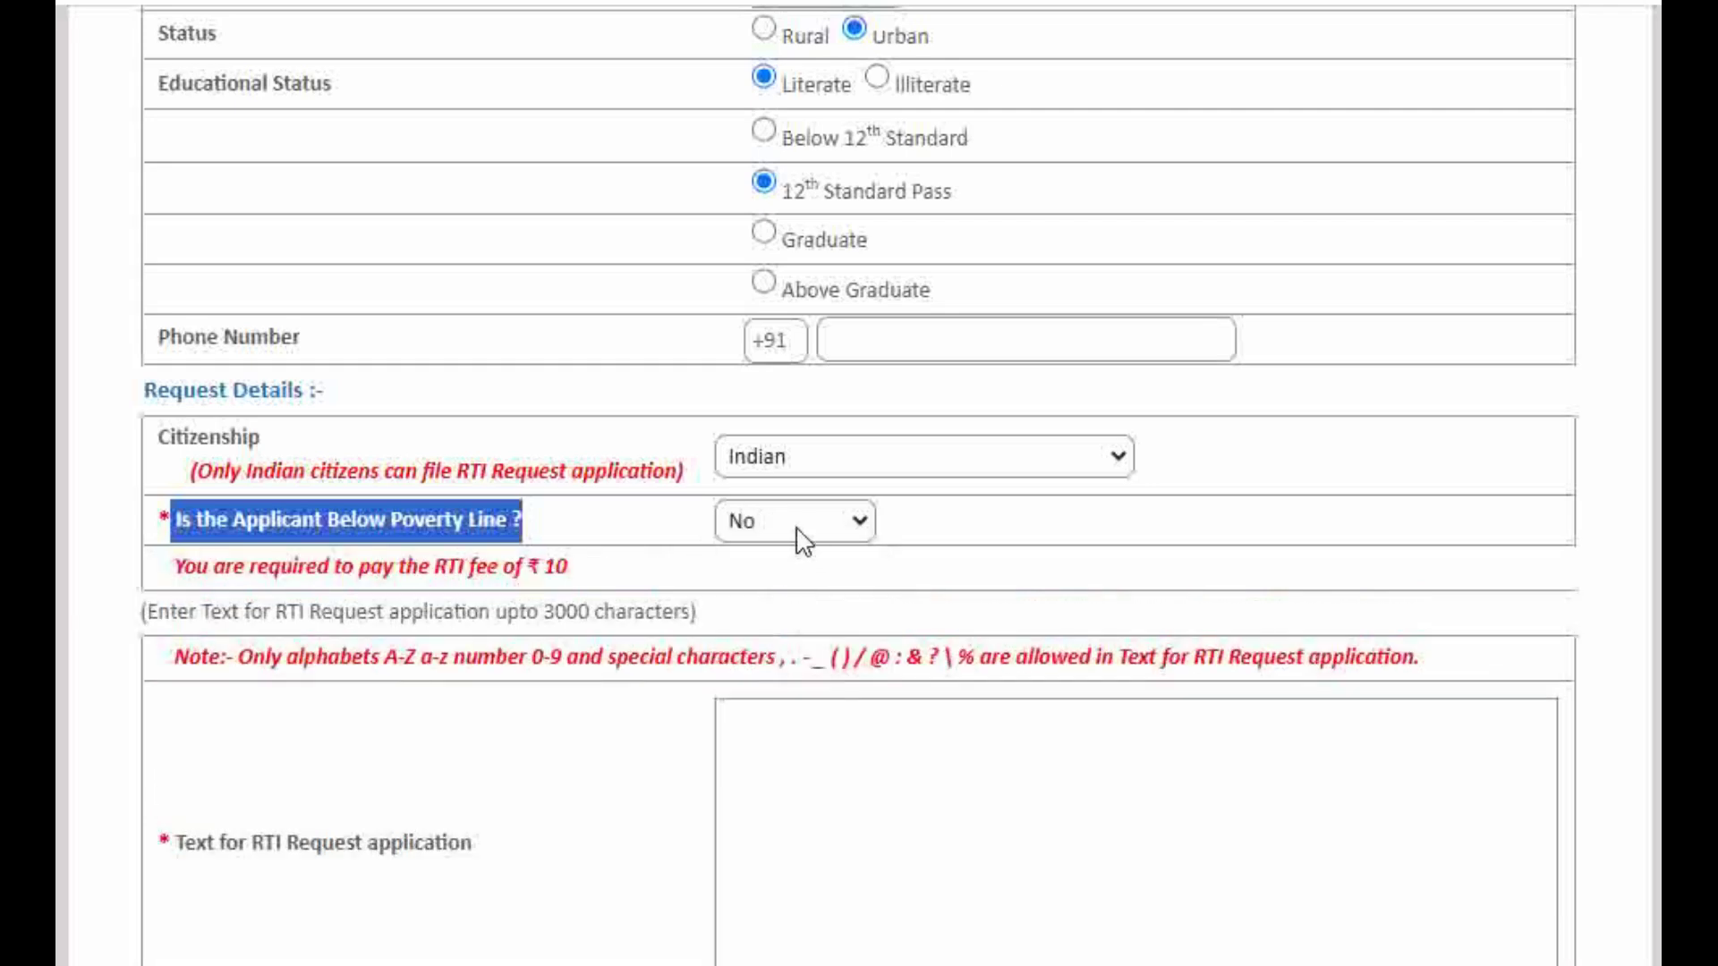
Switch the below-poverty-line answer to Yes to view the BPL card fields, and return it to No
{"action": "left_click", "coordinate": [801, 533]}
{"action": "left_click", "coordinate": [764, 605]}
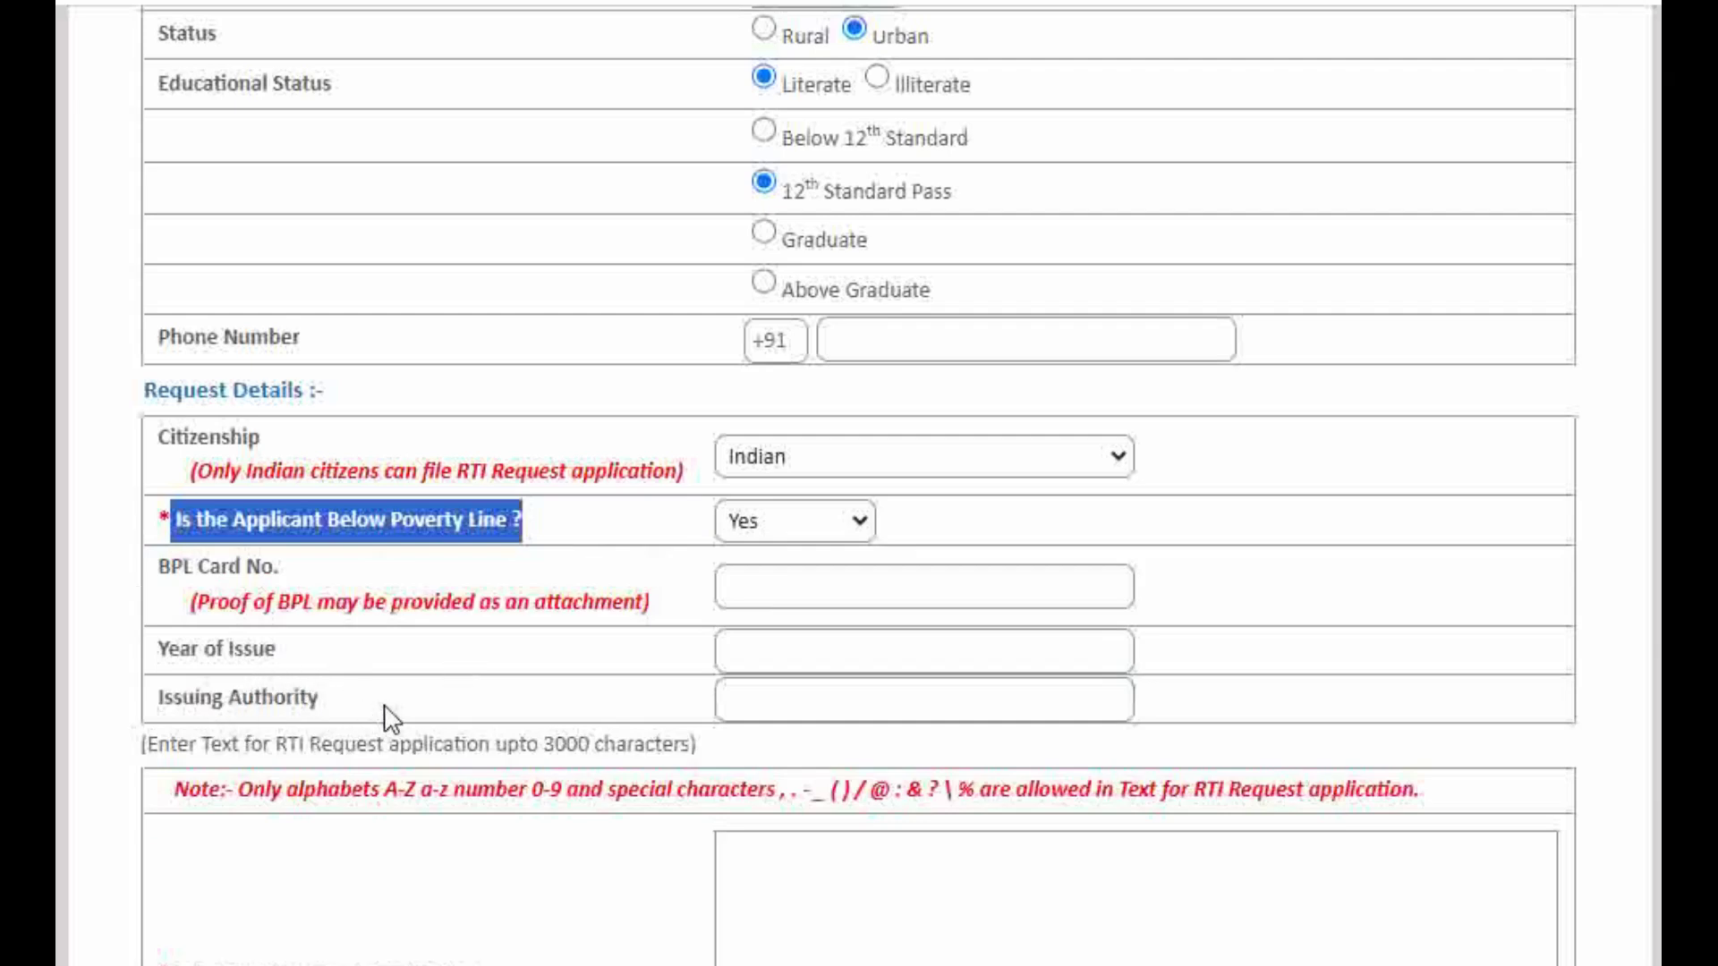
{"action": "left_click", "coordinate": [814, 534]}
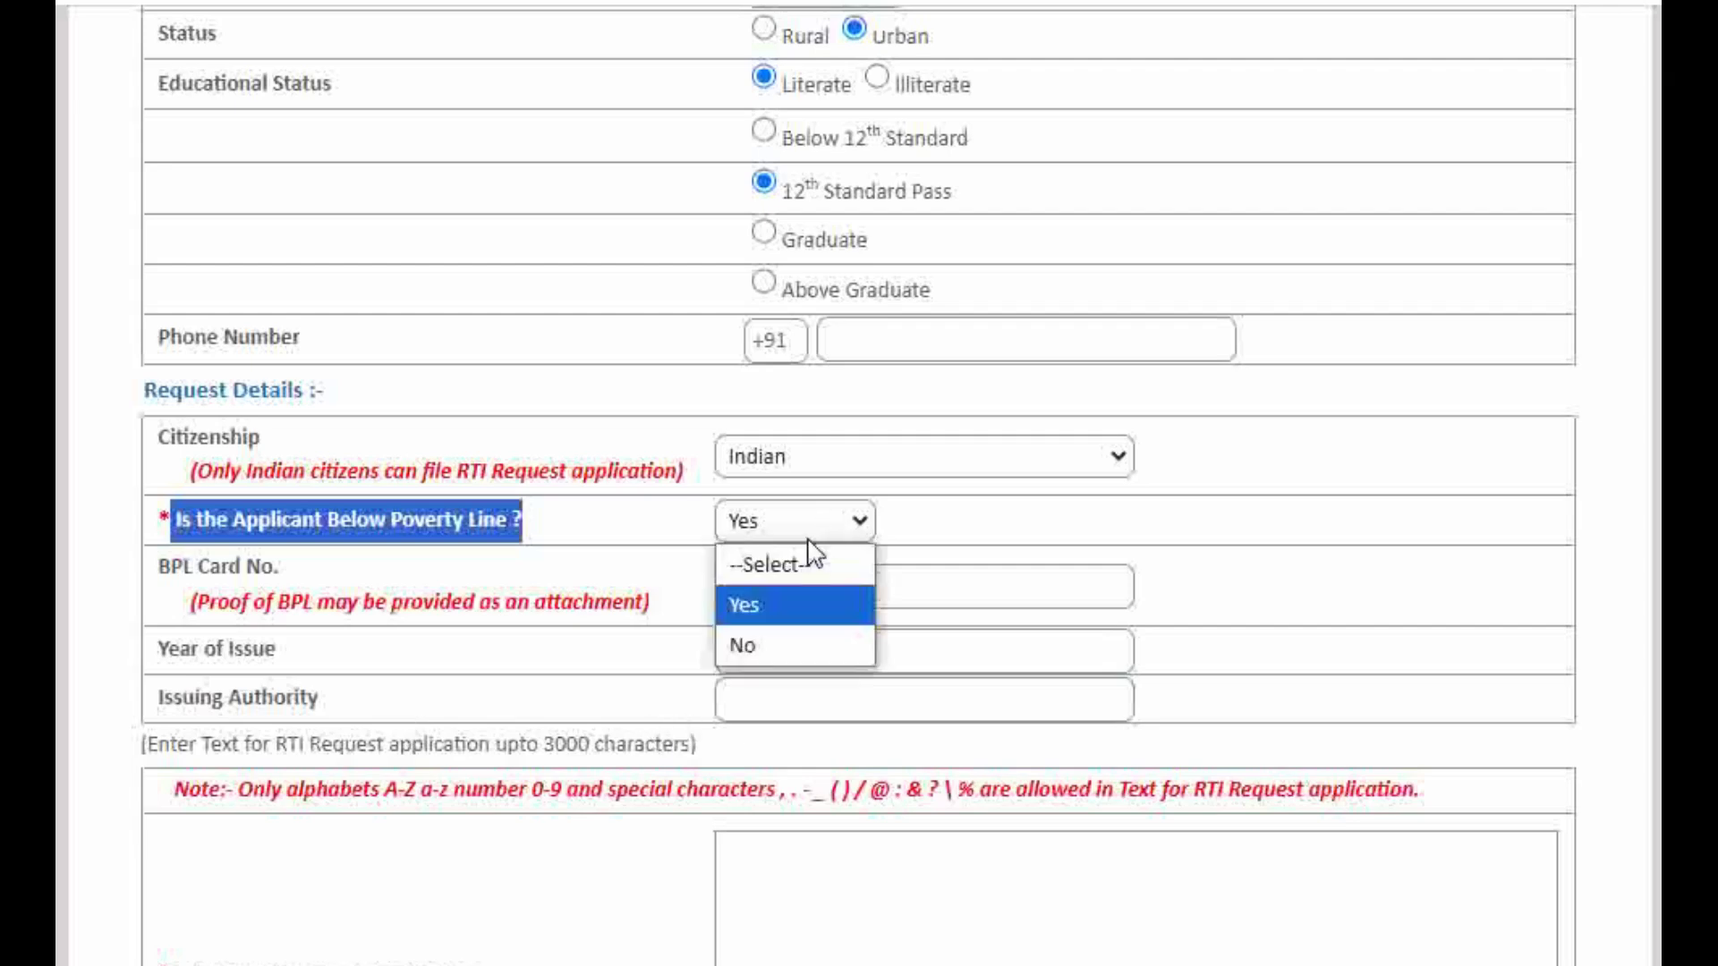
{"action": "left_click", "coordinate": [775, 644]}
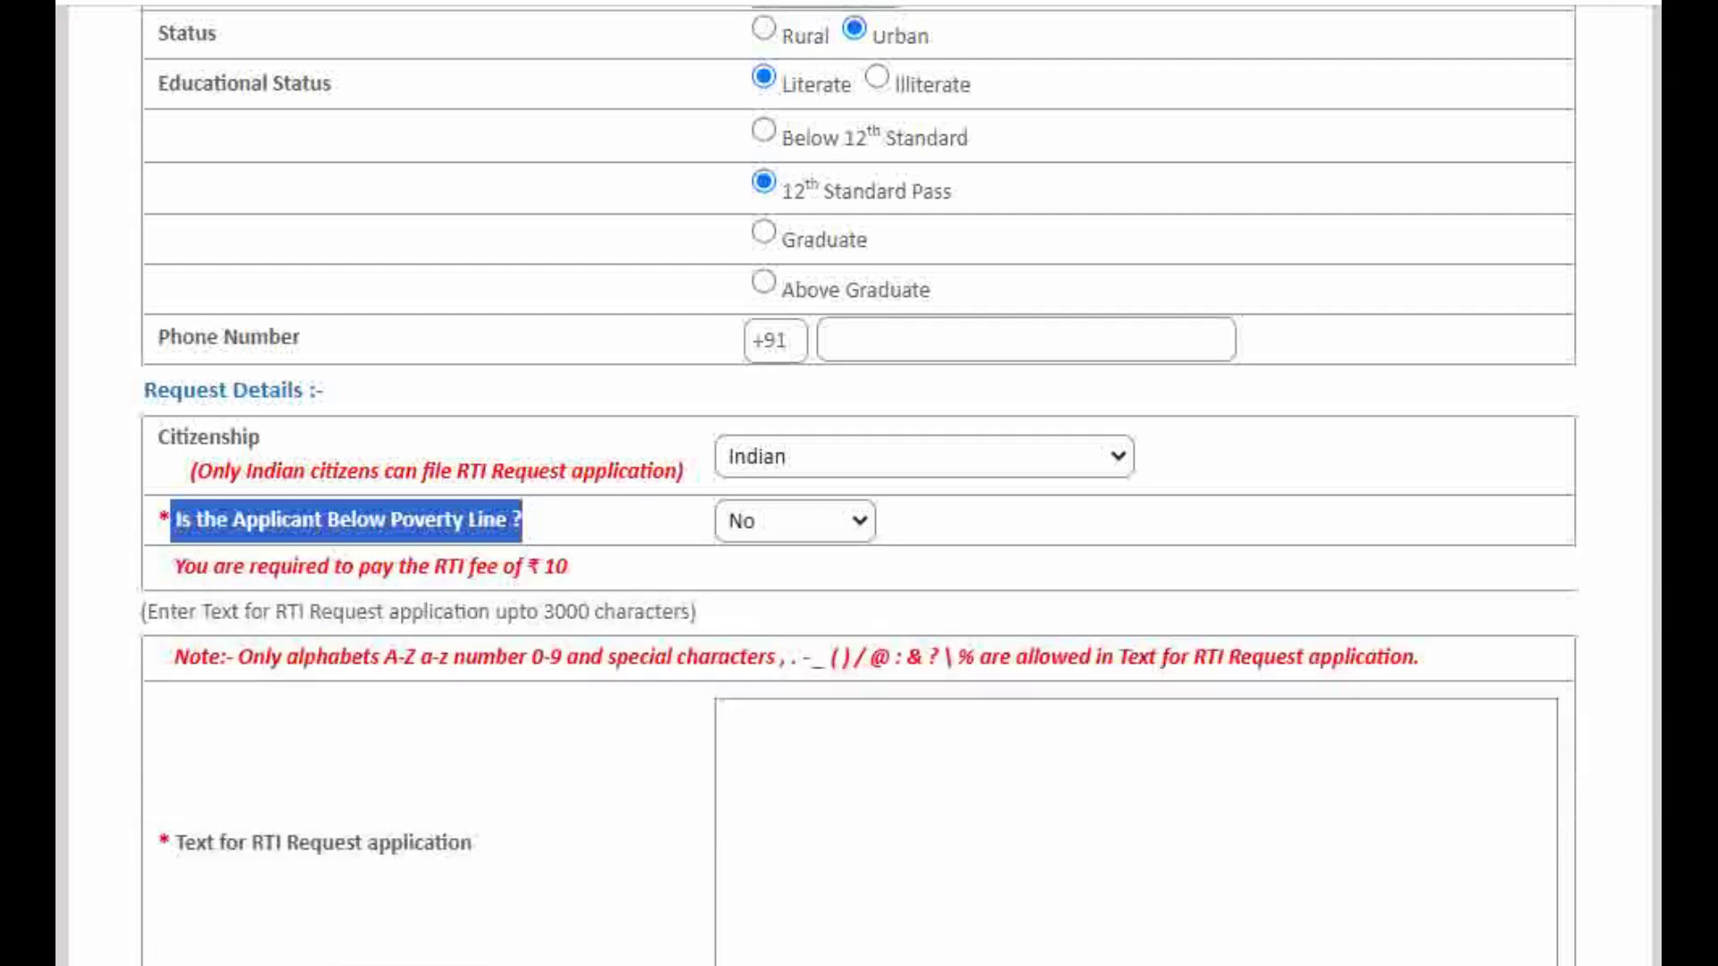
Try pasting the copied text into the Text for RTI Request application field, and clear the field again
{"action": "scroll", "coordinate": [1255, 505], "scroll_direction": "down", "scroll_amount": 4}
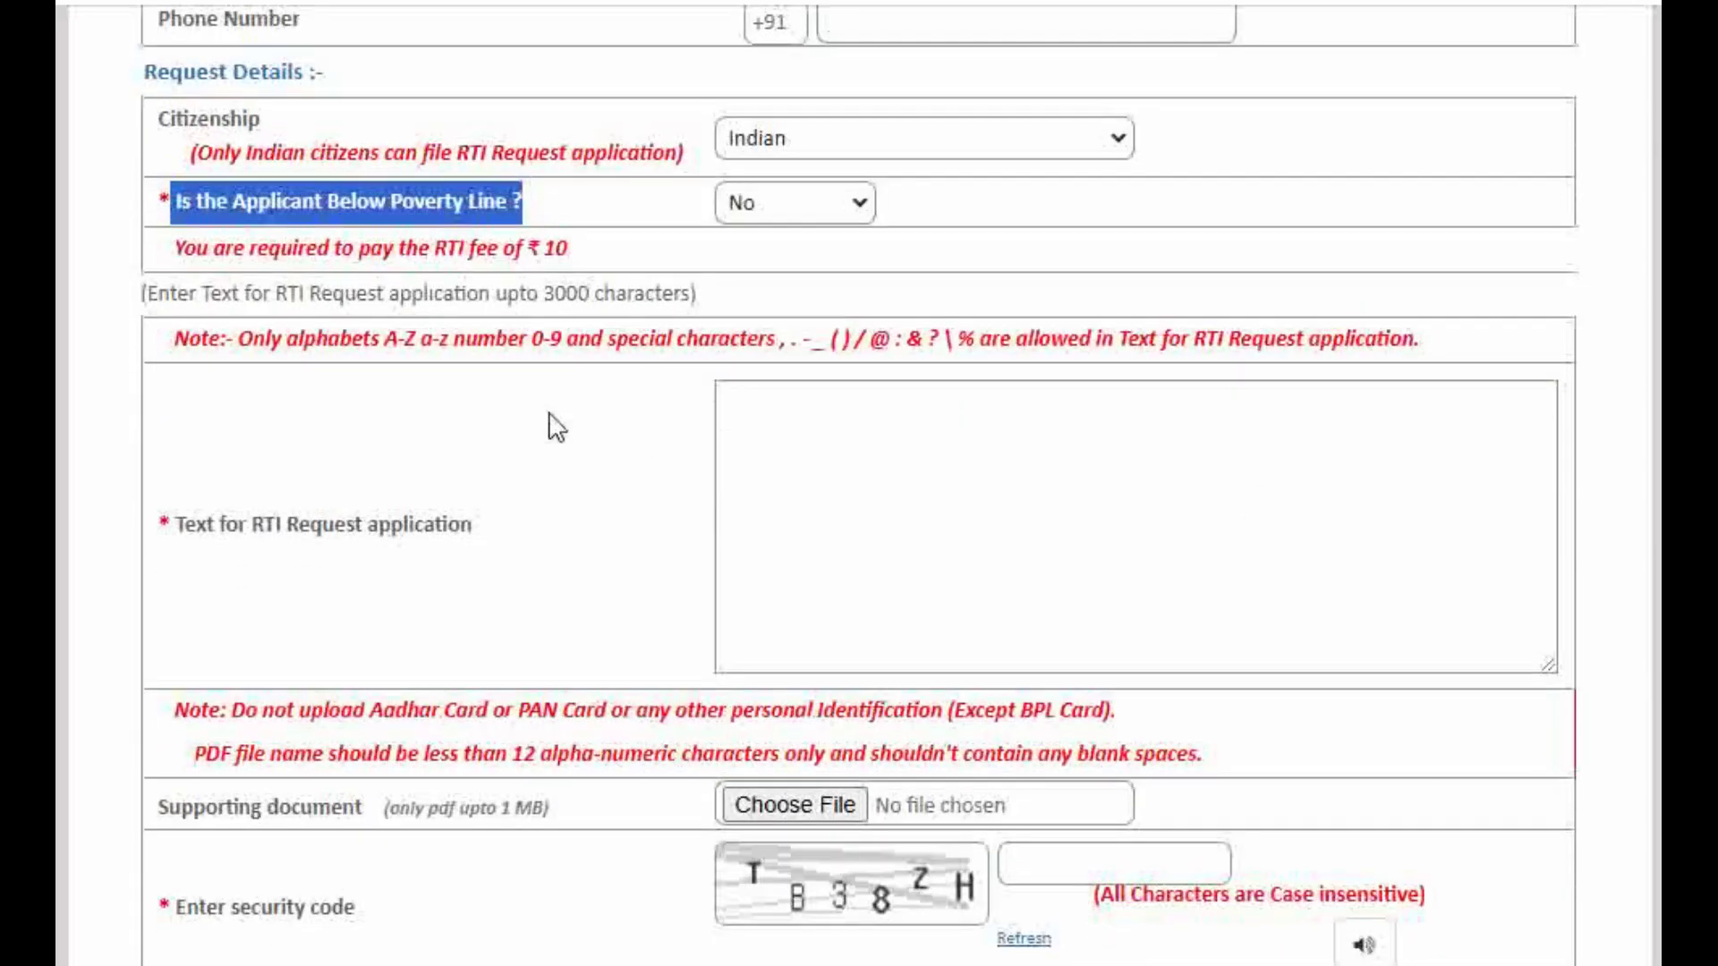
{"action": "left_click", "coordinate": [762, 439]}
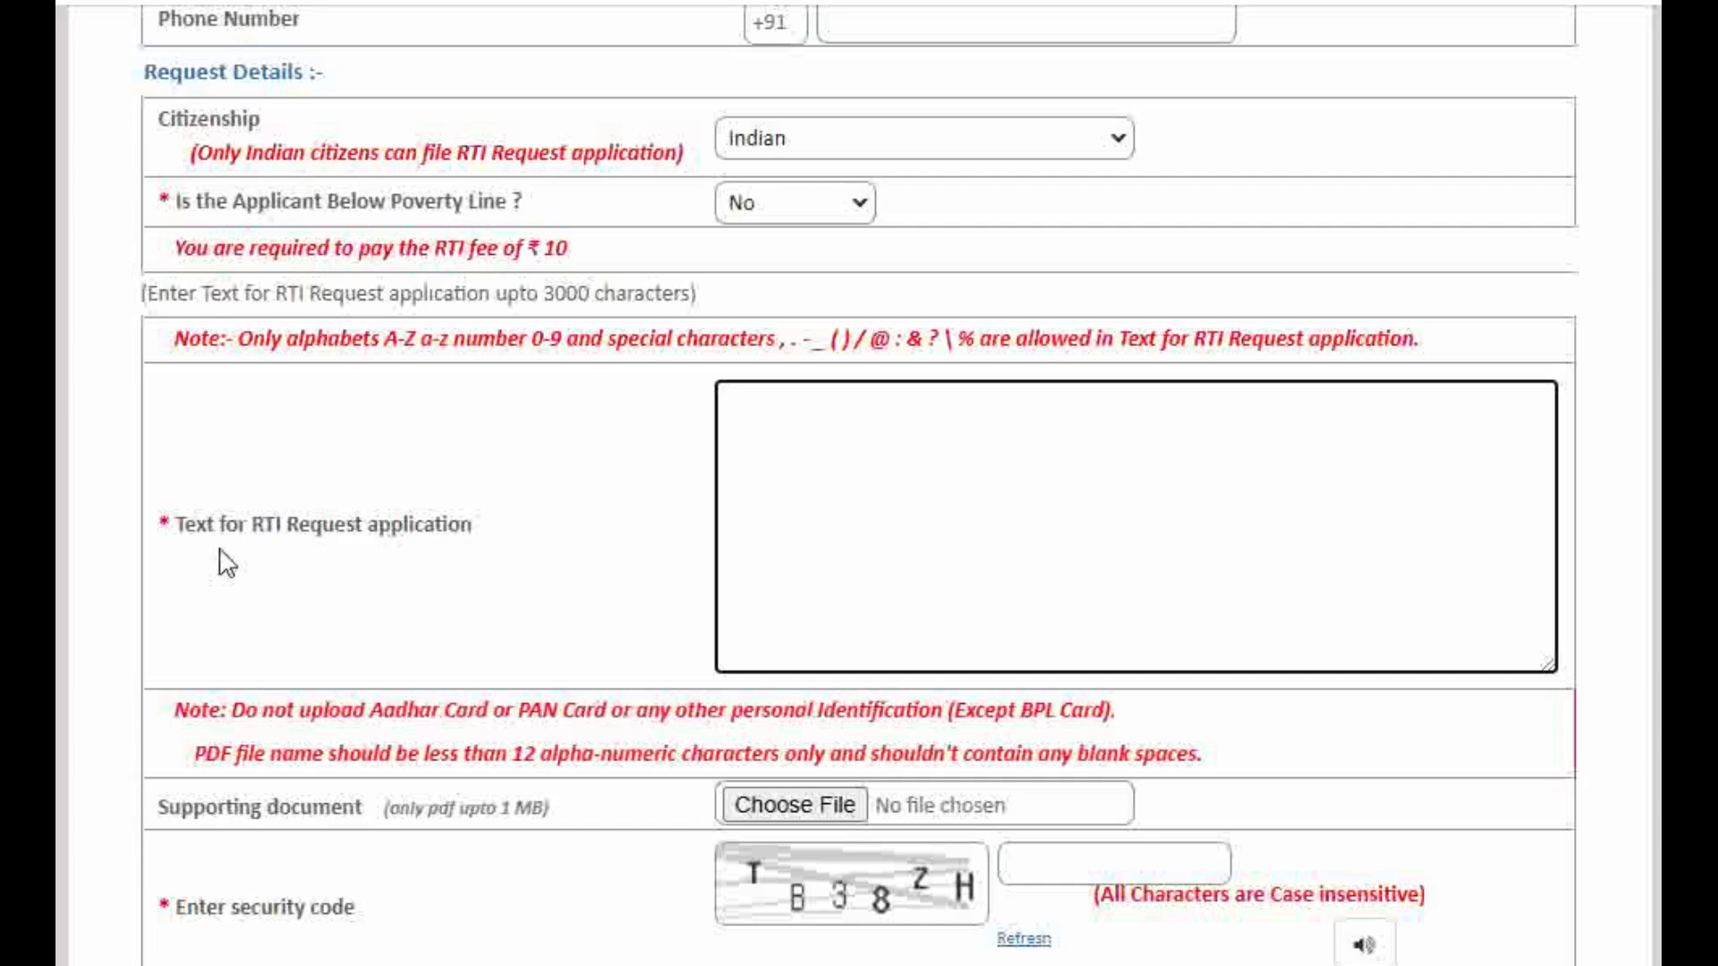
{"action": "right_click", "coordinate": [825, 448]}
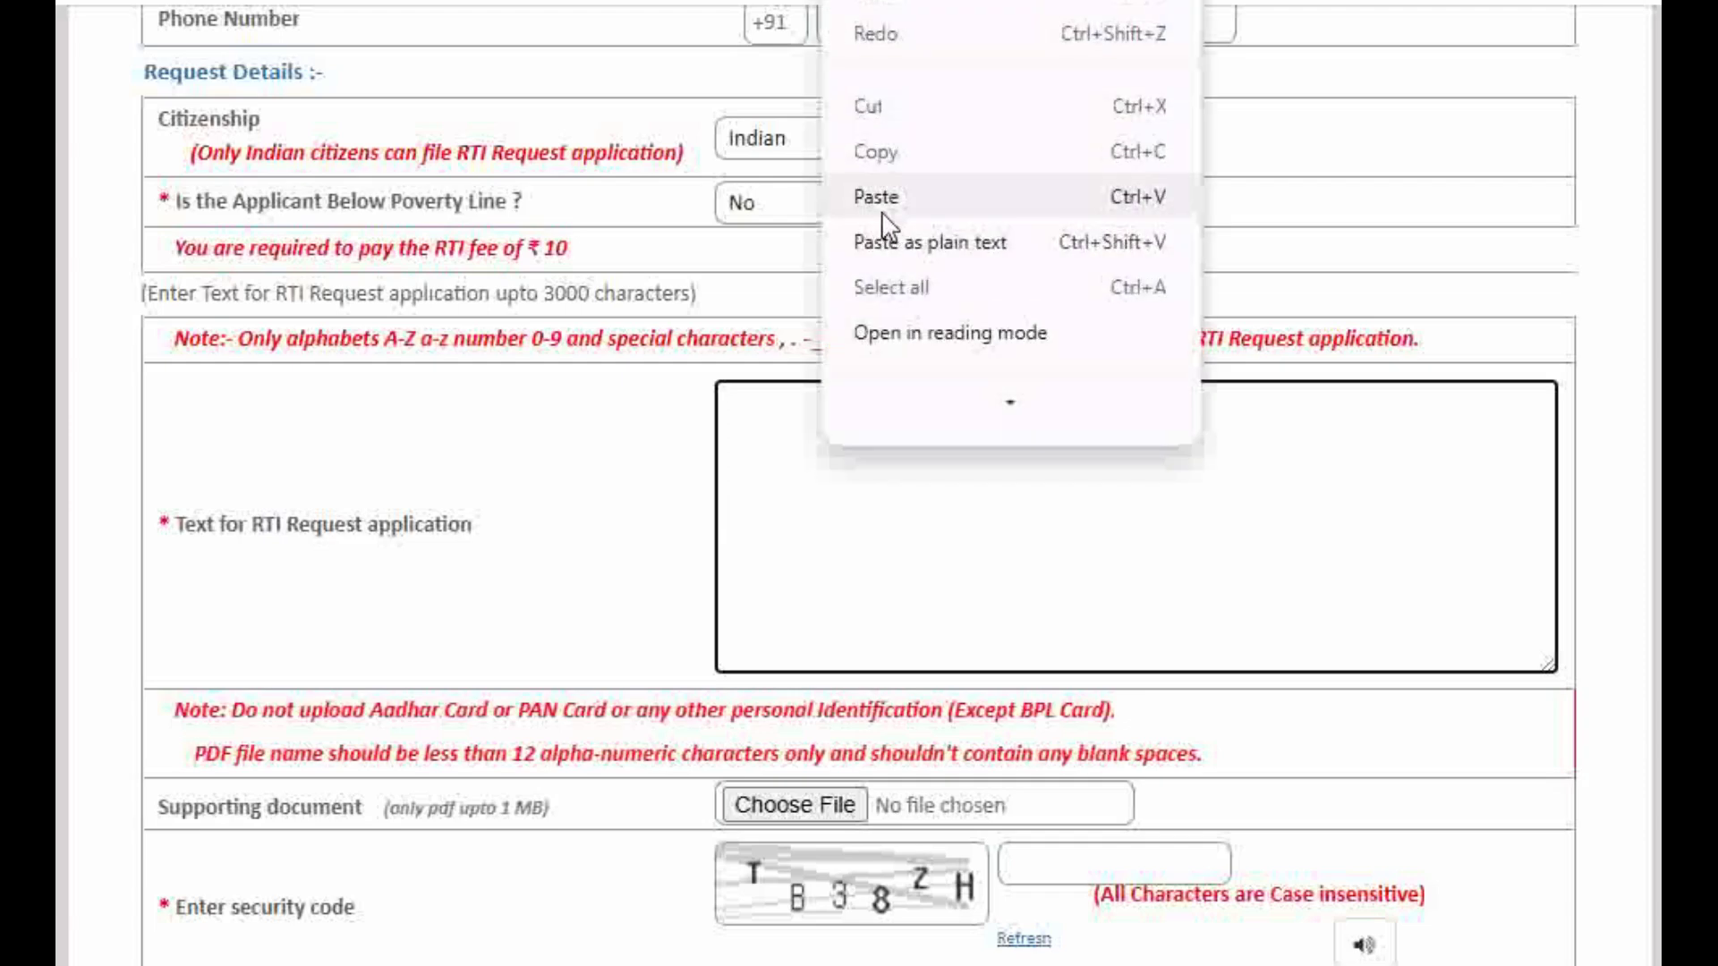
{"action": "left_click", "coordinate": [876, 197]}
{"action": "key", "text": "BackSpace"}
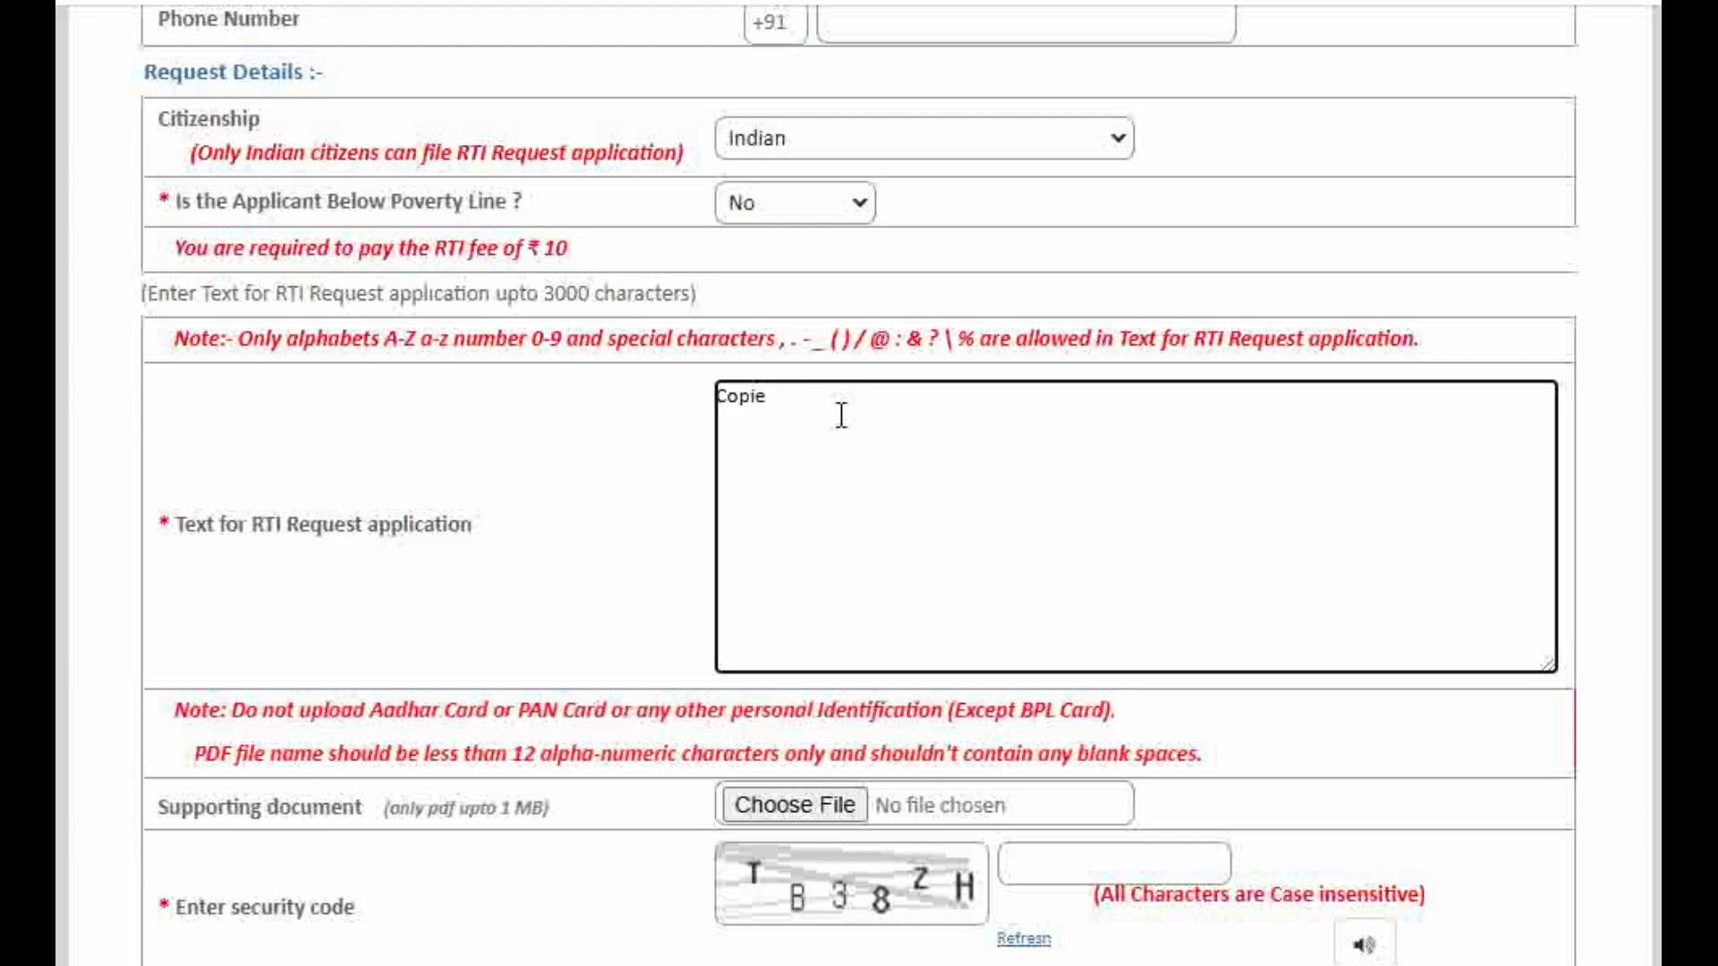
{"action": "key", "text": "BackSpace"}
{"action": "key", "text": "BackSpace"}
{"action": "key", "text": "BackSpace"}
{"action": "key", "text": "BackSpace"}
{"action": "key", "text": "BackSpace"}
Review the upload notes on identity cards and PDF file names, and the Supporting document field
{"action": "left_click_drag", "start_coordinate": [177, 712], "coordinate": [677, 716]}
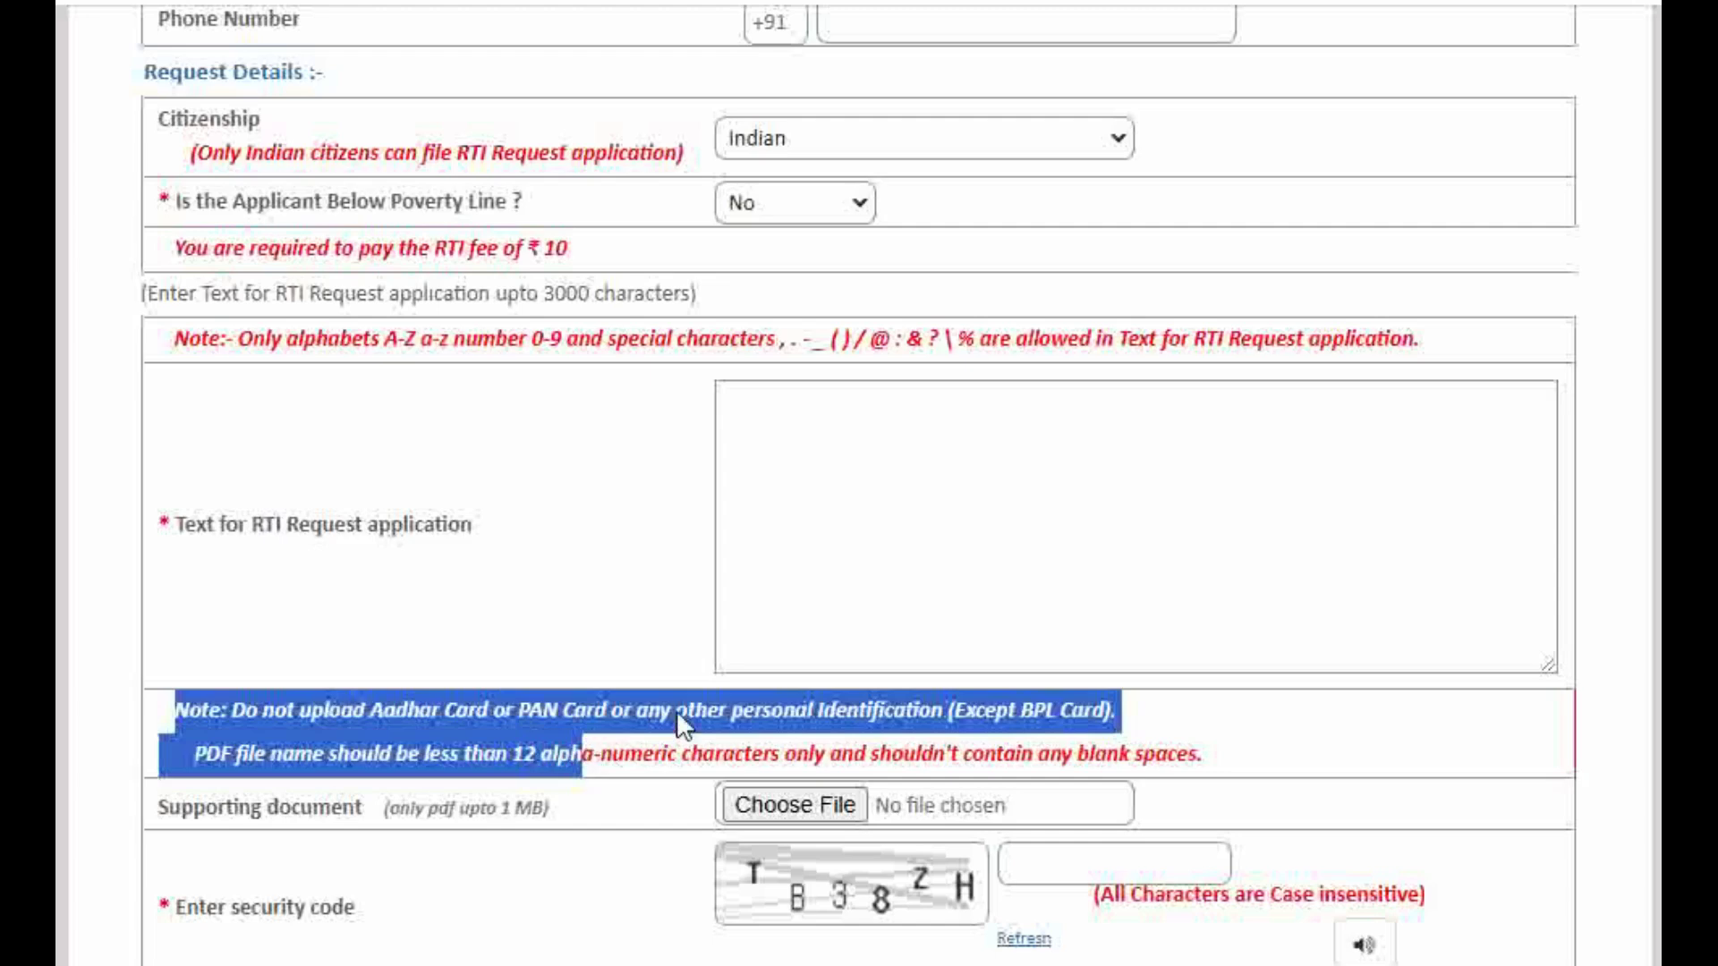
{"action": "left_click", "coordinate": [1369, 752]}
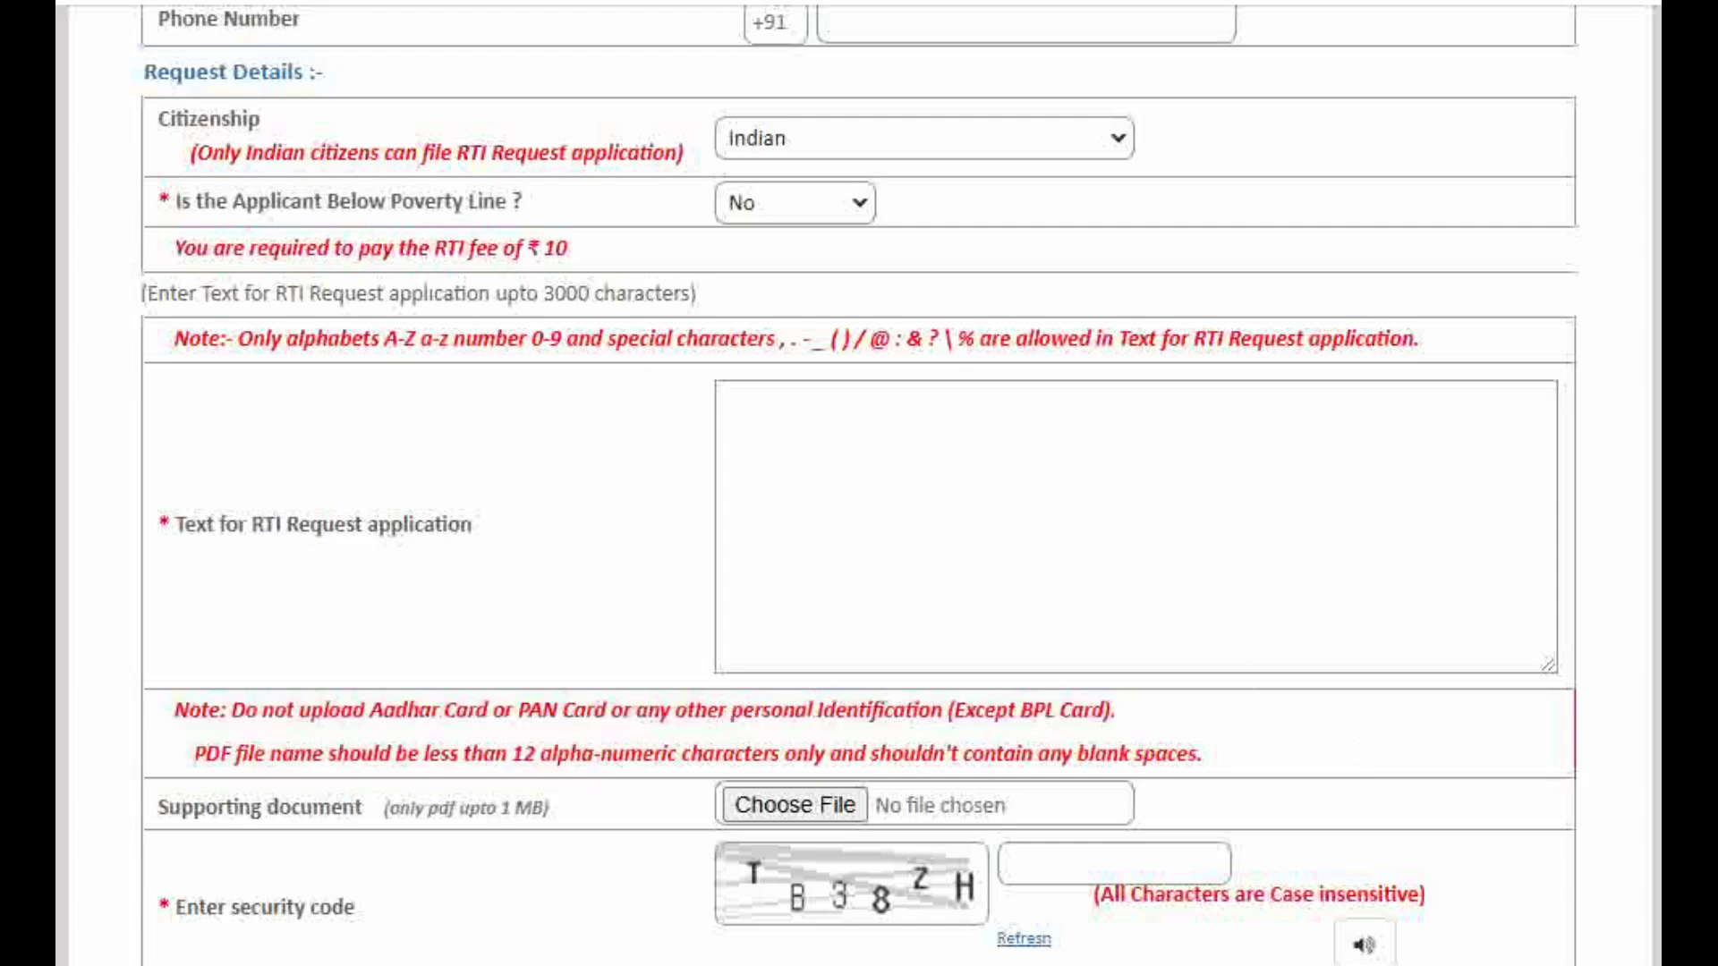
{"action": "scroll", "coordinate": [1369, 752], "scroll_direction": "down", "scroll_amount": 3}
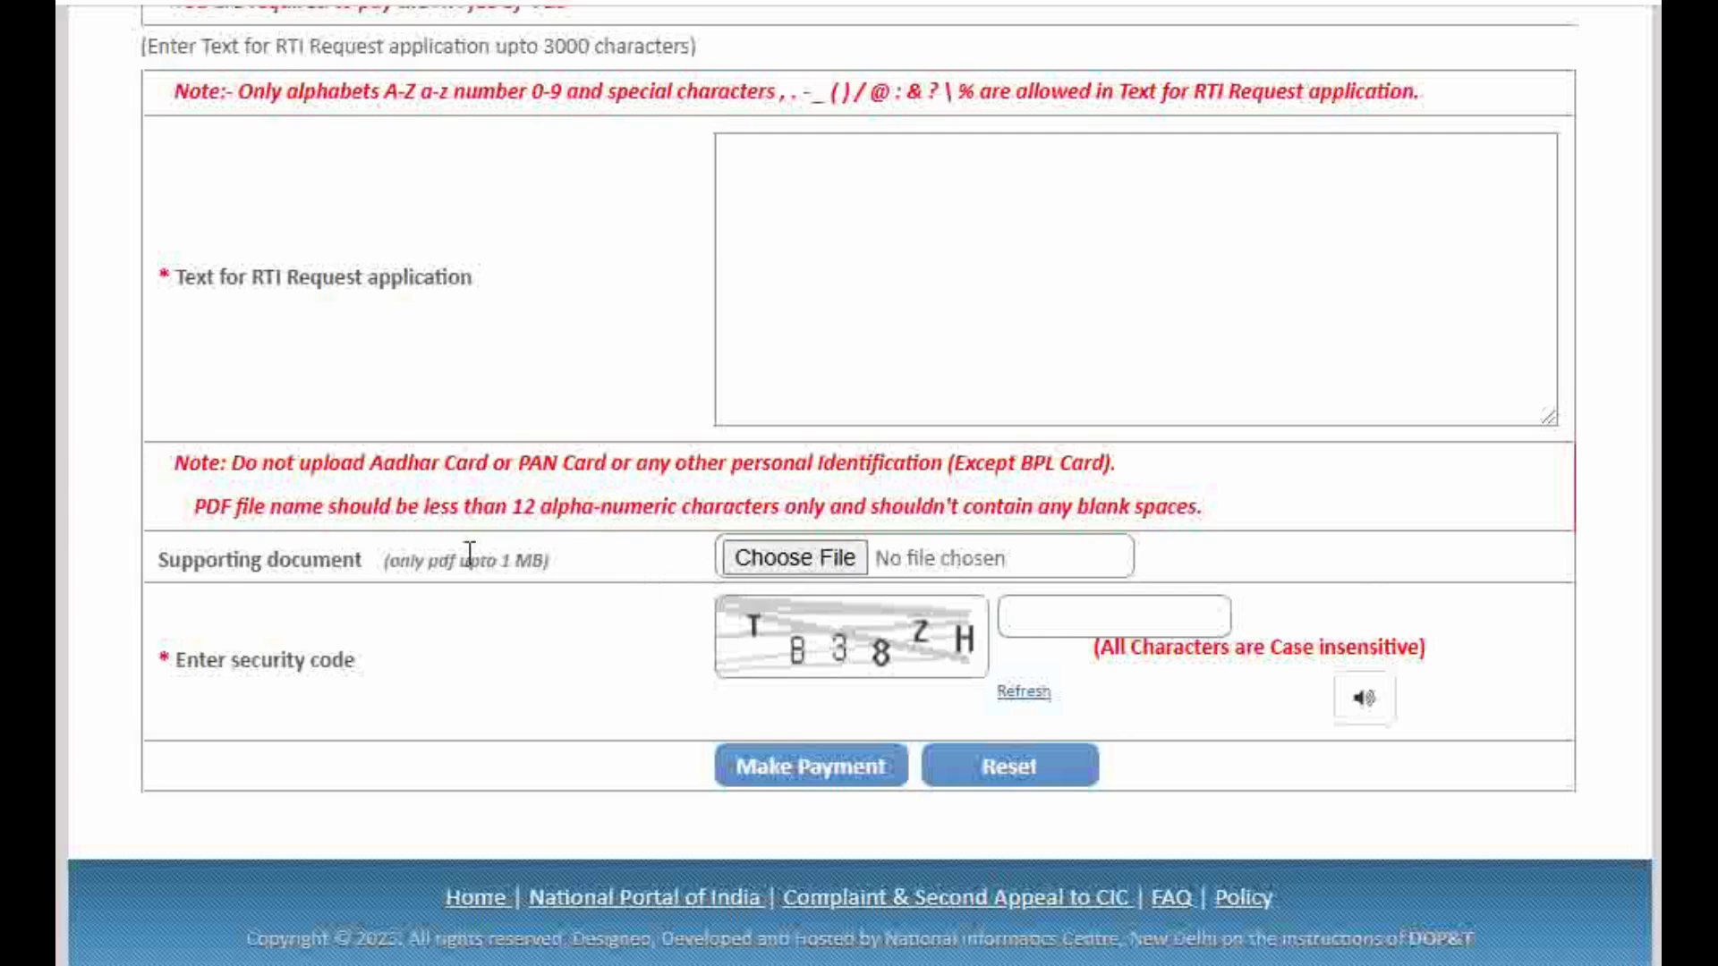
{"action": "left_click_drag", "start_coordinate": [355, 563], "coordinate": [170, 591]}
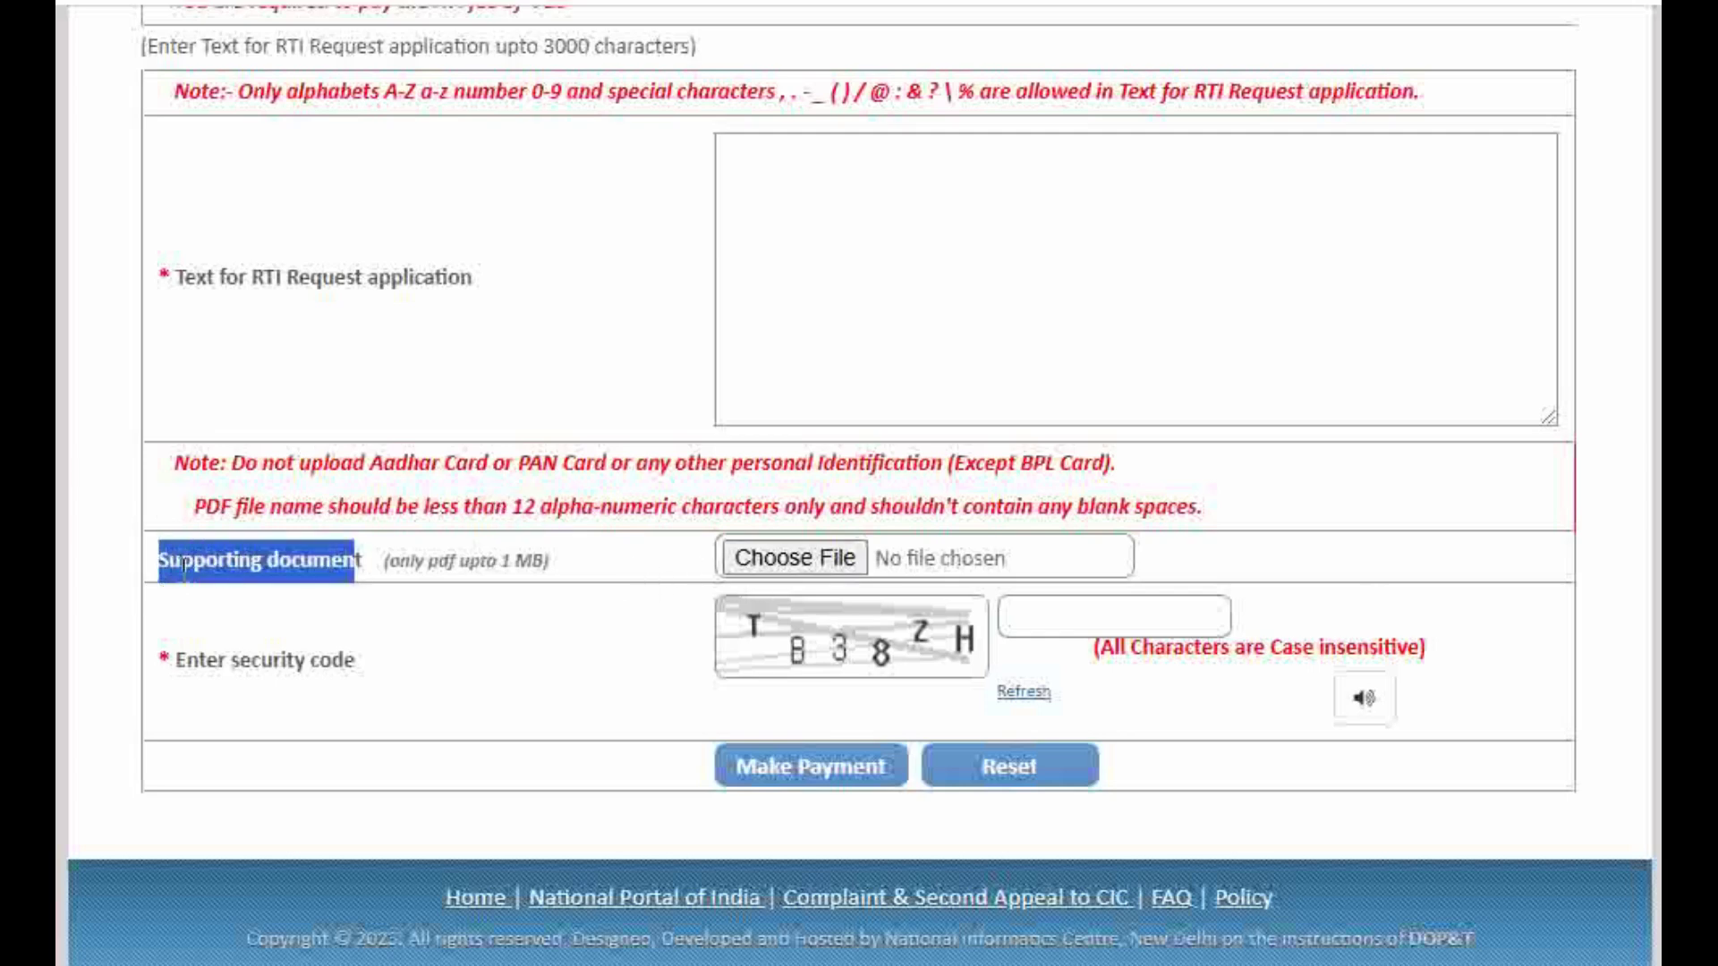
{"action": "left_click", "coordinate": [423, 555]}
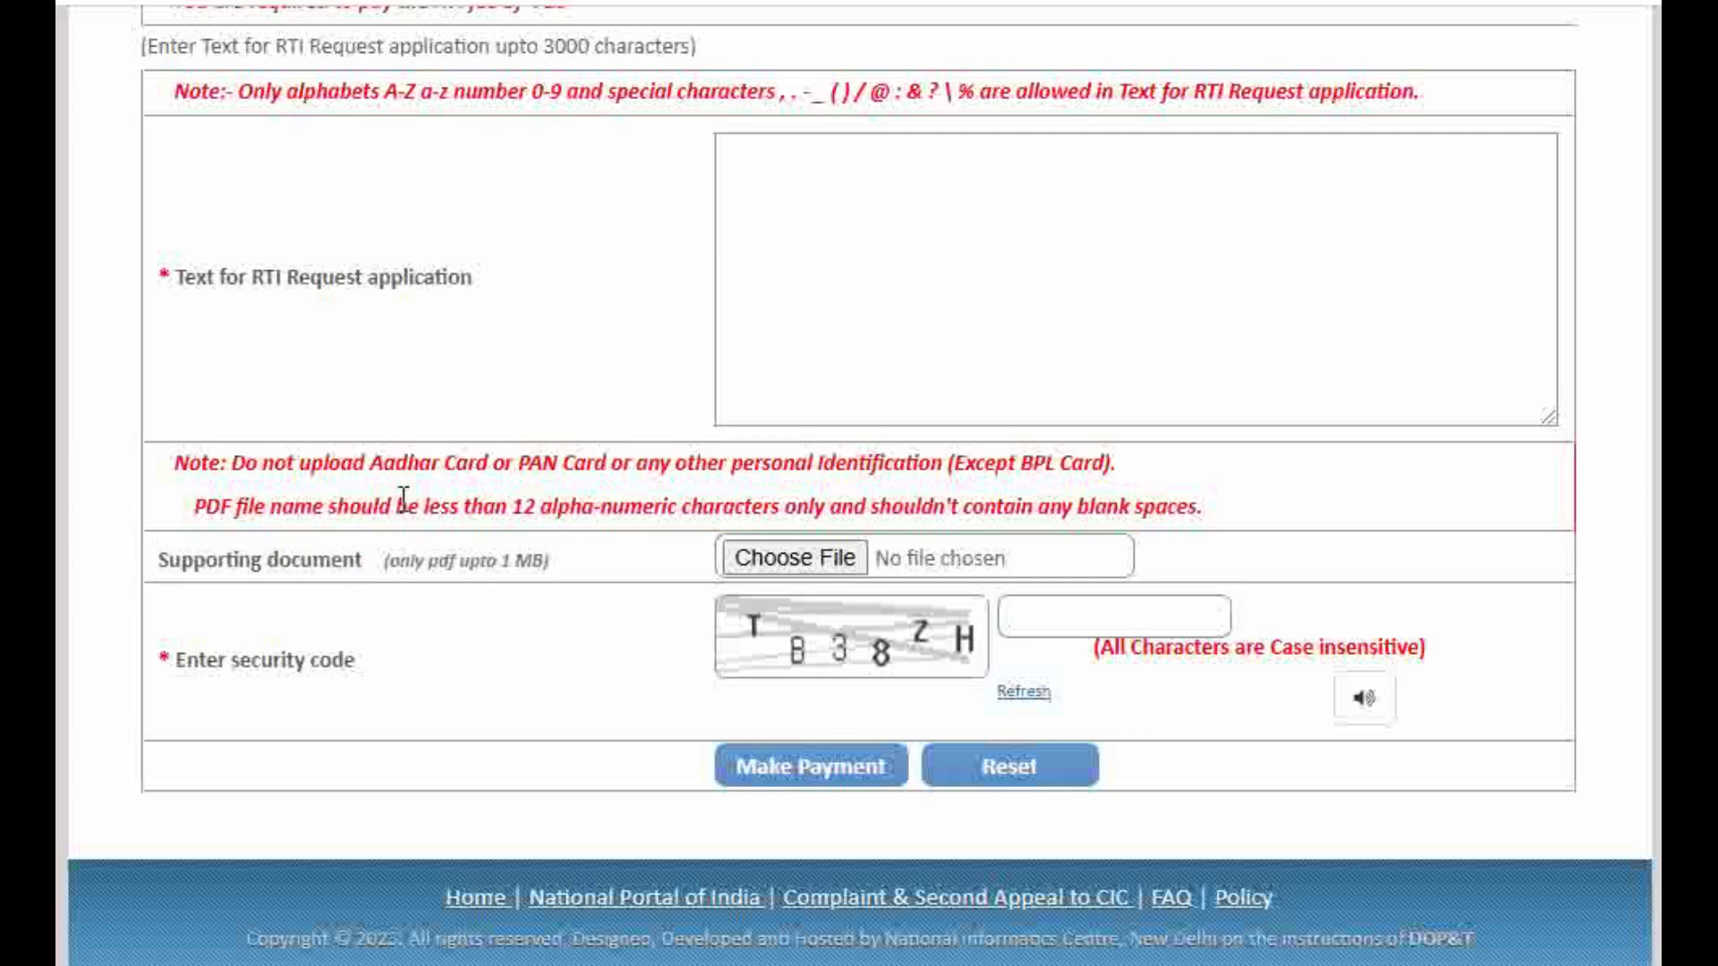
{"action": "left_click_drag", "start_coordinate": [372, 463], "coordinate": [575, 467]}
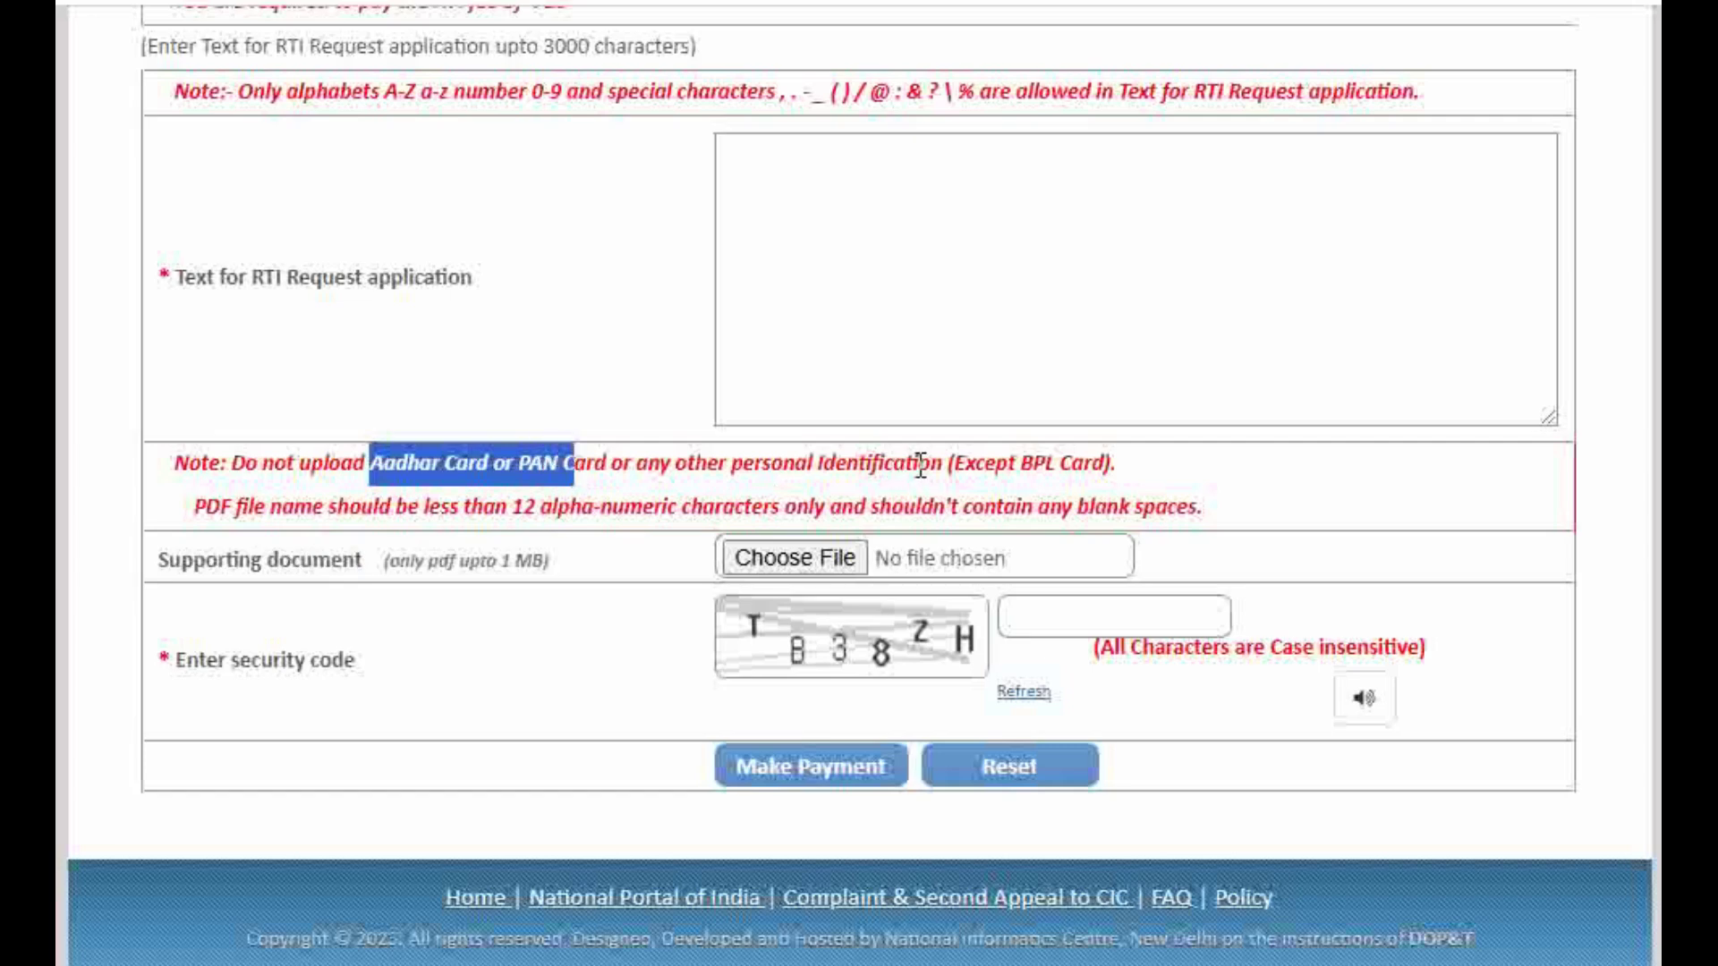
{"action": "left_click", "coordinate": [613, 562]}
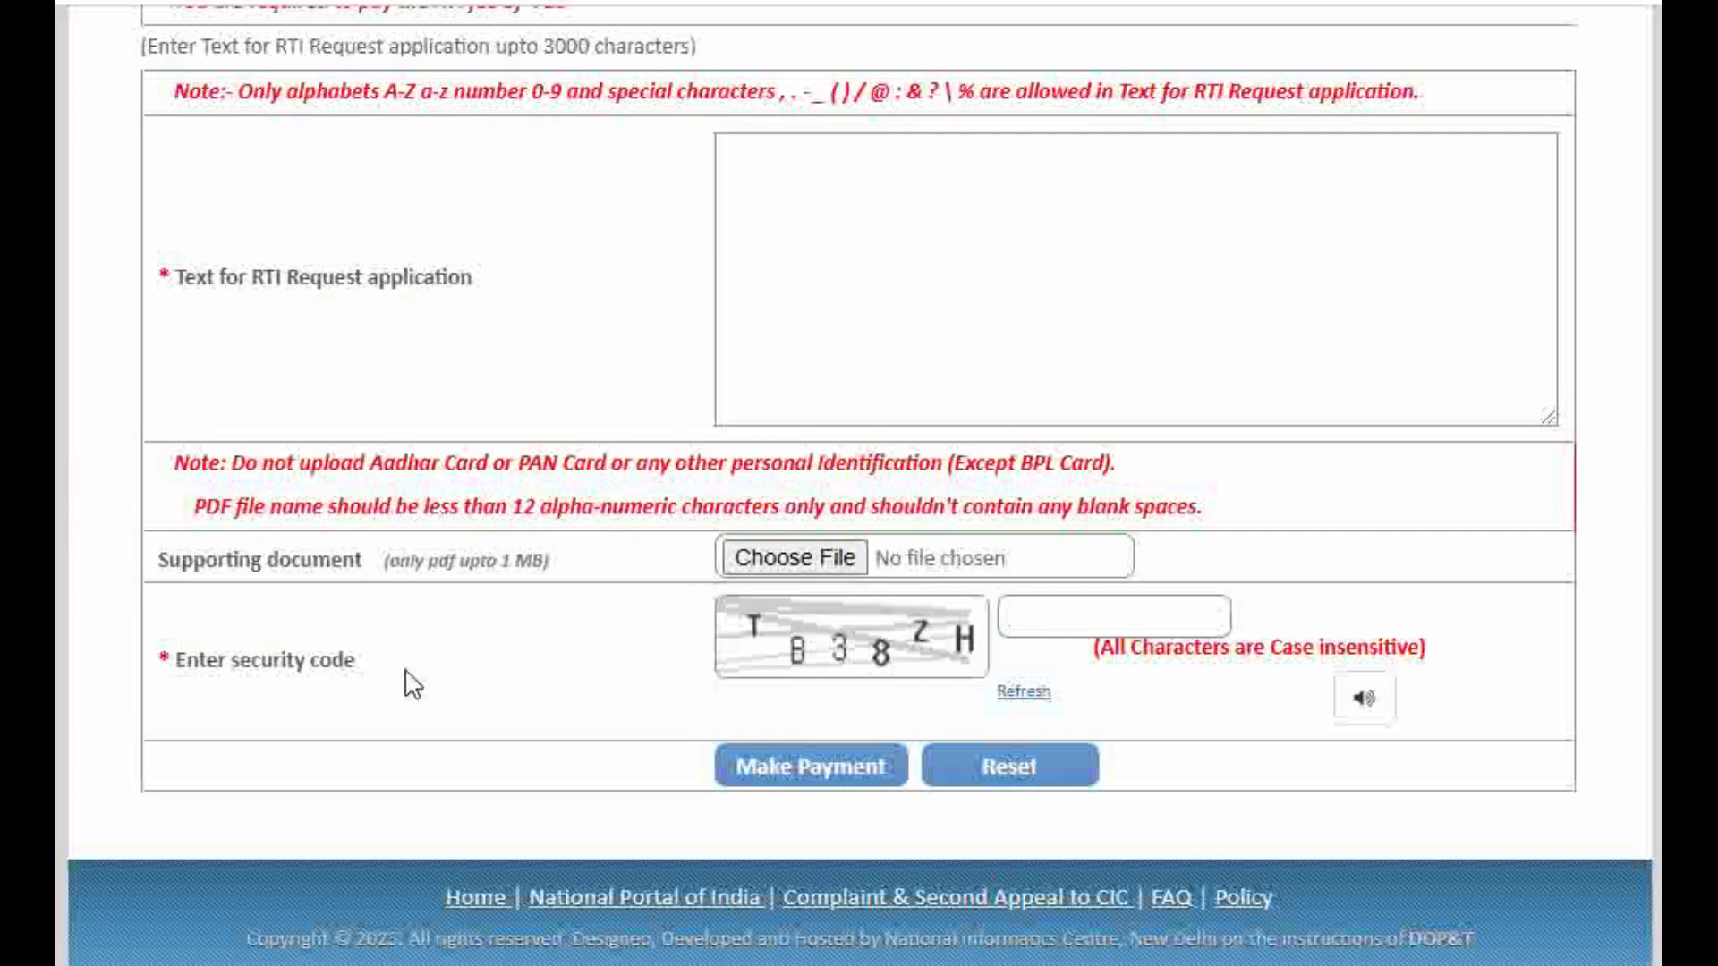
Review the security code row and place the cursor in its entry field
{"action": "left_click_drag", "start_coordinate": [395, 671], "coordinate": [176, 680]}
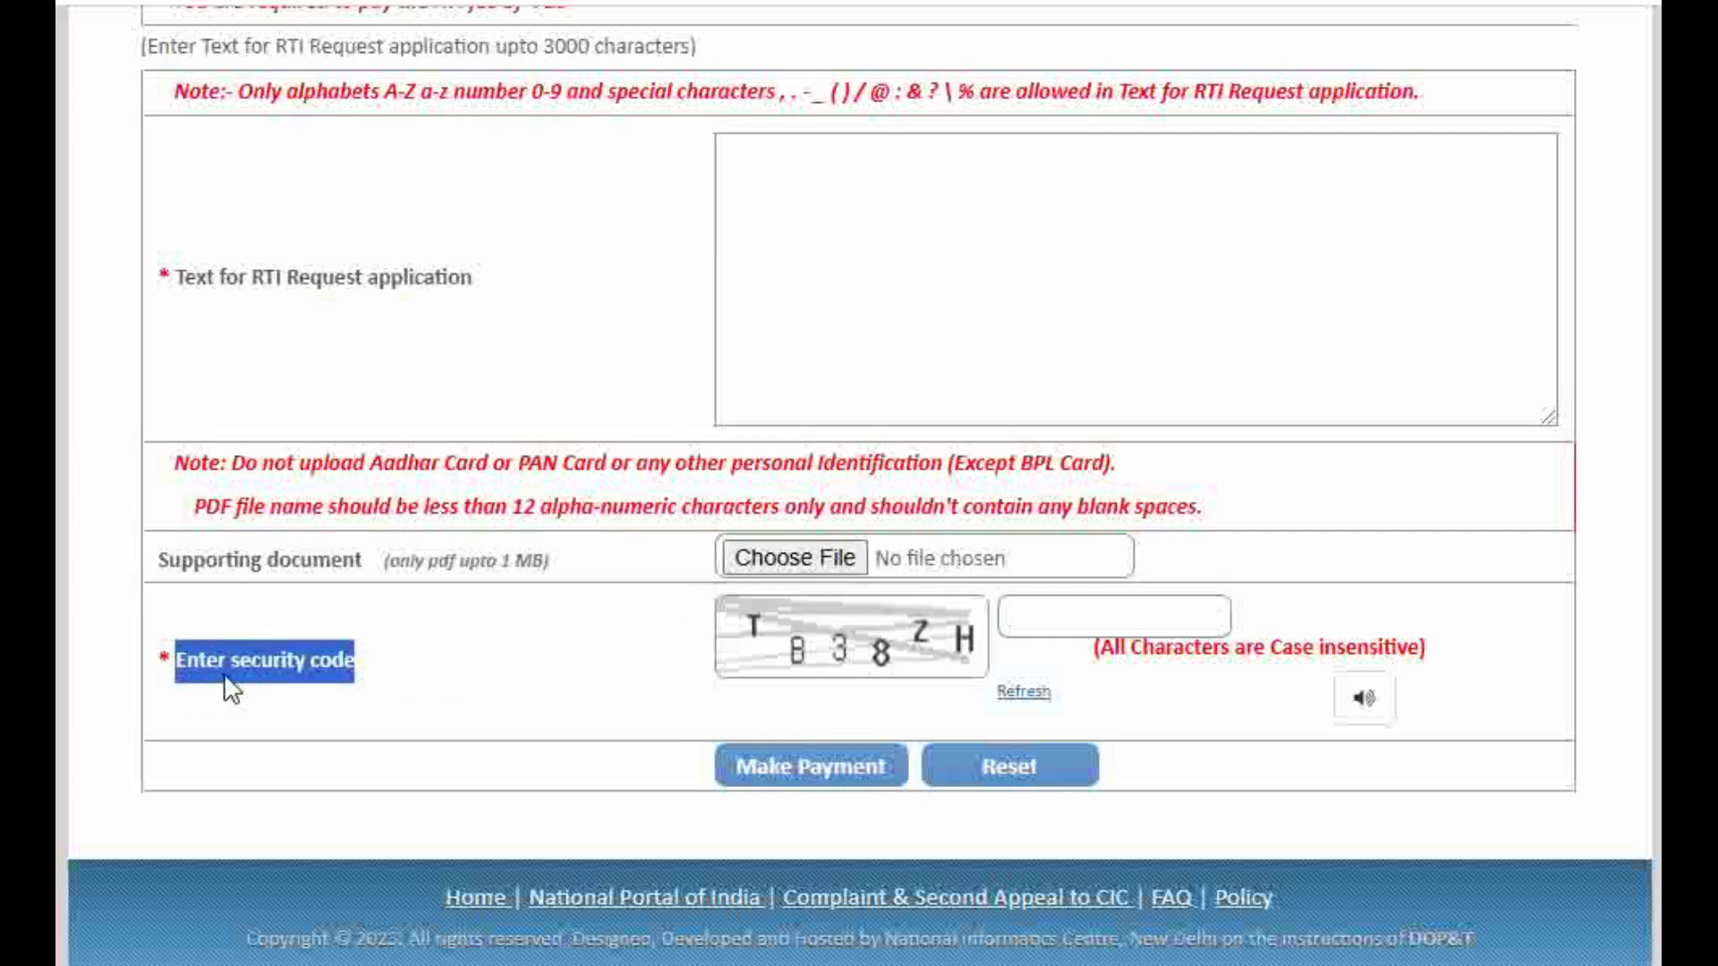
{"action": "left_click_drag", "start_coordinate": [295, 662], "coordinate": [701, 641]}
{"action": "left_click", "coordinate": [703, 642]}
{"action": "left_click", "coordinate": [1053, 620]}
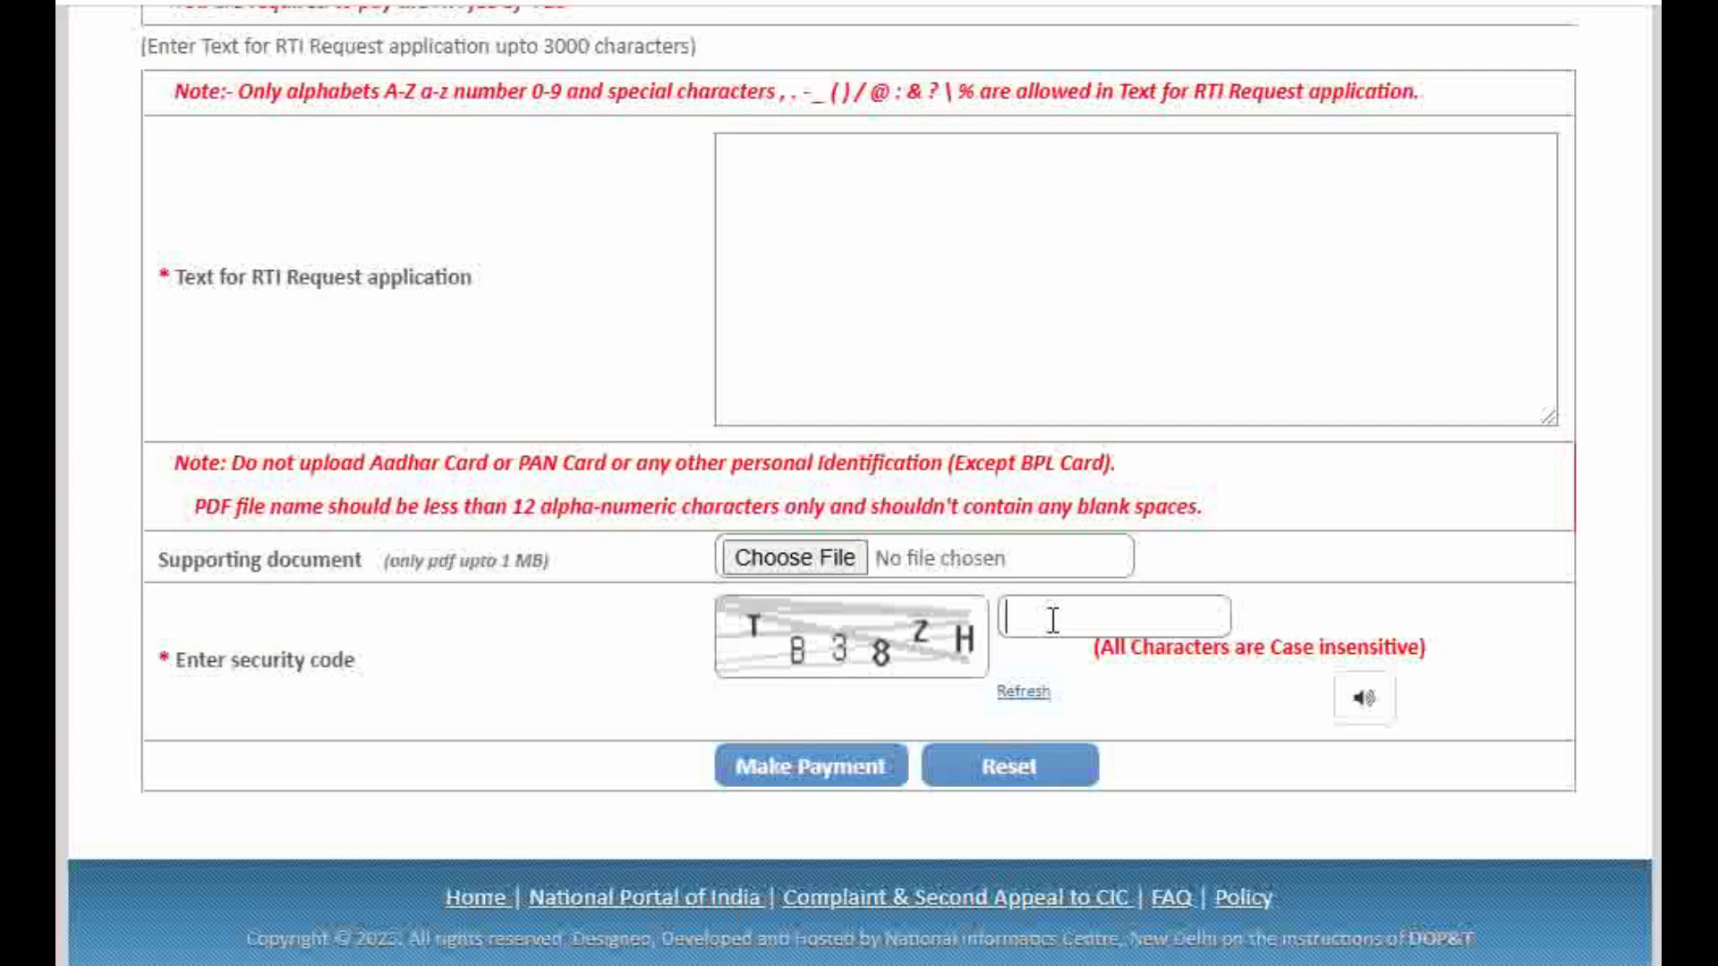